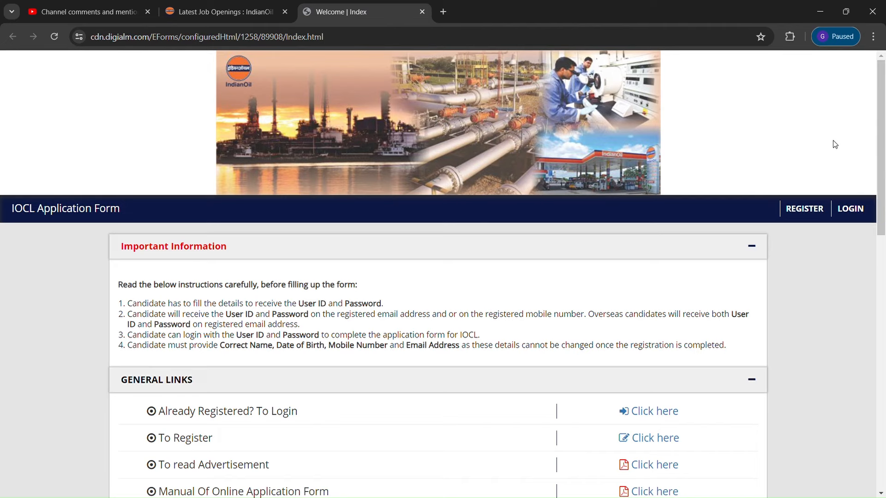
Open the Manual Of Online Application Form PDF from the General Links section
{"action": "left_click_drag", "start_coordinate": [879, 134], "coordinate": [883, 219]}
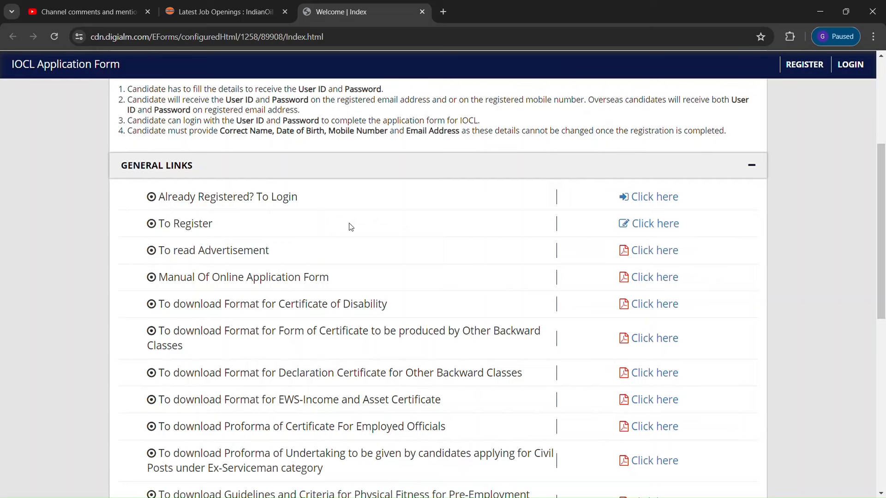
{"action": "left_click", "coordinate": [640, 283]}
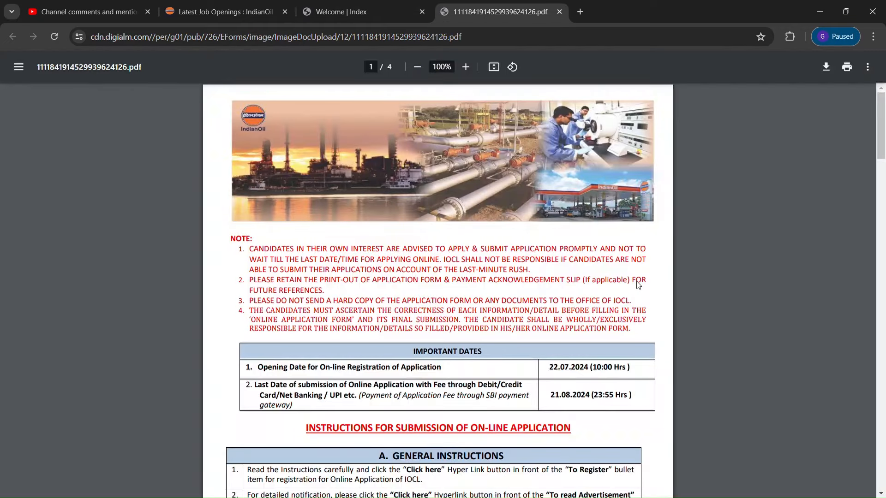
Scroll the manual past the important dates to section A. General Instructions
{"action": "left_click_drag", "start_coordinate": [883, 149], "coordinate": [884, 174]}
{"action": "scroll", "coordinate": [860, 171], "scroll_direction": "down", "scroll_amount": 1}
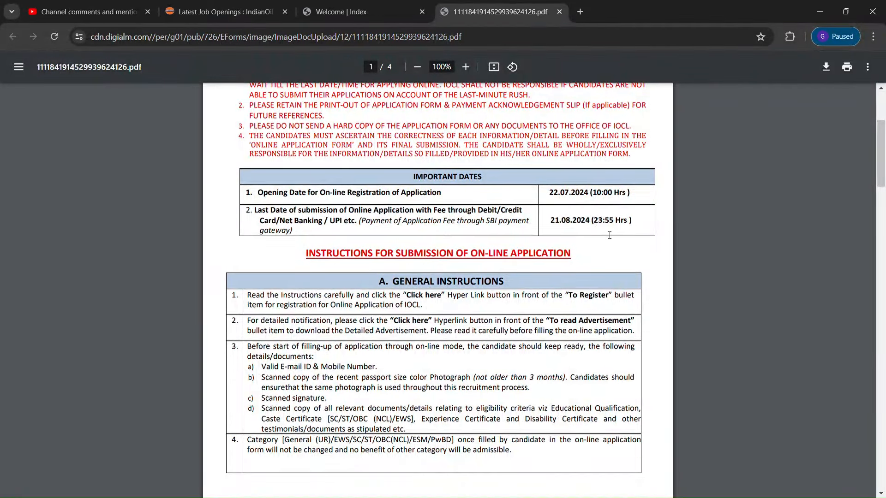
{"action": "scroll", "coordinate": [880, 164], "scroll_direction": "down", "scroll_amount": 2}
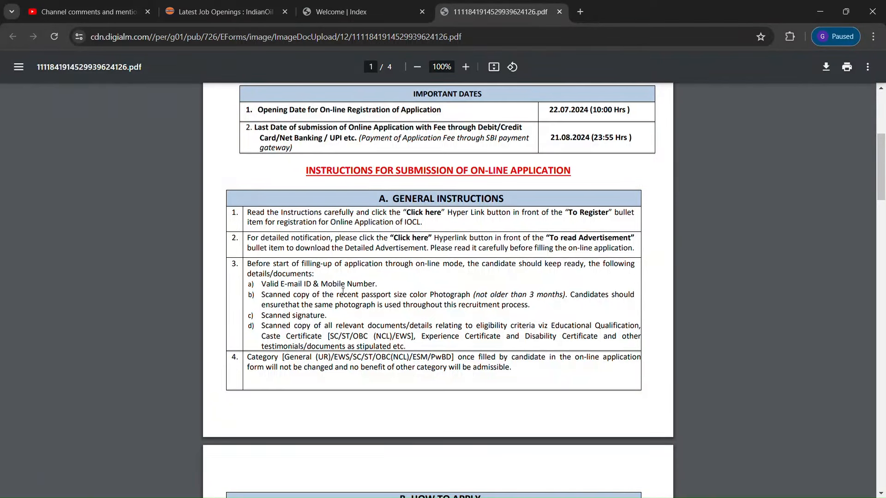
Highlight and read the e-mail/mobile and passport-size photograph requirements
{"action": "left_click_drag", "start_coordinate": [262, 285], "coordinate": [385, 284]}
{"action": "left_click", "coordinate": [389, 284]}
{"action": "left_click_drag", "start_coordinate": [265, 299], "coordinate": [476, 294]}
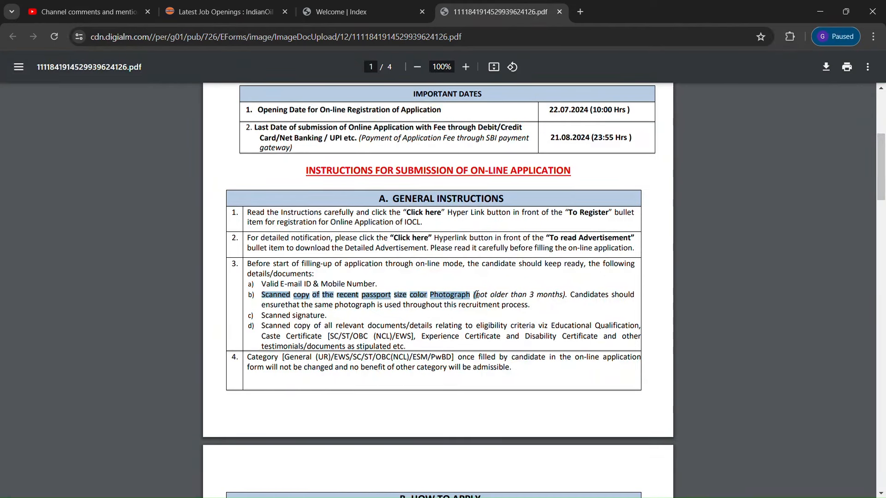
{"action": "left_click", "coordinate": [551, 309]}
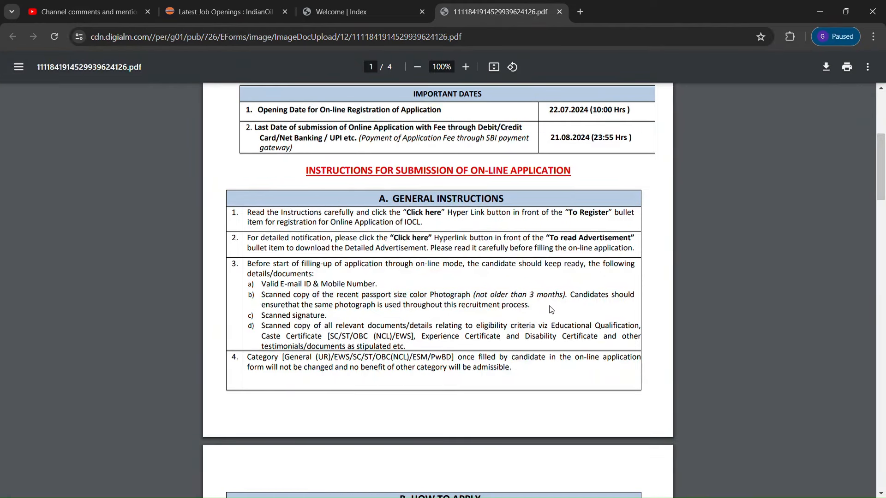
Read the scanned signature line, then move to page 3's upload specs (photo 3.5 cm X 4.5 cm, 50KB–100KB)
{"action": "left_click_drag", "start_coordinate": [330, 323], "coordinate": [271, 322]}
{"action": "left_click", "coordinate": [363, 342]}
{"action": "left_click_drag", "start_coordinate": [880, 194], "coordinate": [883, 355]}
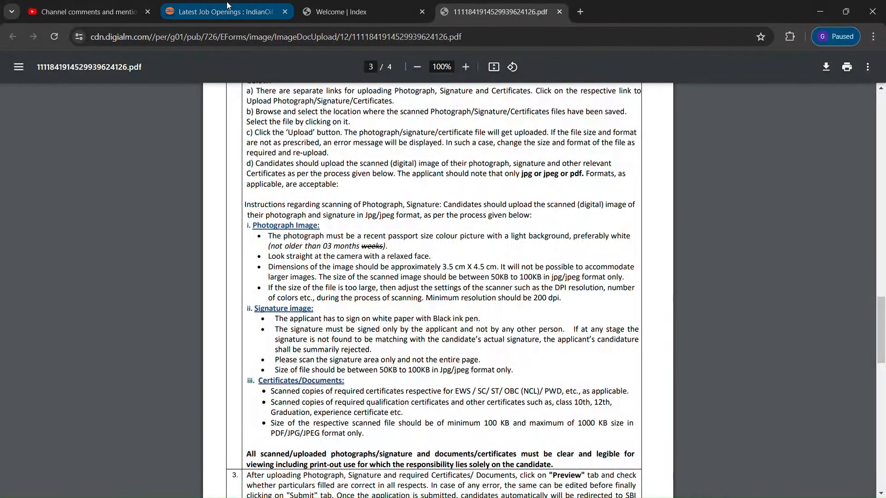
Return to the Welcome page, open the registration form, and list the Applying For options
{"action": "left_click", "coordinate": [360, 7]}
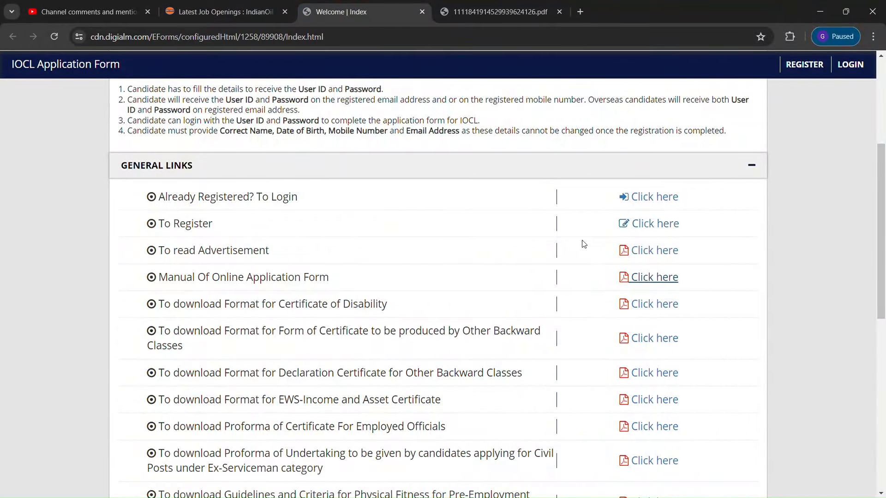
{"action": "left_click", "coordinate": [657, 227]}
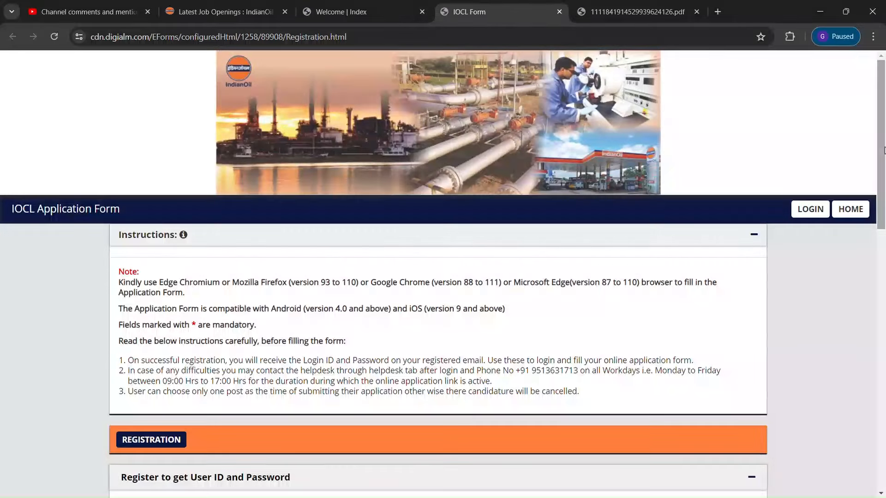
{"action": "left_click_drag", "start_coordinate": [885, 150], "coordinate": [884, 256]}
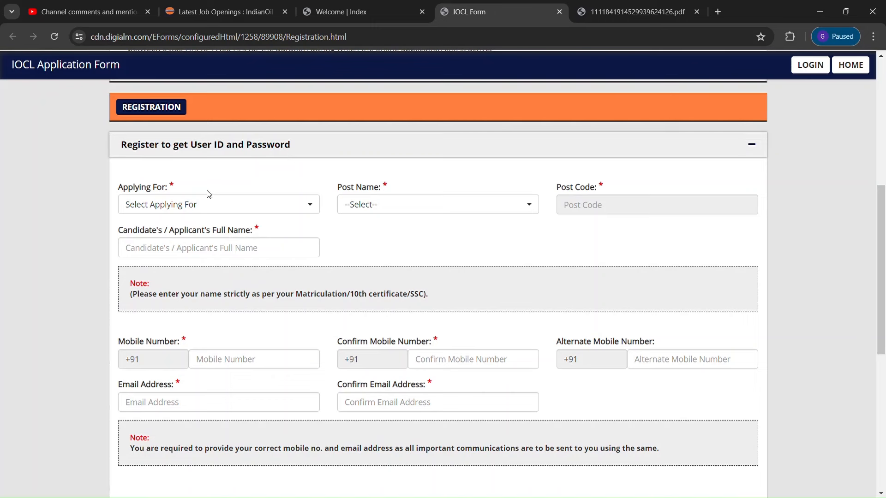
{"action": "left_click", "coordinate": [315, 207]}
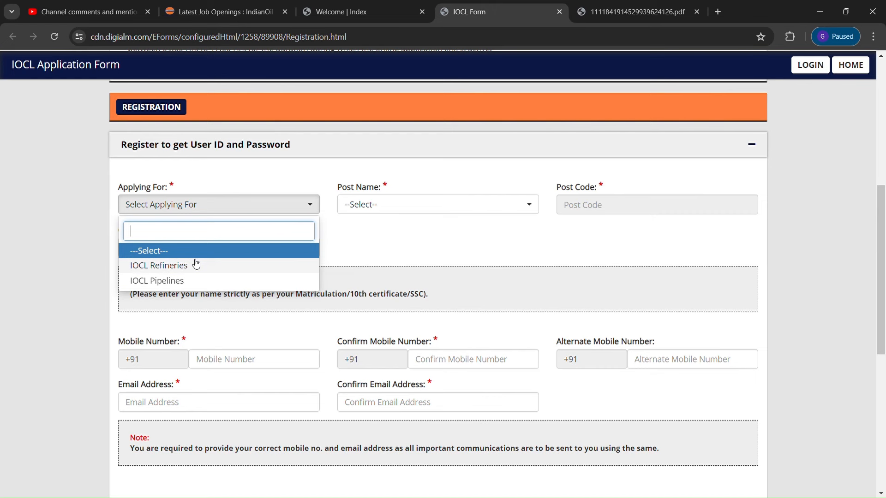
Select IOCL Refineries and the Junior Engineering Assistant-IV (Instrumentation) post, giving post code 206
{"action": "left_click", "coordinate": [147, 271]}
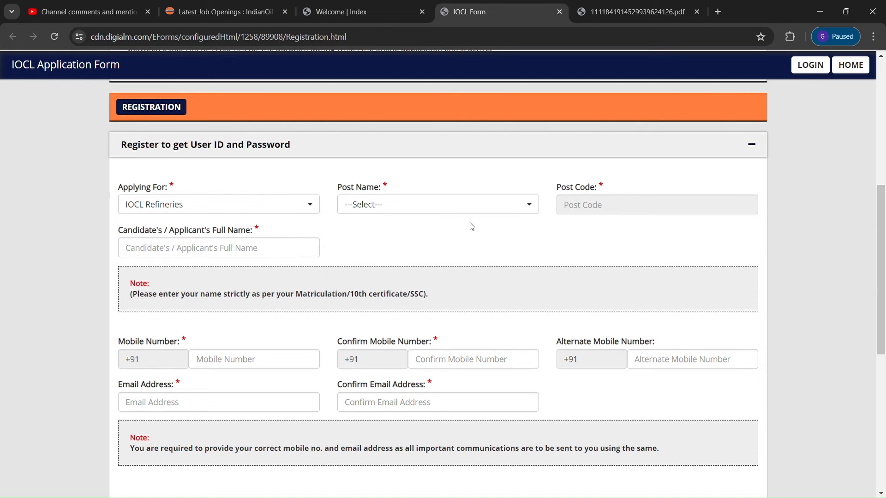
{"action": "left_click", "coordinate": [522, 205]}
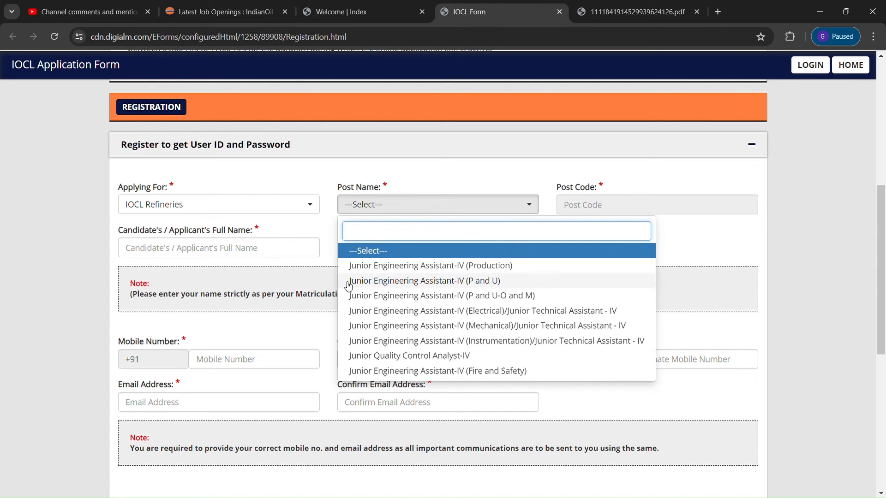
{"action": "left_click", "coordinate": [419, 282]}
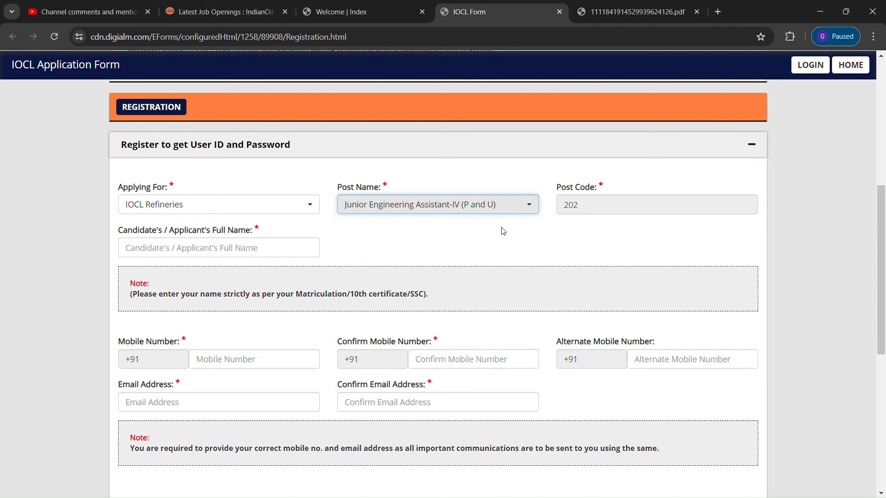
{"action": "left_click", "coordinate": [532, 214]}
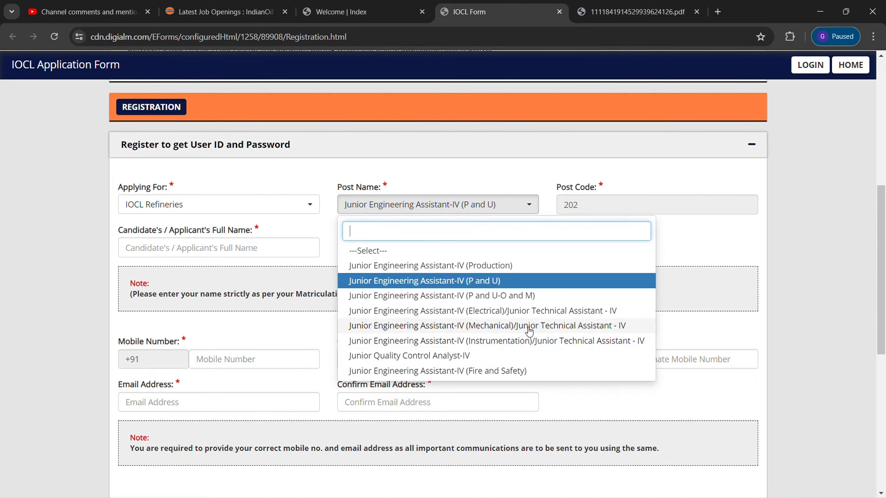
{"action": "left_click", "coordinate": [502, 341]}
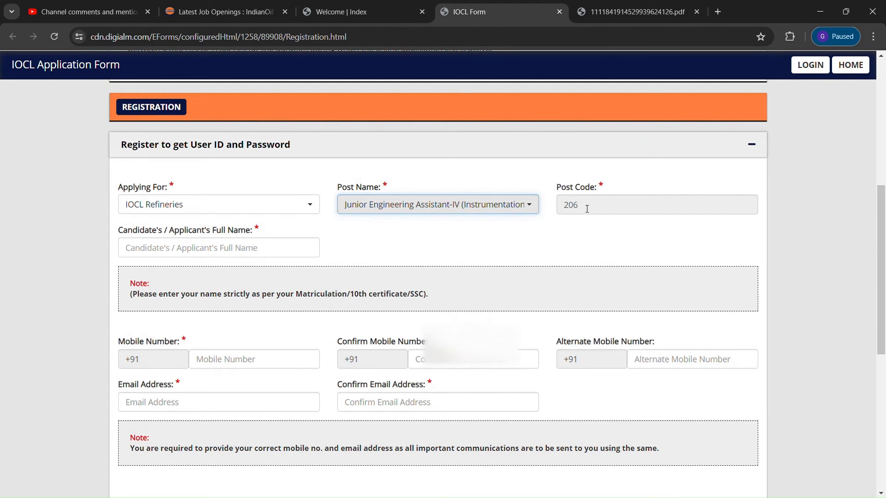
{"action": "left_click", "coordinate": [152, 250]}
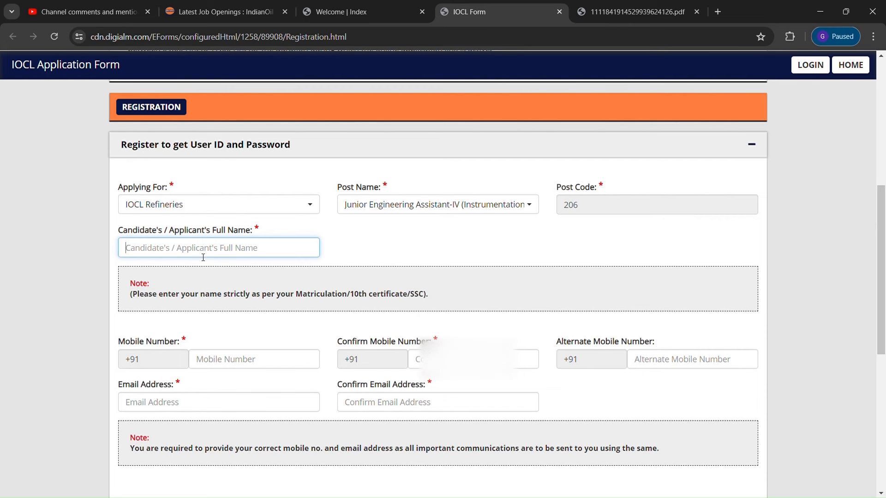
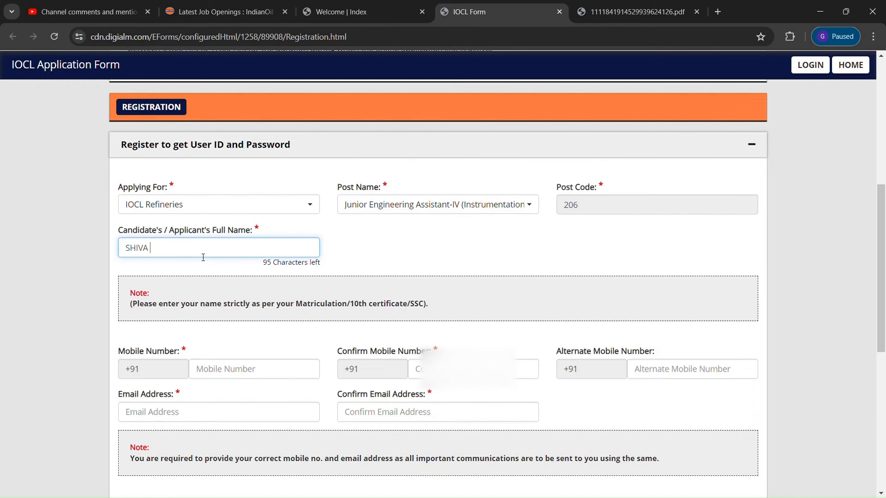
Enter the applicant's full name, mobile number, and the matching confirmation mobile number
{"action": "left_click", "coordinate": [229, 369]}
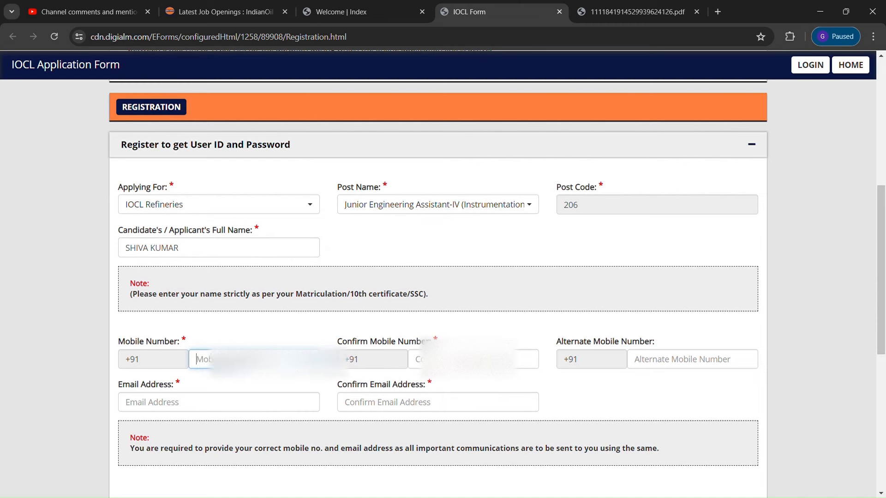
{"action": "type", "text": "90"}
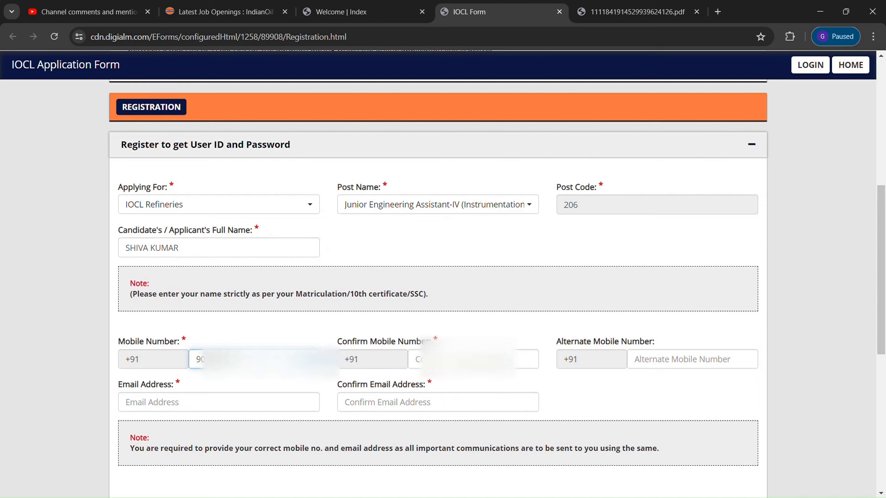
{"action": "left_click", "coordinate": [457, 359]}
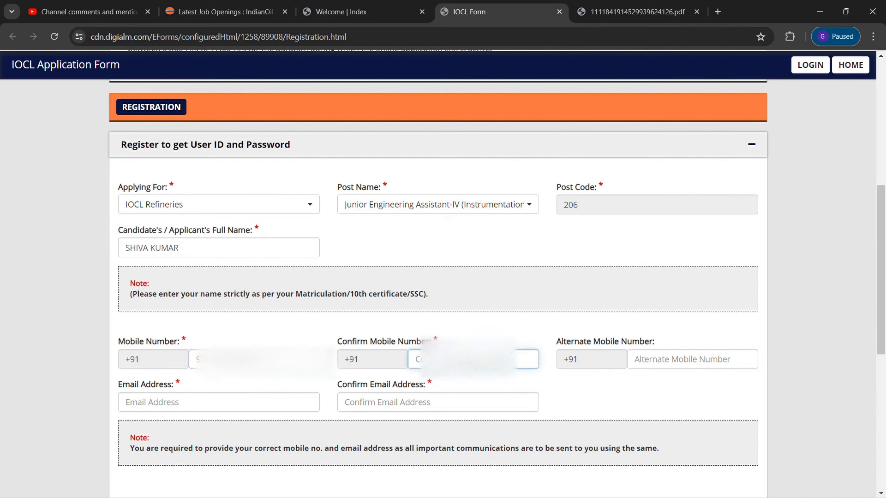
{"action": "type", "text": "90"}
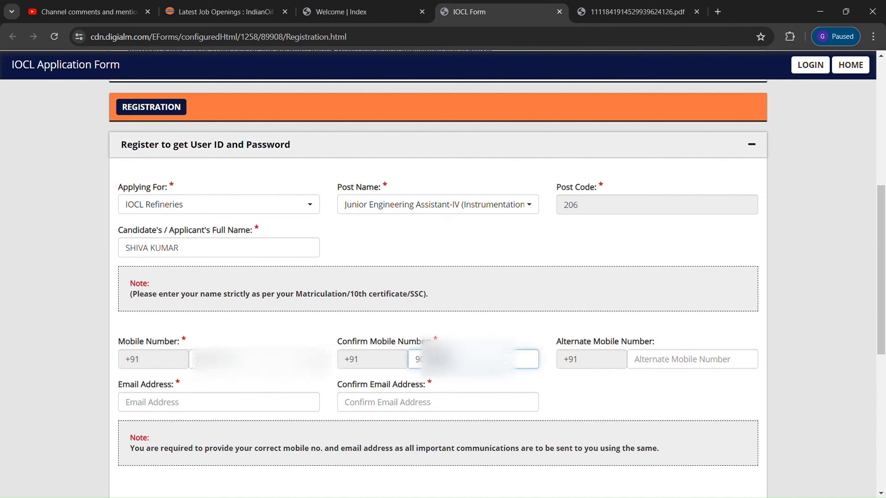
{"action": "type", "text": "14"}
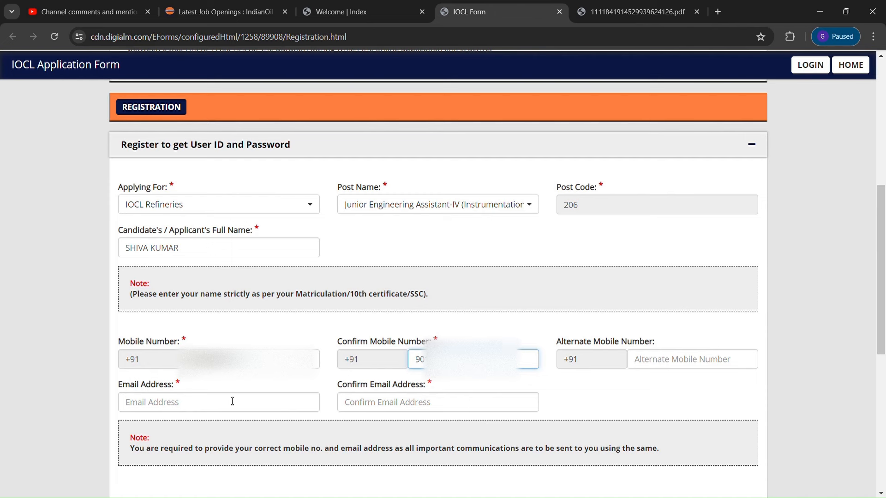
{"action": "left_click", "coordinate": [217, 403]}
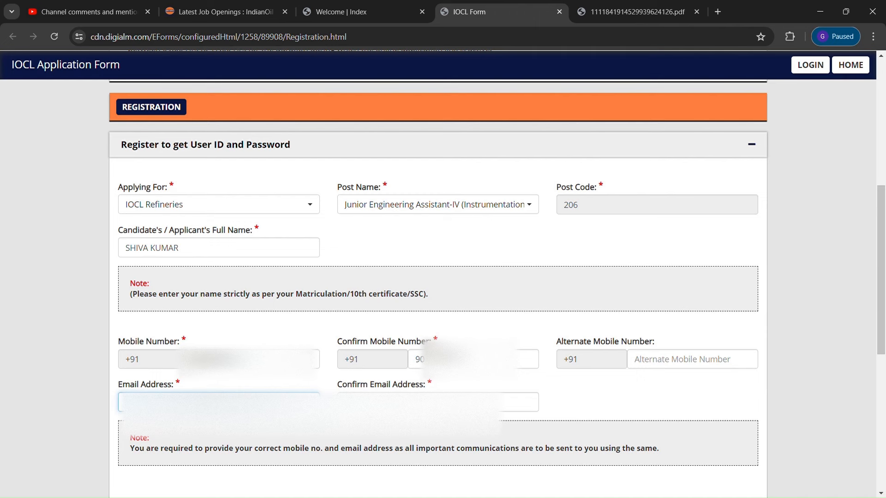
Enter the applicant's e-mail address in both the Email and Confirm Email fields
{"action": "type", "text": "s"}
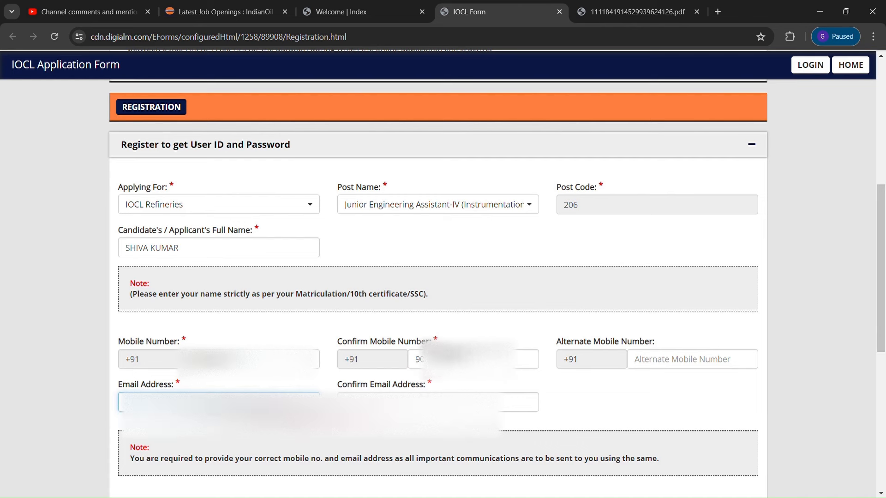
{"action": "left_click", "coordinate": [370, 402]}
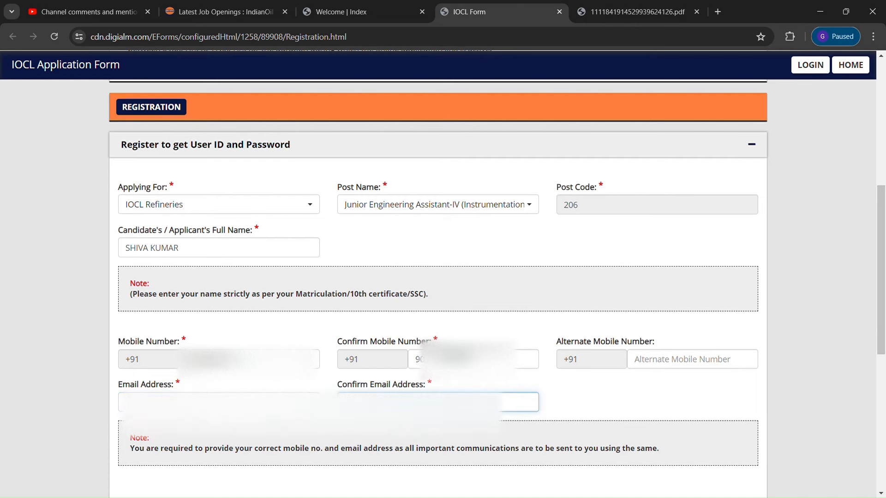
{"action": "type", "text": "s"}
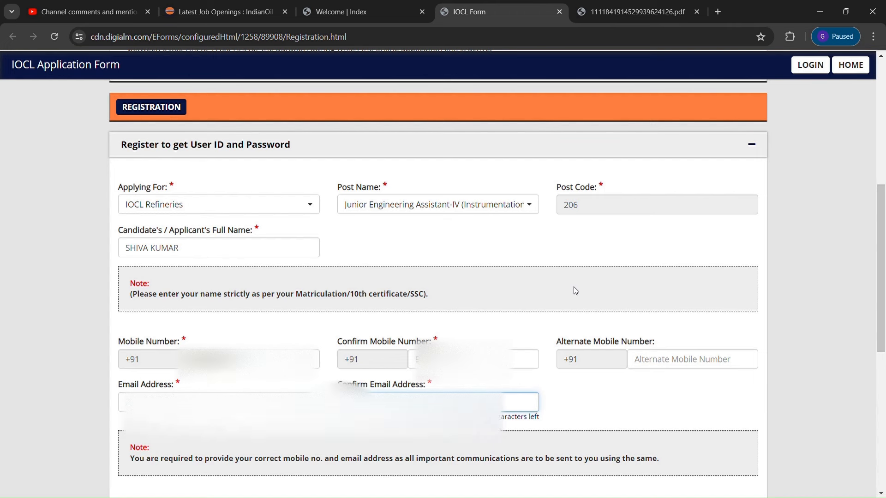
{"action": "left_click_drag", "start_coordinate": [881, 205], "coordinate": [883, 255]}
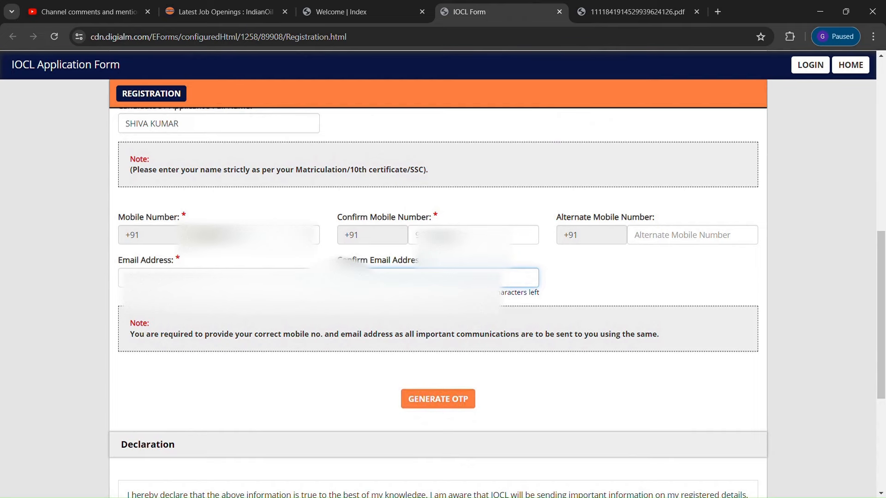
Request an OTP by solving the captcha and acknowledging the OTP-sent alert
{"action": "left_click", "coordinate": [431, 399]}
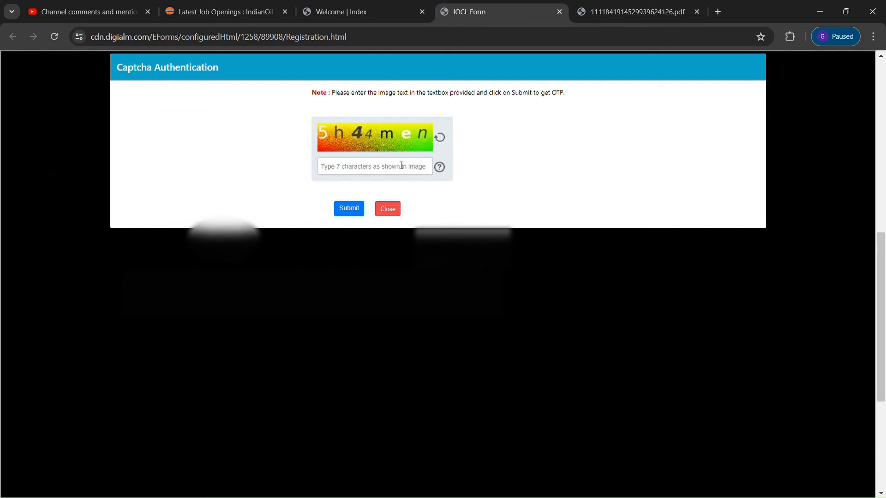
{"action": "left_click", "coordinate": [362, 174]}
{"action": "type", "text": "5H"}
{"action": "key", "text": "BackSpace"}
{"action": "type", "text": "h44men"}
{"action": "left_click", "coordinate": [350, 210]}
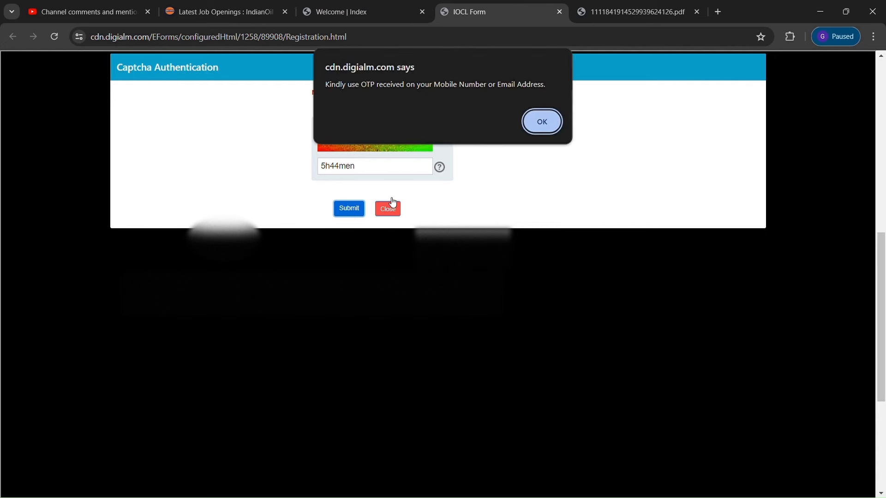
{"action": "left_click", "coordinate": [536, 123]}
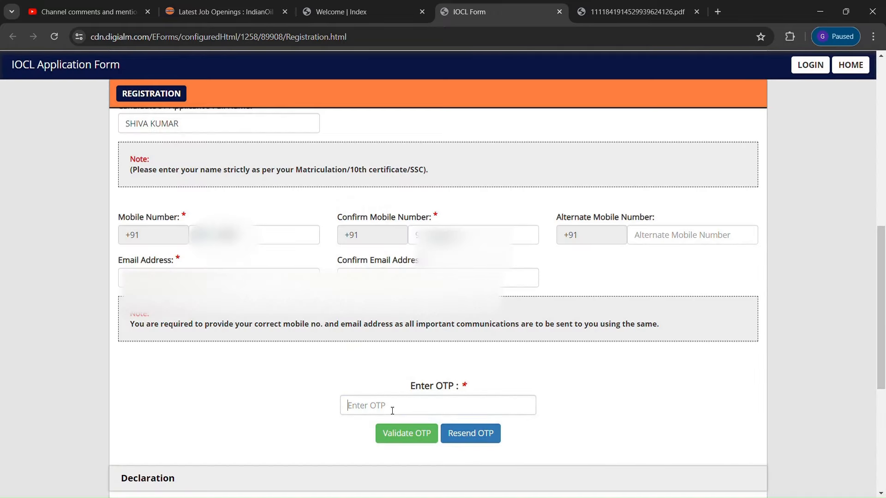
Enter the received OTP, validate it, and dismiss the success alert
{"action": "left_click", "coordinate": [392, 410]}
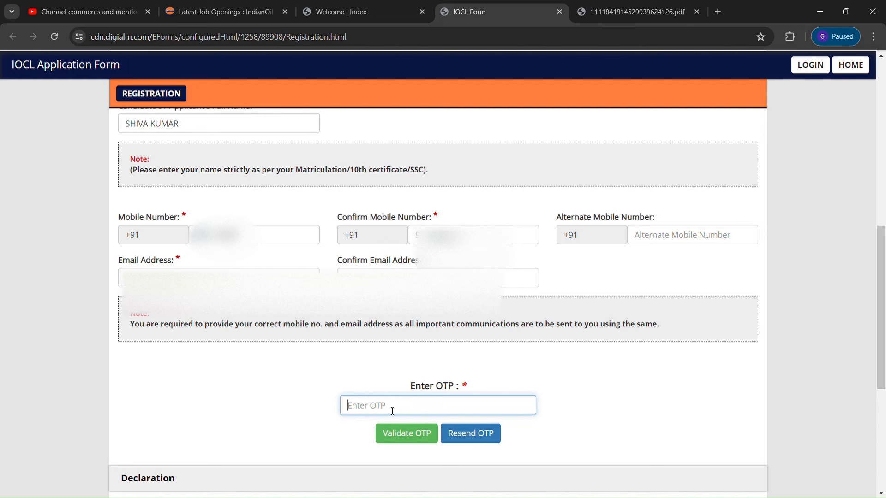
{"action": "type", "text": "••••••"}
{"action": "left_click", "coordinate": [414, 439]}
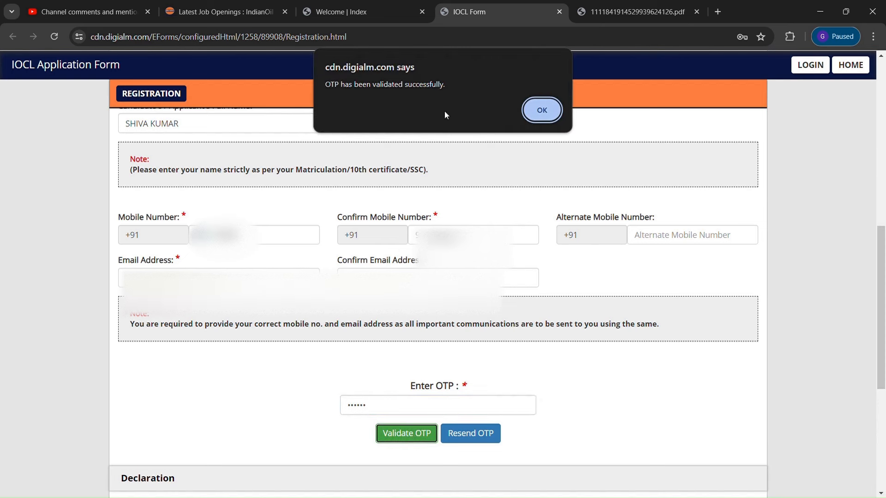
{"action": "left_click", "coordinate": [549, 115]}
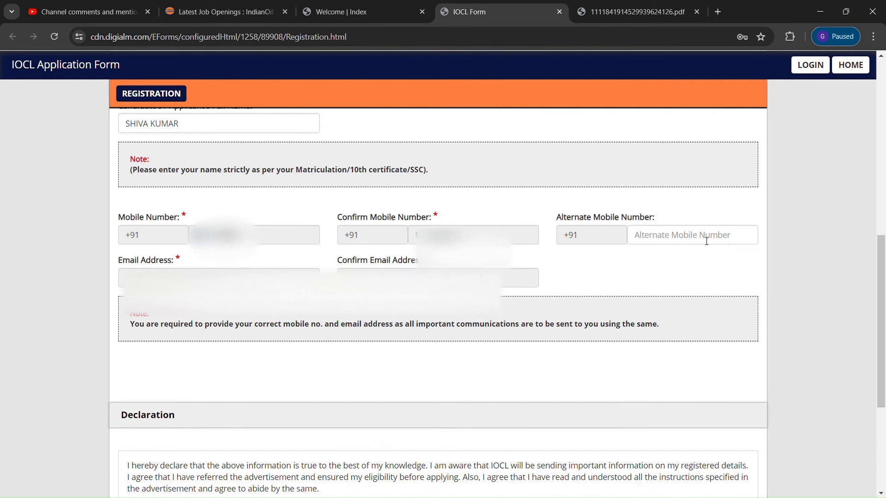
Enter the declaration captcha and reverify to show the post, name, mobile and e-mail table
{"action": "left_click_drag", "start_coordinate": [883, 286], "coordinate": [883, 369]}
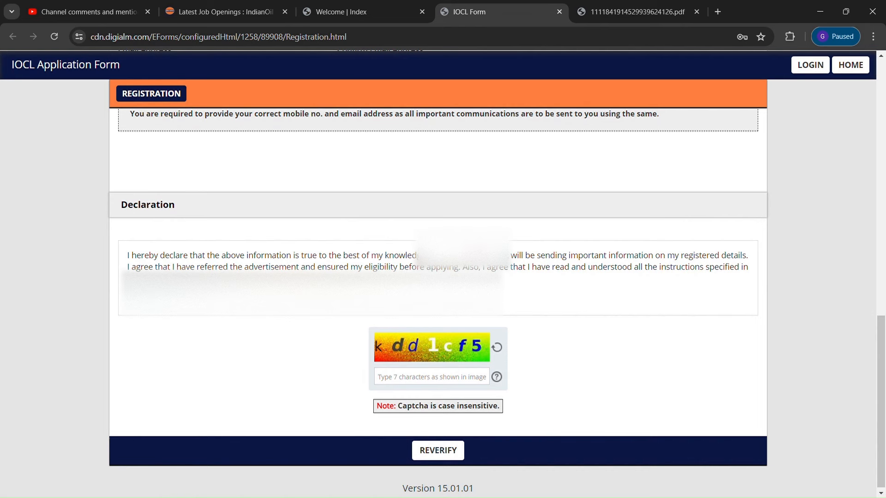
{"action": "left_click", "coordinate": [400, 382]}
{"action": "type", "text": "k"}
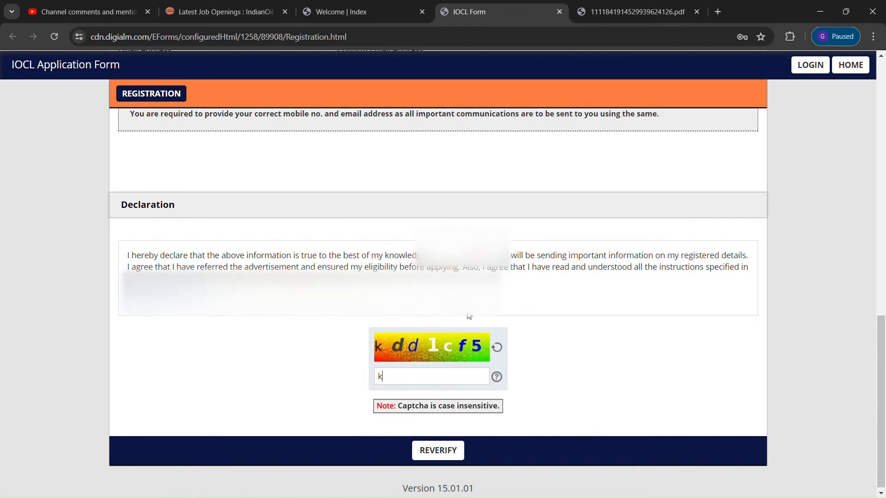
{"action": "type", "text": "dd1cf5"}
{"action": "left_click", "coordinate": [450, 452]}
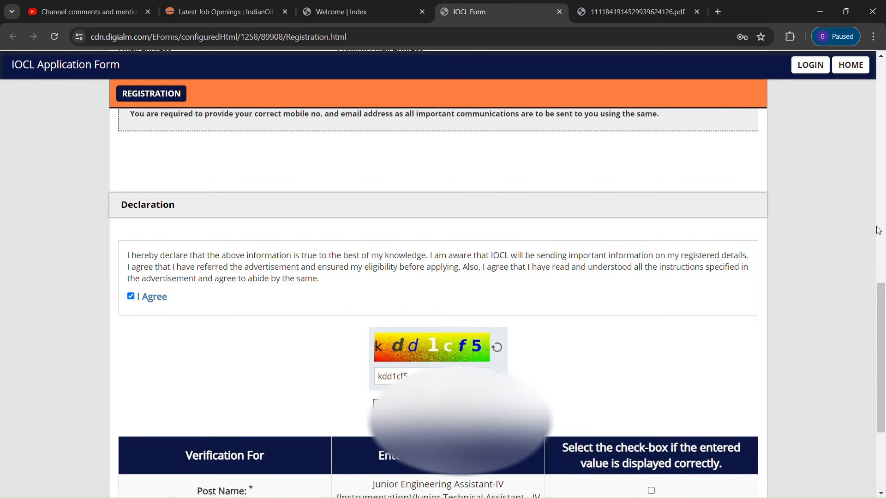
{"action": "scroll", "coordinate": [842, 372], "scroll_direction": "down", "scroll_amount": 4}
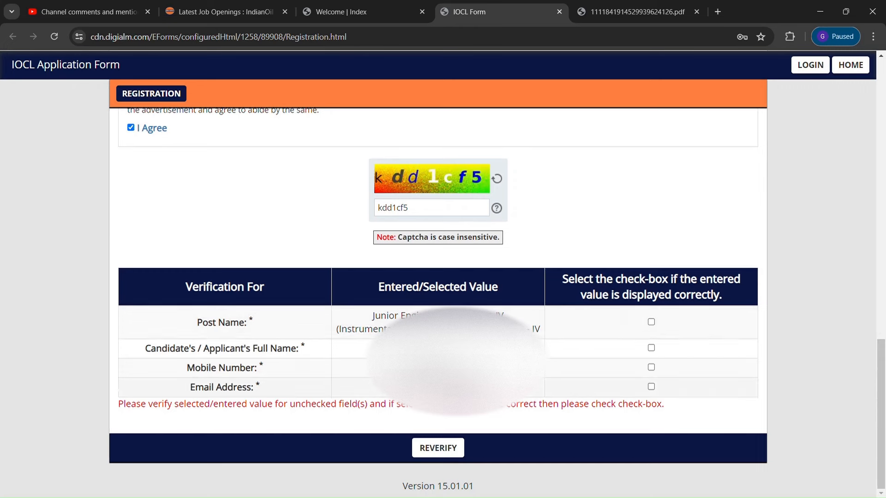
Confirm the post name, full name, mobile number and e-mail address are correct
{"action": "left_click", "coordinate": [651, 322]}
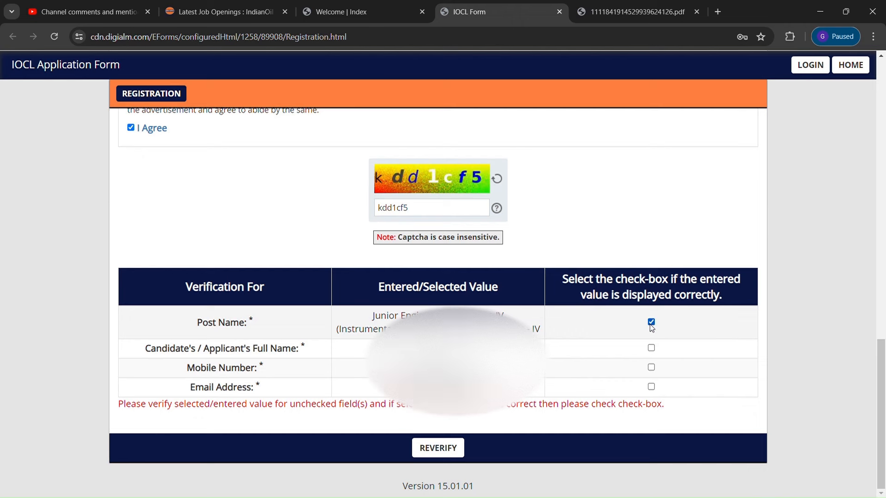
{"action": "left_click", "coordinate": [651, 348]}
{"action": "left_click", "coordinate": [651, 367]}
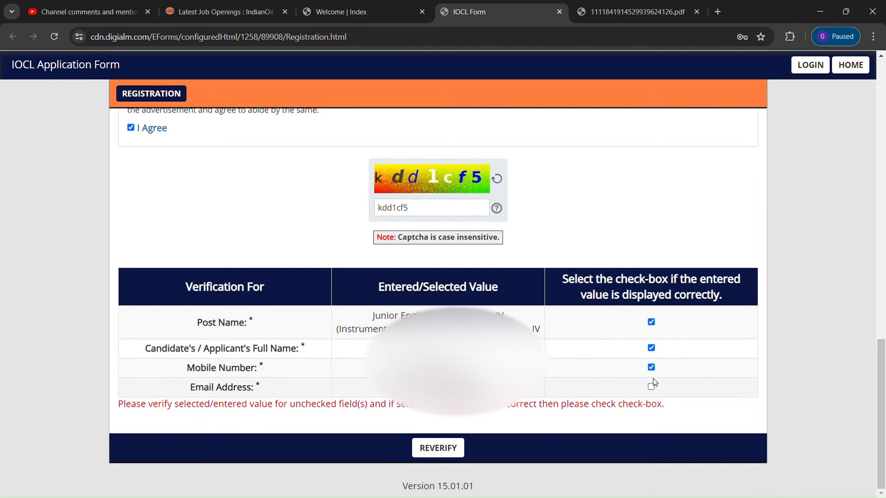
{"action": "left_click", "coordinate": [651, 387]}
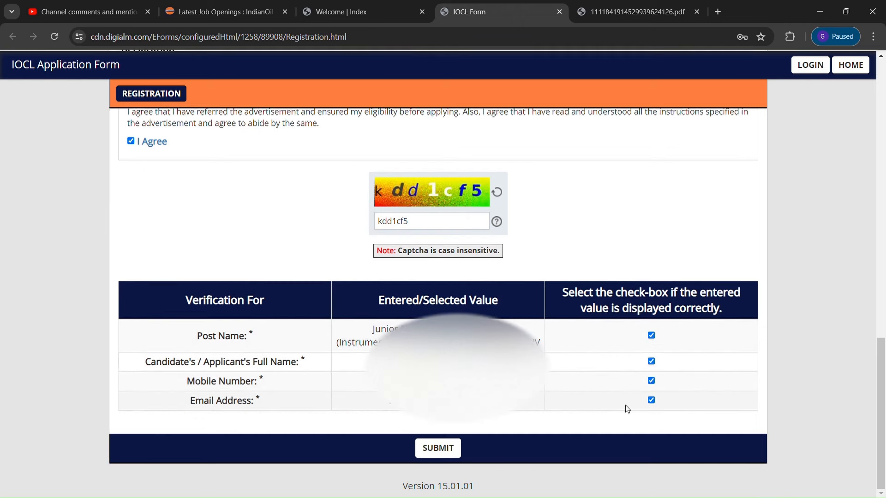
Submit the registration, accepting the Privacy Notice and confirming the final alert
{"action": "left_click", "coordinate": [435, 456]}
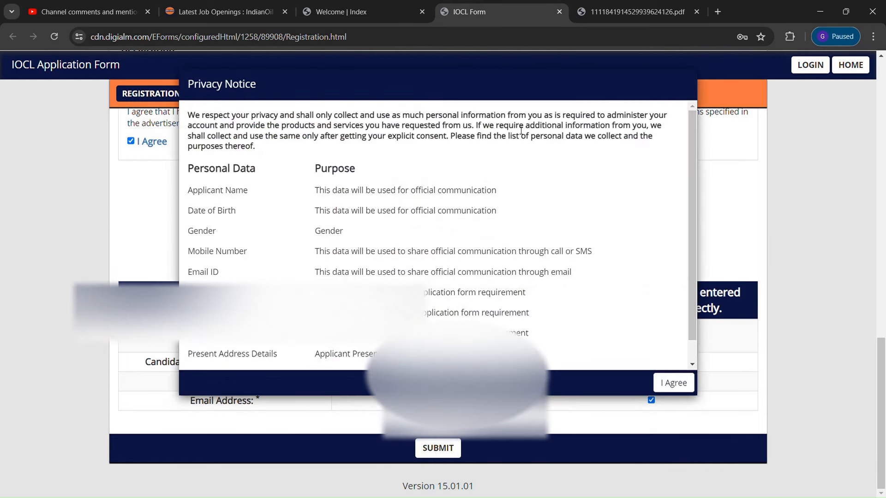
{"action": "scroll", "coordinate": [692, 157], "scroll_direction": "down", "scroll_amount": 1}
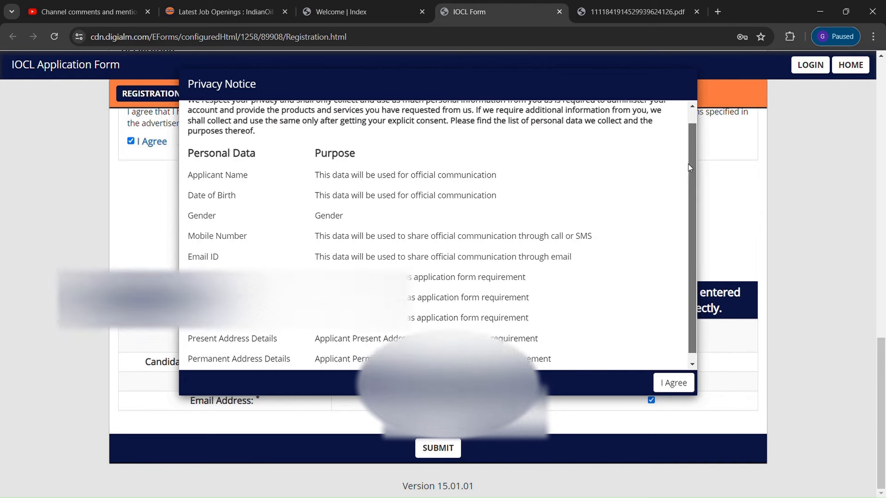
{"action": "left_click", "coordinate": [674, 382]}
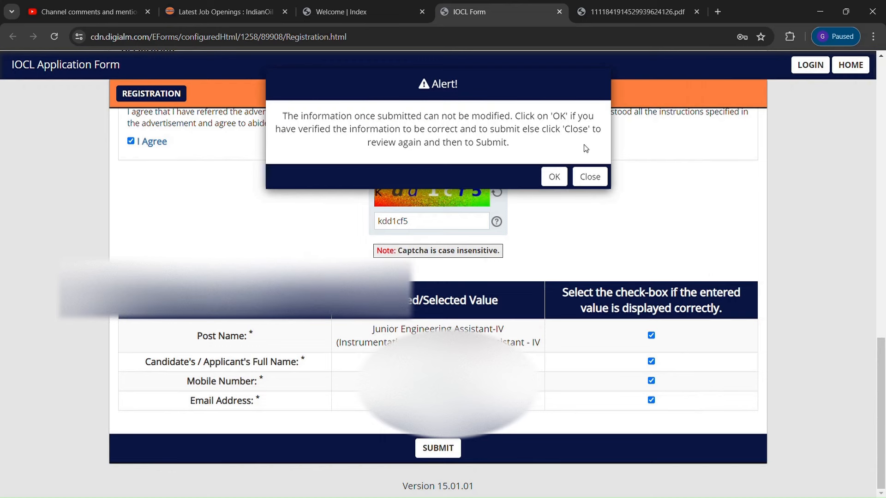
{"action": "left_click", "coordinate": [554, 177]}
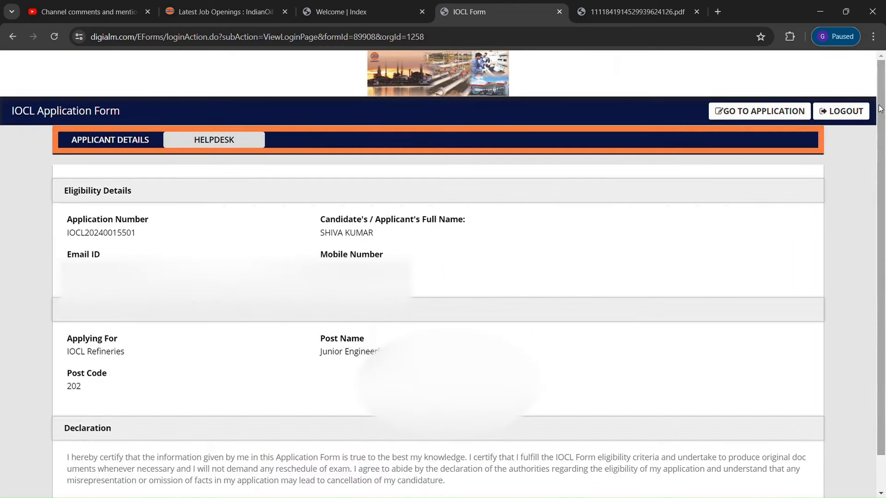
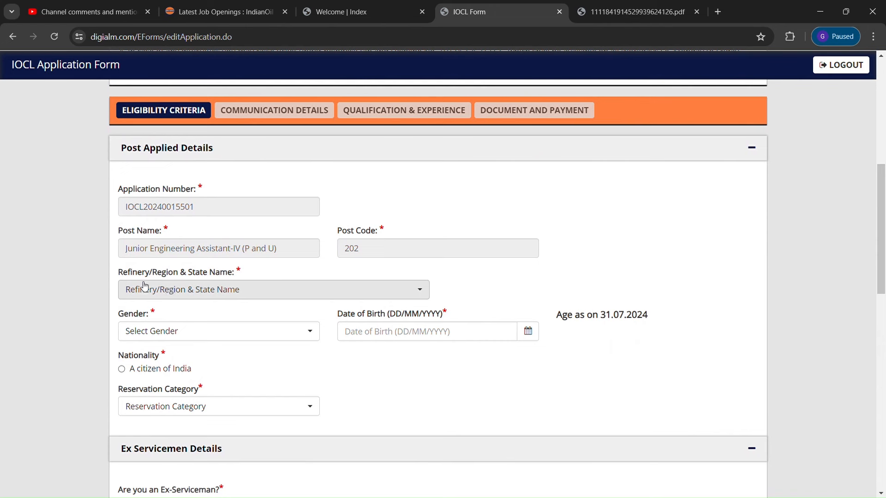
Set the refinery region to Gujarat and the gender to Male
{"action": "left_click", "coordinate": [405, 297]}
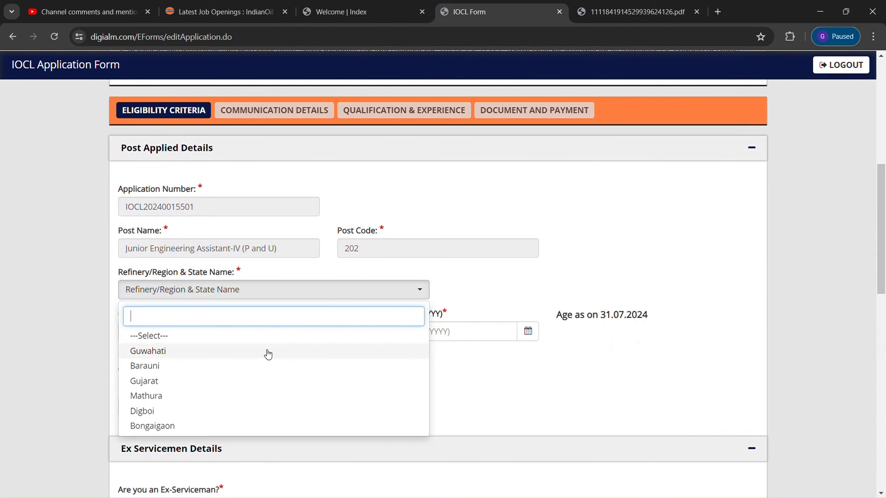
{"action": "left_click", "coordinate": [171, 381]}
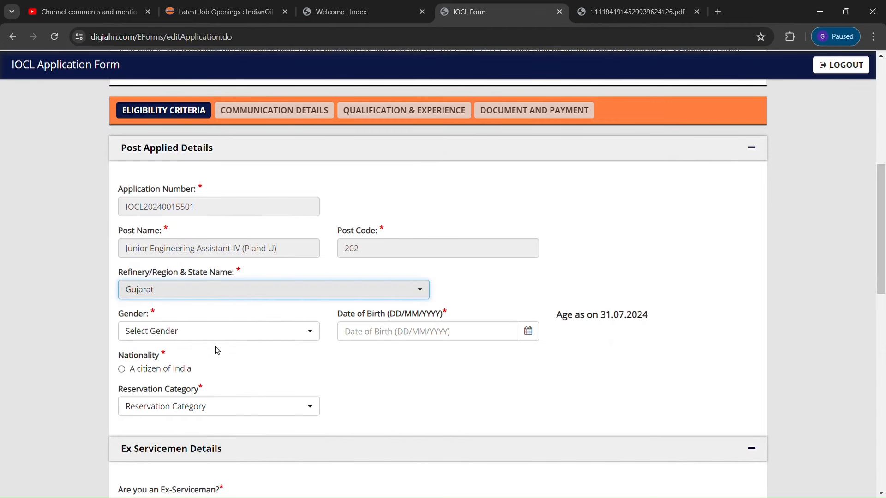
{"action": "left_click", "coordinate": [298, 336]}
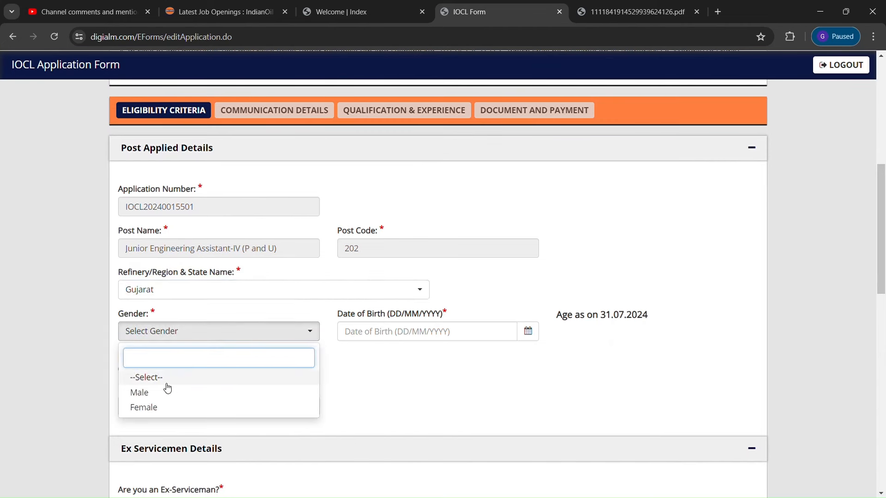
{"action": "left_click", "coordinate": [153, 400]}
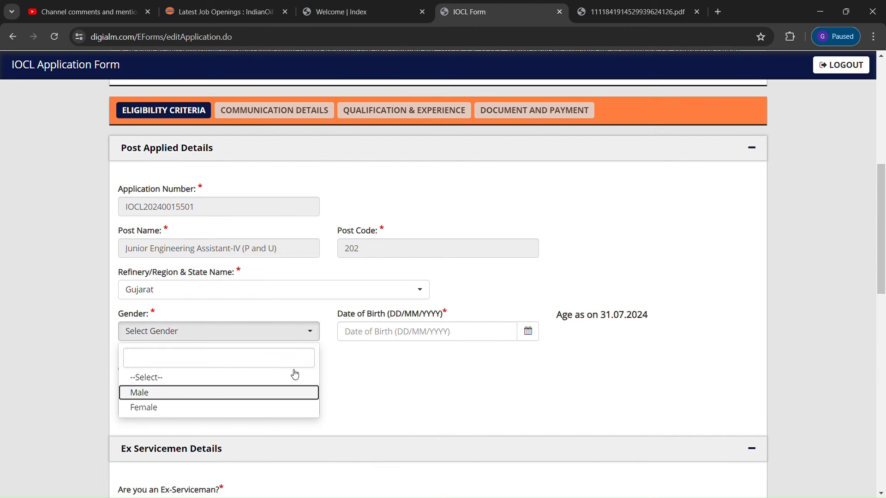
{"action": "left_click", "coordinate": [528, 332]}
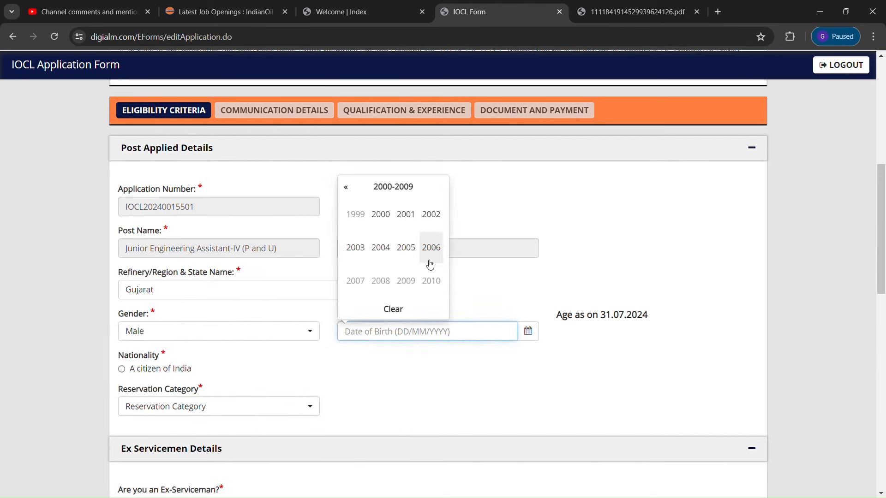
{"action": "left_click", "coordinate": [381, 215]}
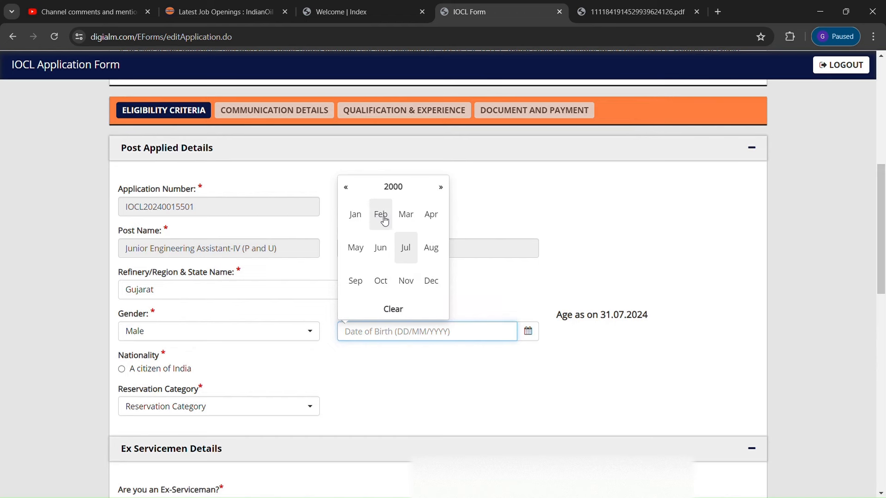
{"action": "left_click", "coordinate": [435, 281]}
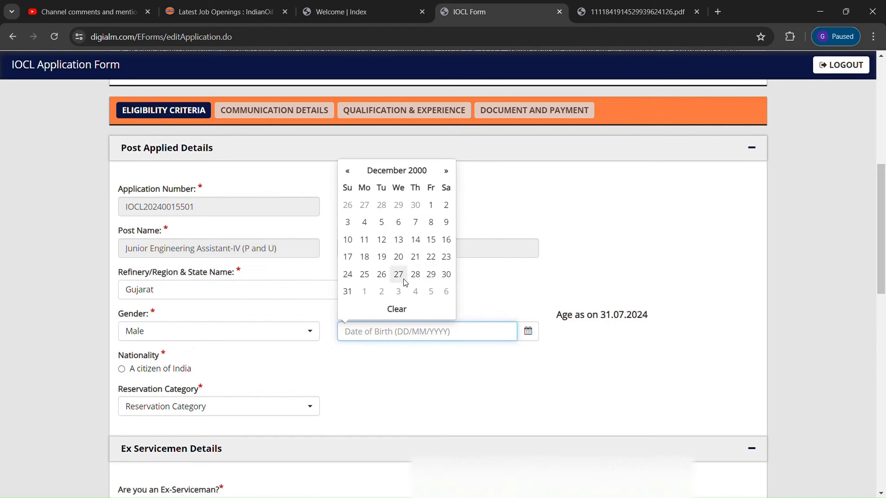
{"action": "left_click", "coordinate": [446, 223]}
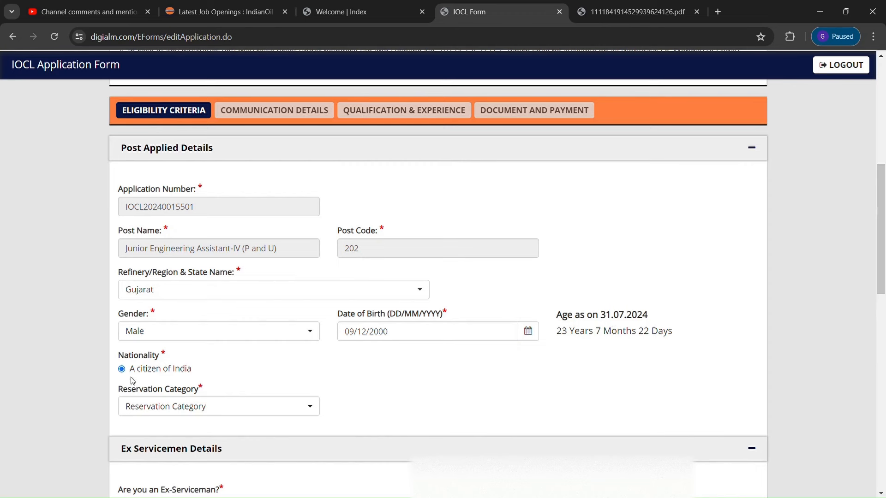
Set the reservation category to SC
{"action": "left_click", "coordinate": [314, 414]}
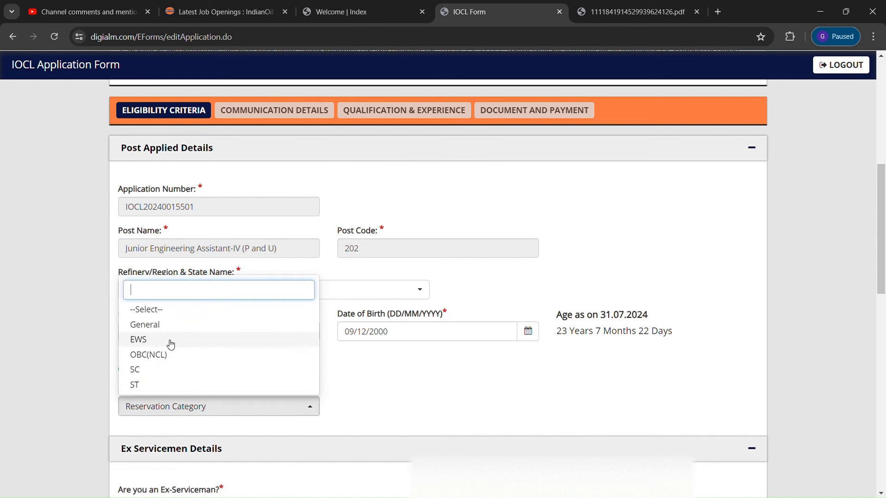
{"action": "left_click", "coordinate": [143, 369]}
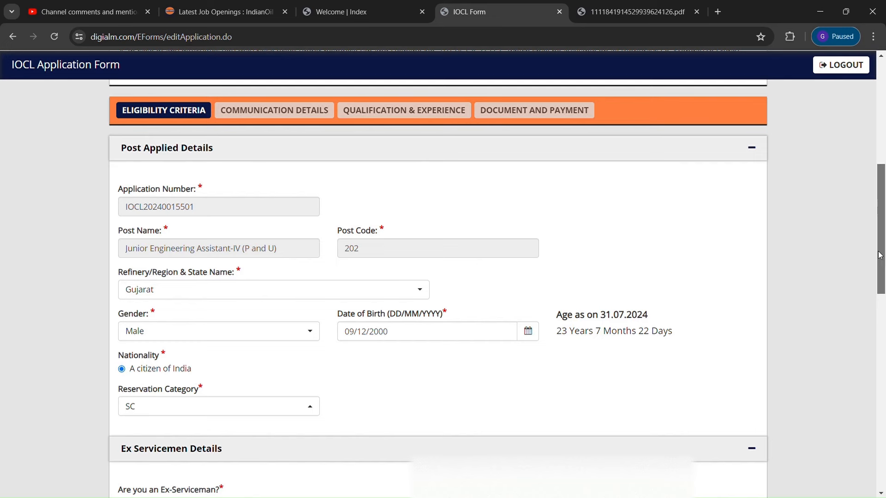
{"action": "scroll", "coordinate": [881, 282], "scroll_direction": "down", "scroll_amount": 2}
{"action": "scroll", "coordinate": [882, 282], "scroll_direction": "down", "scroll_amount": 1}
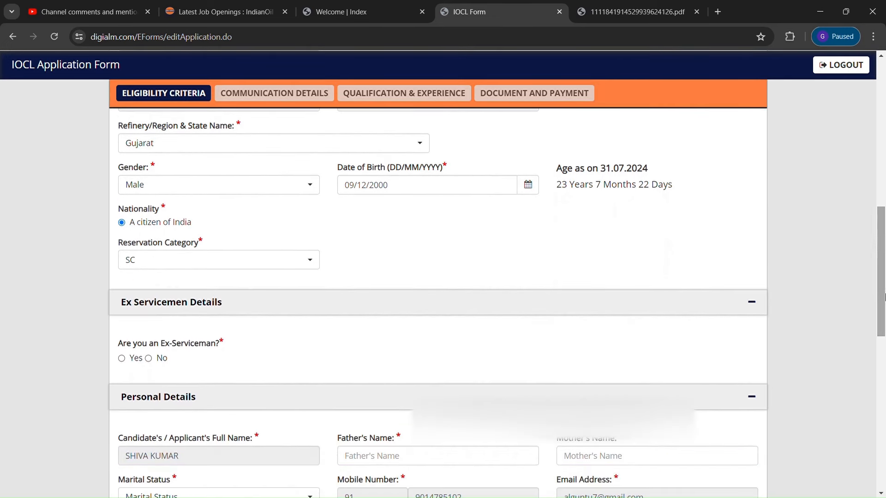
Answer No to Ex-Serviceman and enter the father's and mother's names
{"action": "left_click", "coordinate": [149, 361]}
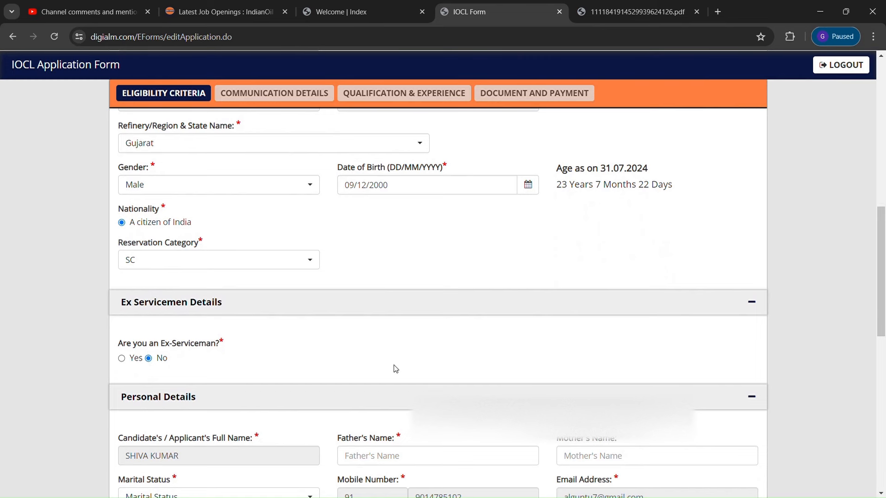
{"action": "scroll", "coordinate": [883, 283], "scroll_direction": "down", "scroll_amount": 1}
{"action": "scroll", "coordinate": [883, 282], "scroll_direction": "down", "scroll_amount": 3}
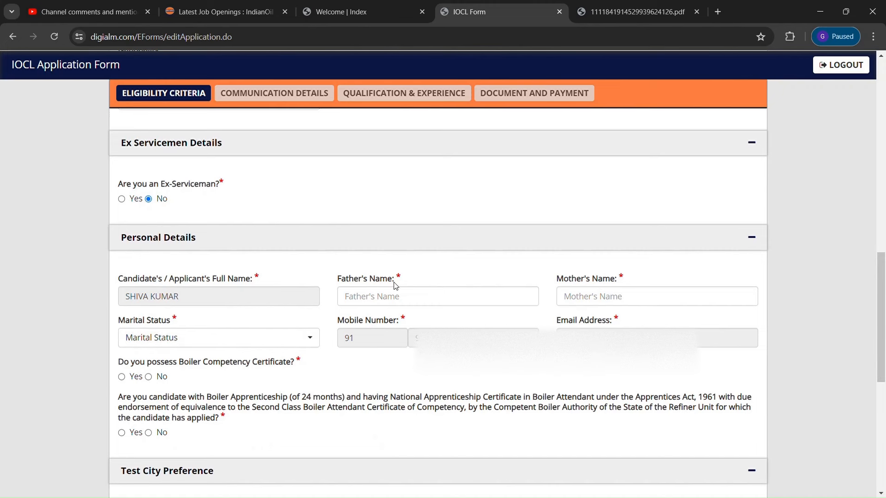
{"action": "left_click", "coordinate": [382, 302]}
{"action": "type", "text": "KUMAr"}
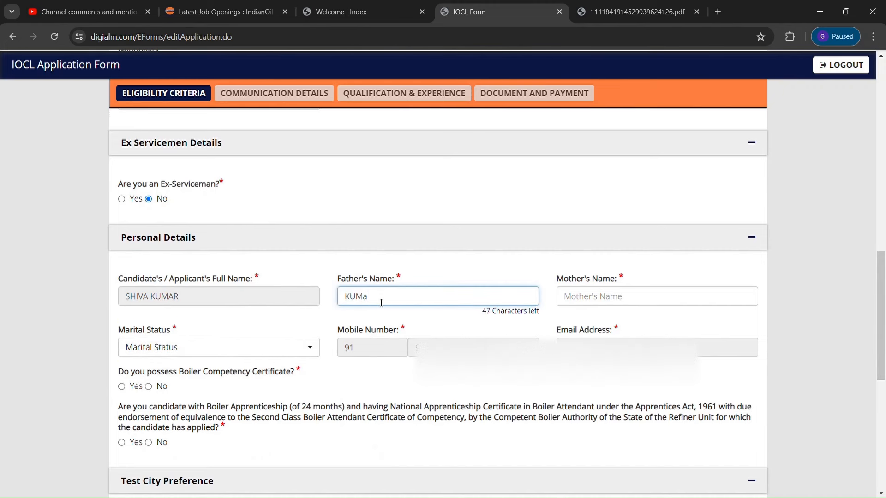
{"action": "left_click", "coordinate": [595, 300]}
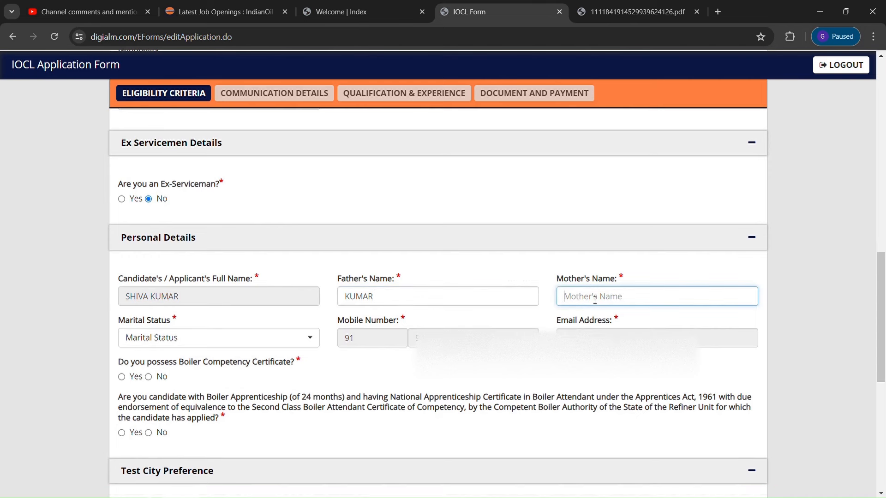
{"action": "type", "text": "PRI"}
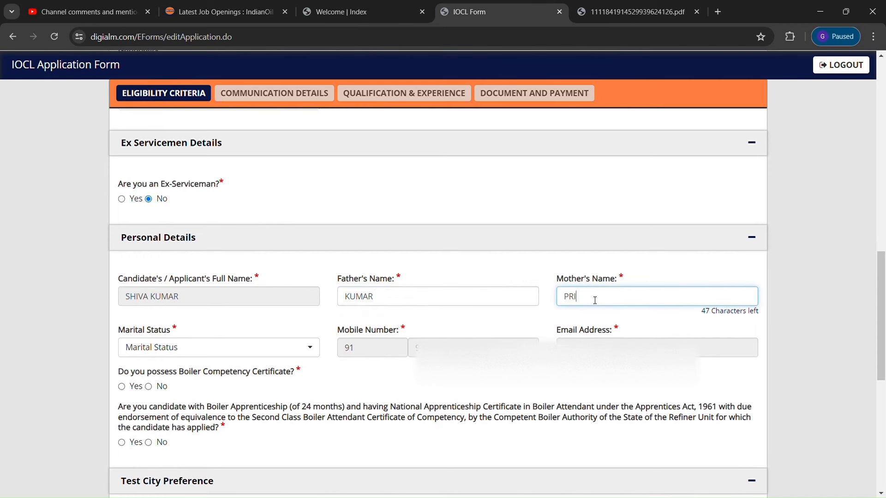
{"action": "type", "text": "yA"}
Set the marital status to Unmarried
{"action": "left_click", "coordinate": [310, 352]}
{"action": "left_click", "coordinate": [309, 346]}
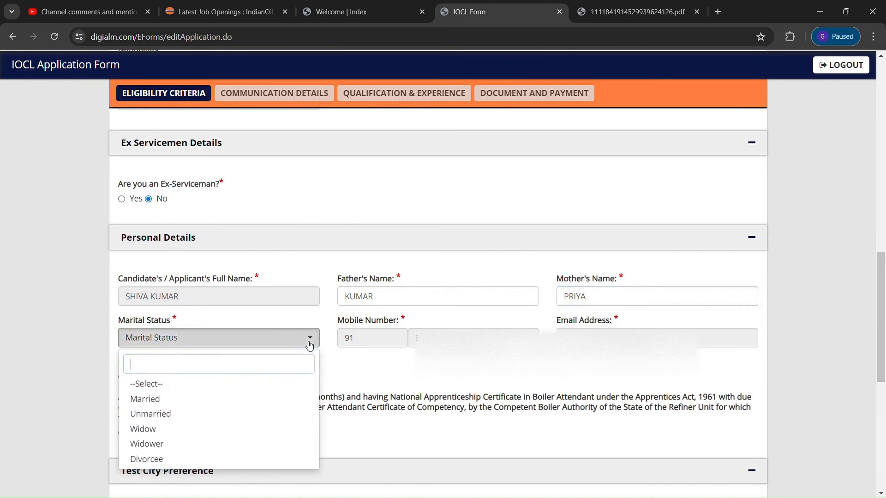
{"action": "left_click", "coordinate": [159, 415]}
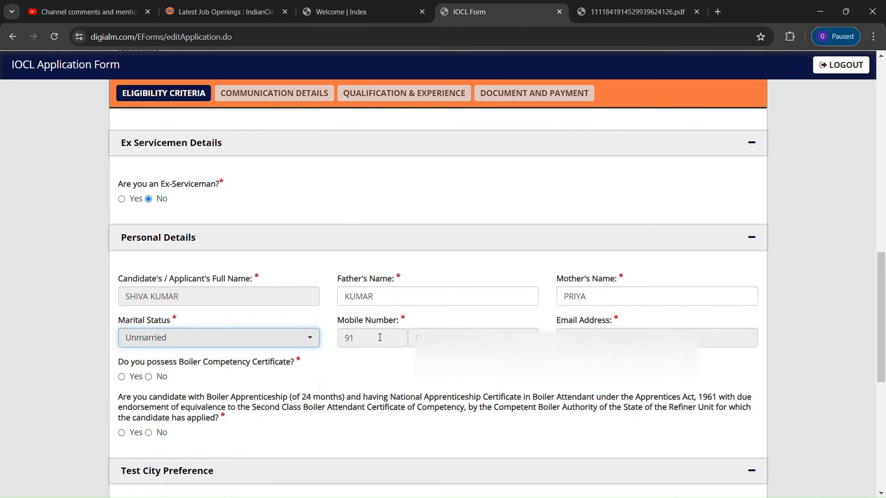
{"action": "left_click_drag", "start_coordinate": [881, 303], "coordinate": [883, 352]}
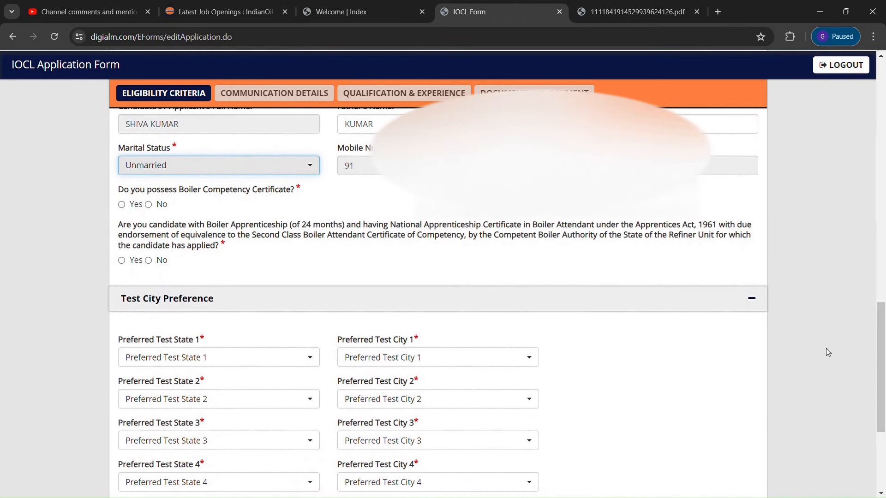
Answer No to the Boiler Apprenticeship question, dismissing the one-Yes-required warning
{"action": "left_click", "coordinate": [148, 205]}
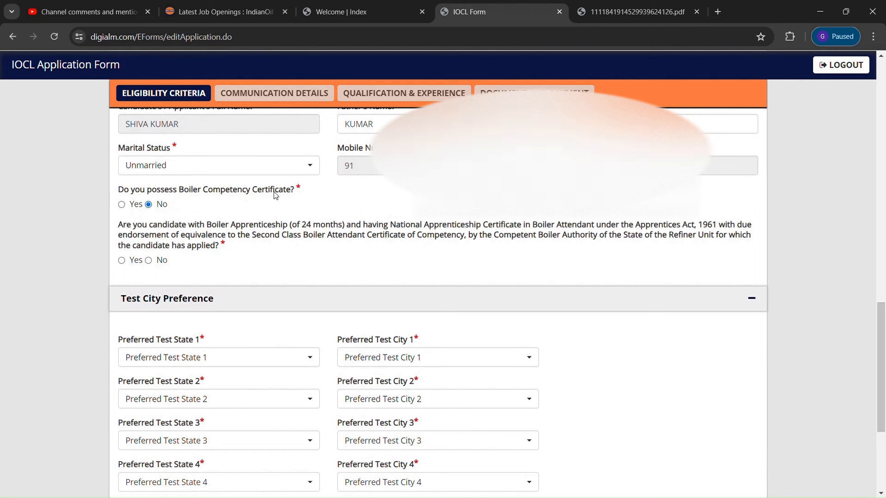
{"action": "left_click", "coordinate": [149, 261]}
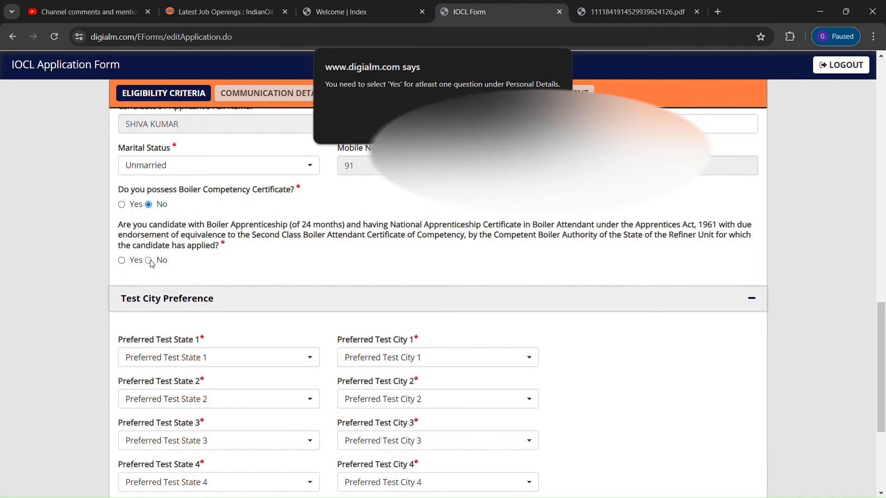
{"action": "key", "text": "Return"}
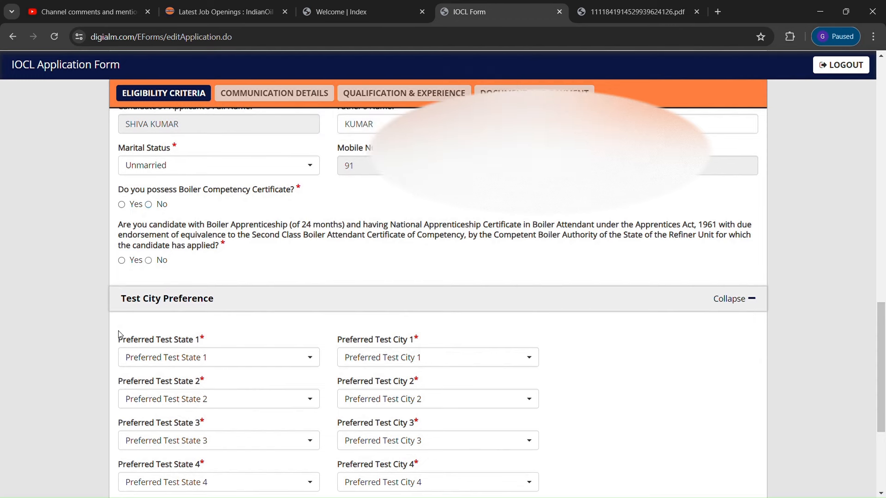
{"action": "left_click", "coordinate": [122, 261]}
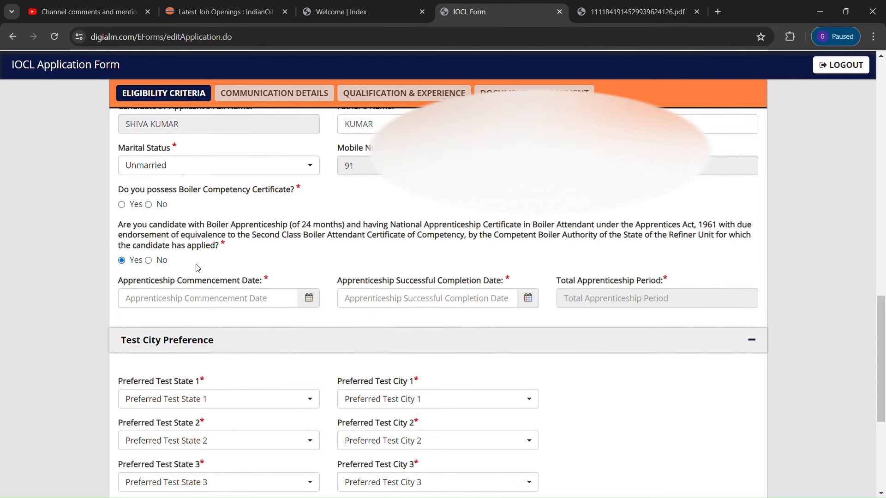
{"action": "left_click", "coordinate": [149, 261]}
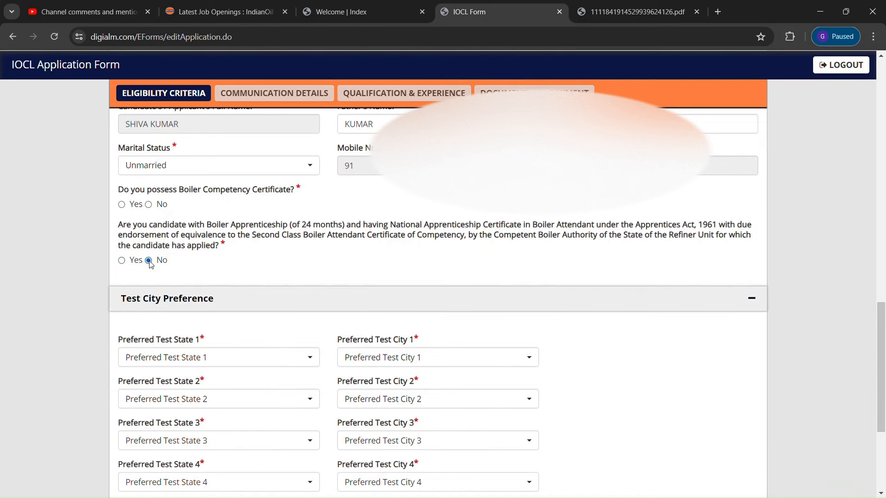
{"action": "scroll", "coordinate": [881, 369], "scroll_direction": "down", "scroll_amount": 2}
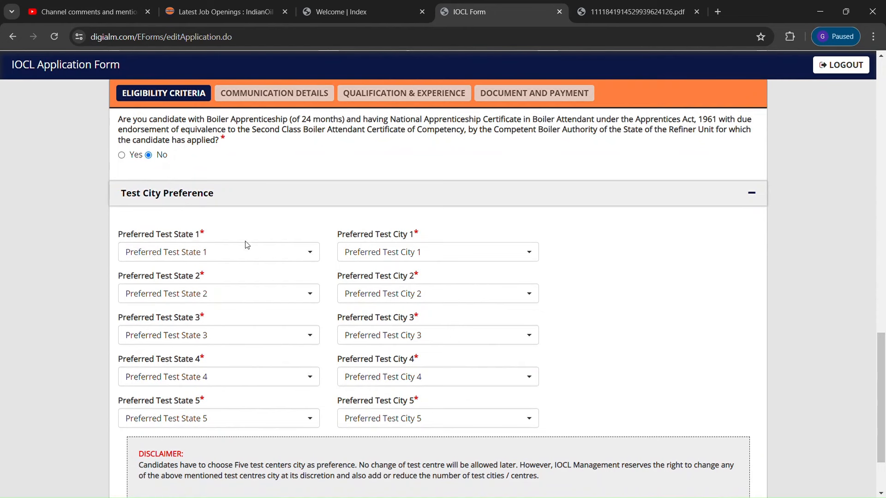
Choose Andhra Pradesh, Telangana, Tamil Nadu, Odisha and West Bengal as preferred test states 1–5
{"action": "left_click", "coordinate": [305, 253]}
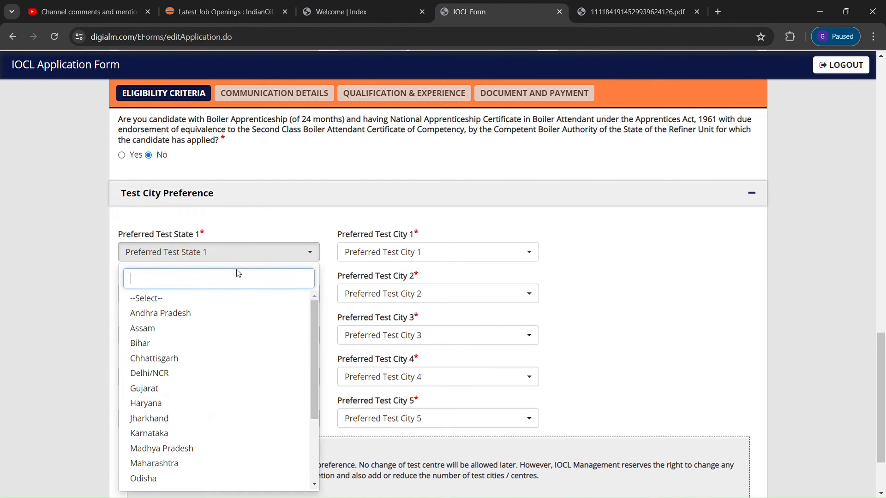
{"action": "left_click", "coordinate": [159, 314]}
{"action": "left_click", "coordinate": [310, 294]}
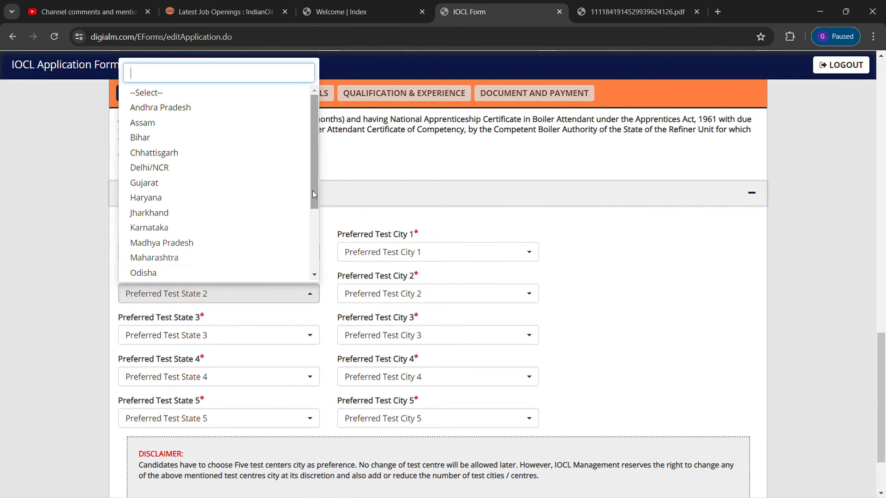
{"action": "left_click_drag", "start_coordinate": [313, 190], "coordinate": [314, 238]}
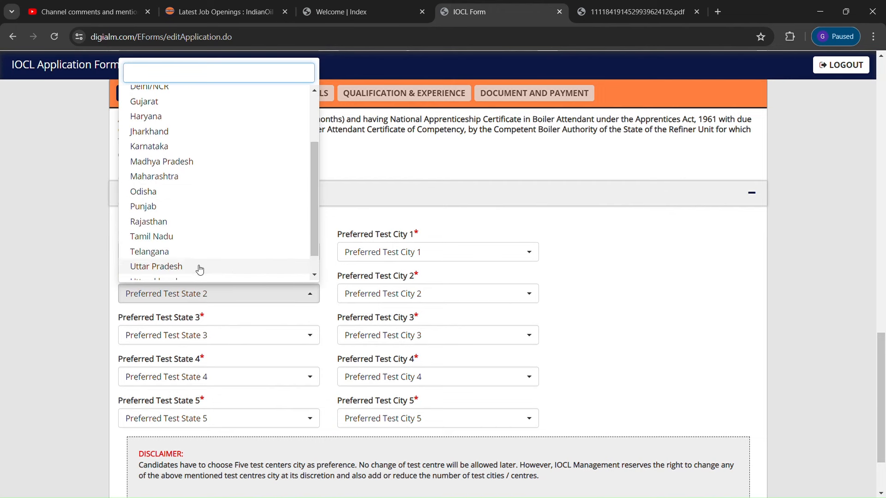
{"action": "left_click", "coordinate": [149, 252]}
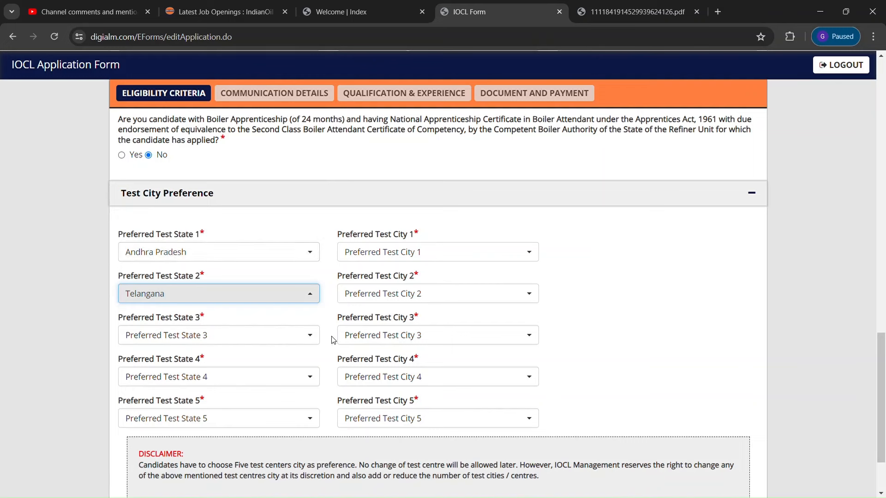
{"action": "left_click", "coordinate": [302, 341]}
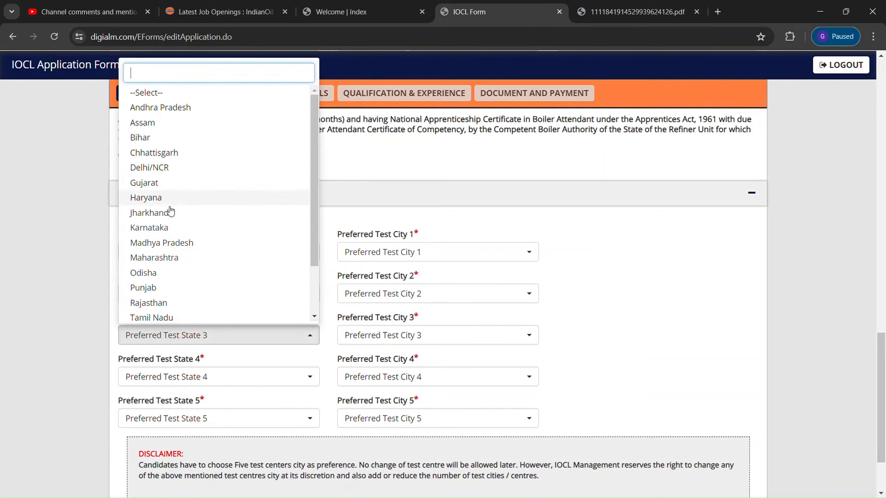
{"action": "left_click", "coordinate": [193, 317]}
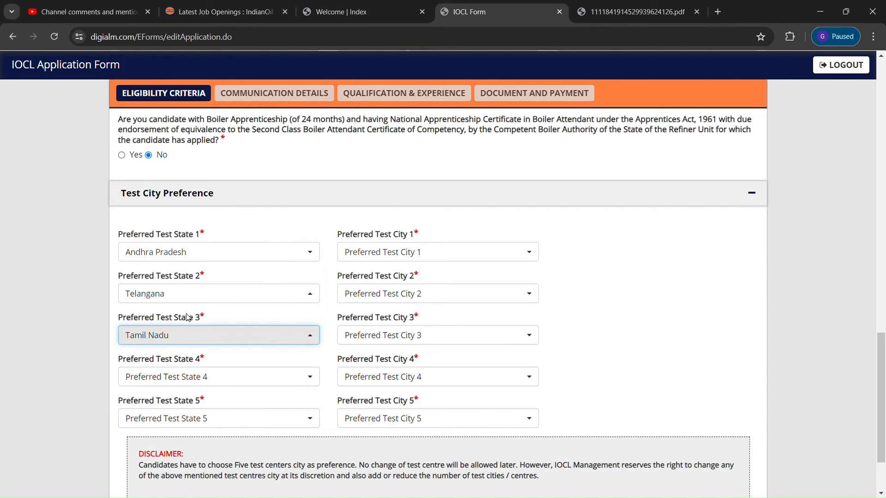
{"action": "left_click", "coordinate": [249, 379]}
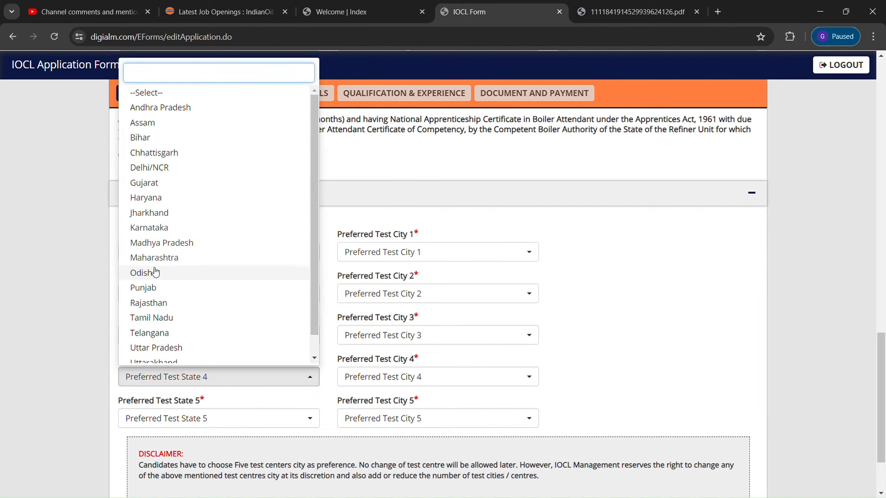
{"action": "left_click", "coordinate": [151, 273]}
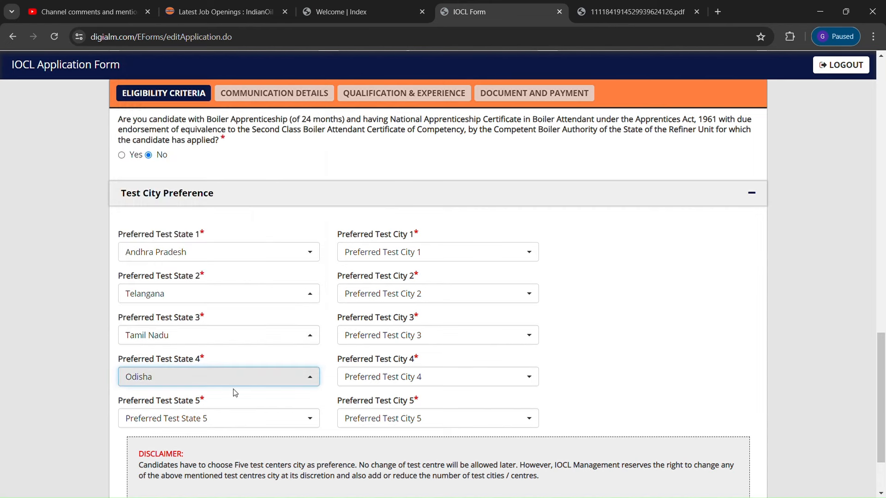
{"action": "left_click", "coordinate": [240, 418]}
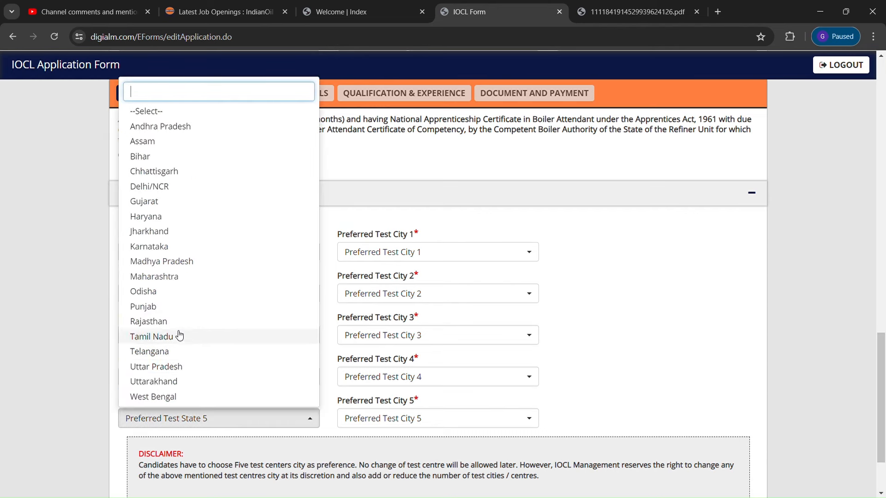
{"action": "left_click", "coordinate": [181, 397]}
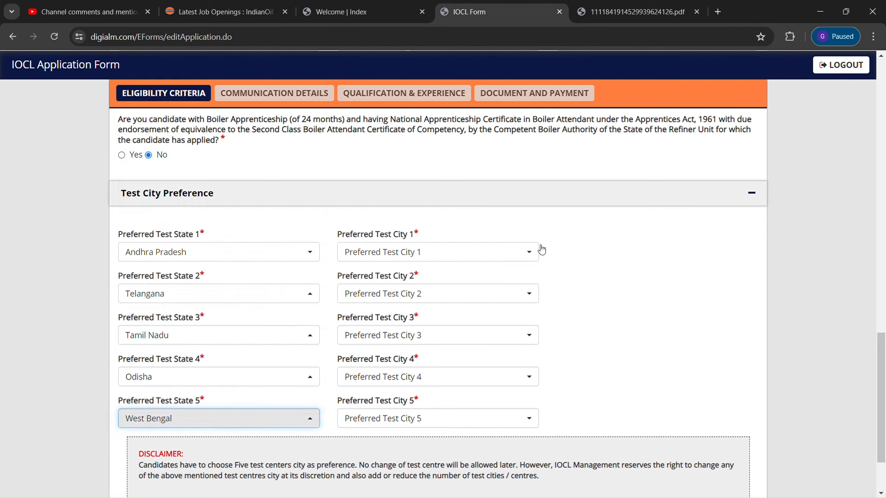
{"action": "left_click", "coordinate": [531, 257]}
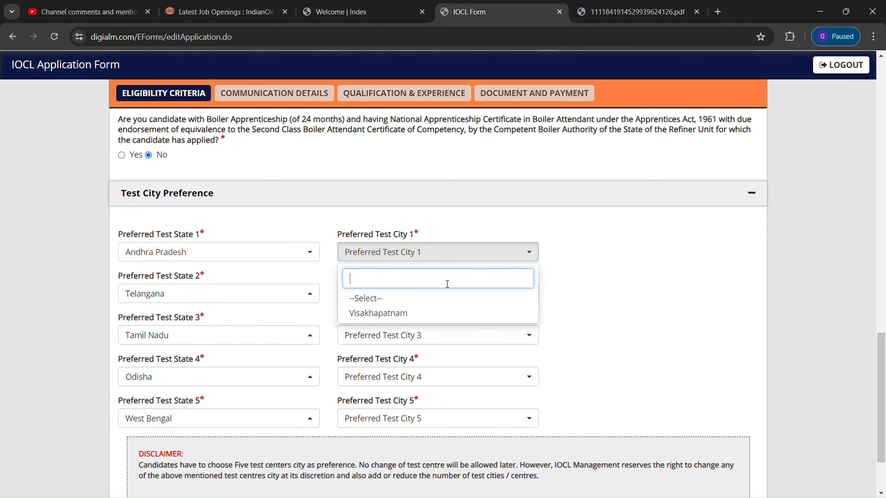
Pick test cities Visakhapatnam, Hyderabad, Chennai, Bhubaneswar and Kolkata, then save the section
{"action": "left_click", "coordinate": [396, 313]}
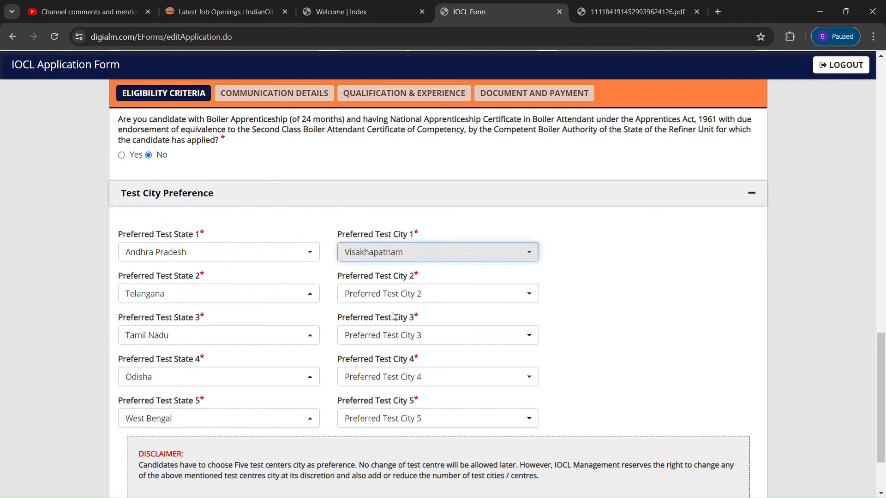
{"action": "left_click", "coordinate": [530, 293]}
{"action": "left_click", "coordinate": [383, 363]}
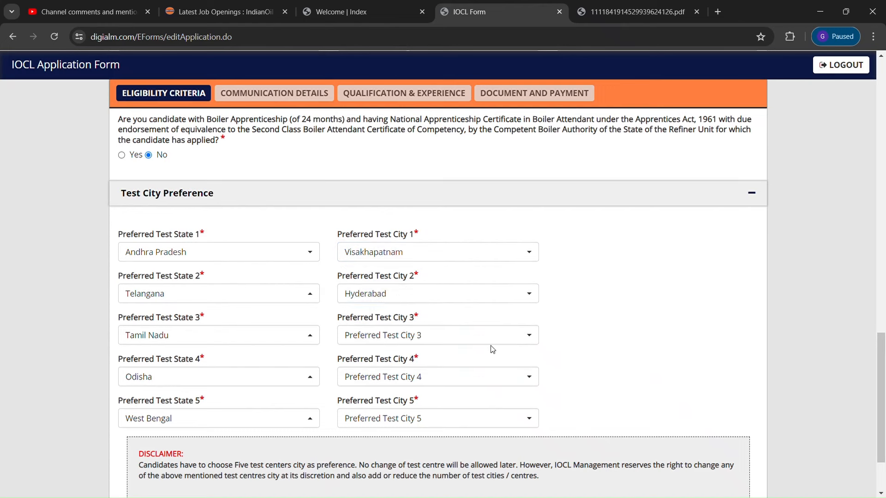
{"action": "left_click", "coordinate": [493, 341]}
{"action": "left_click", "coordinate": [425, 398]}
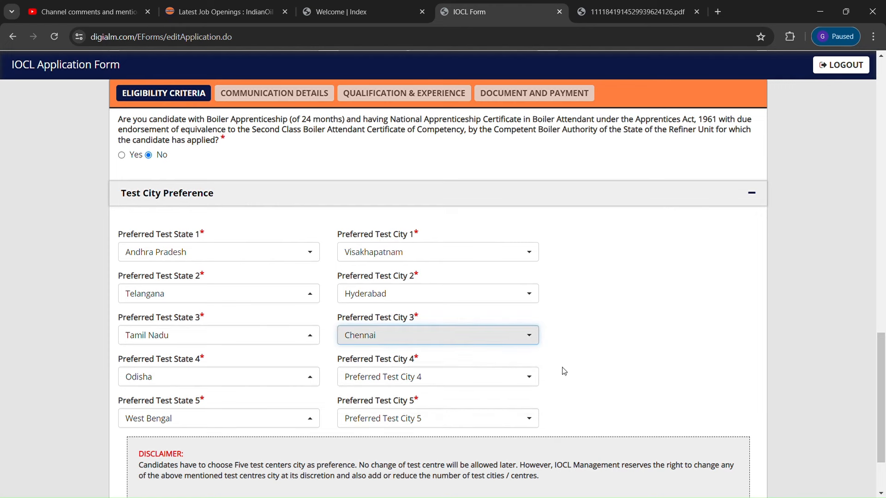
{"action": "left_click", "coordinate": [529, 376]}
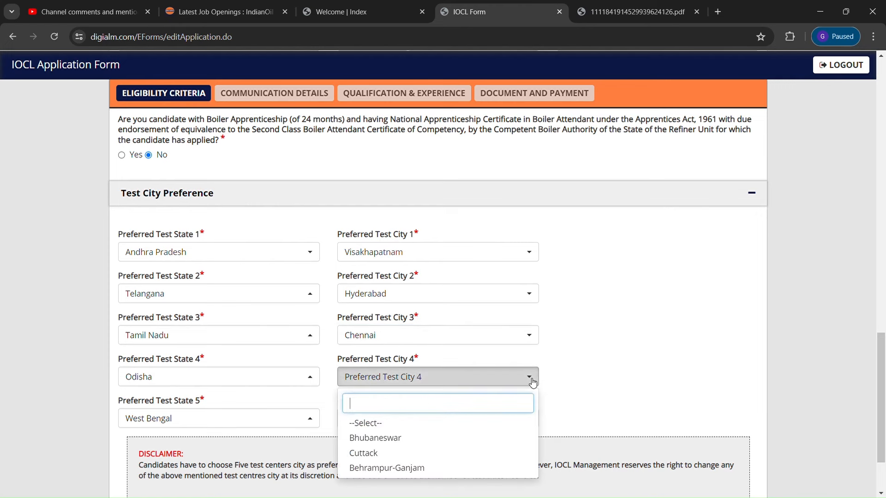
{"action": "left_click", "coordinate": [375, 438]}
{"action": "left_click", "coordinate": [492, 421]}
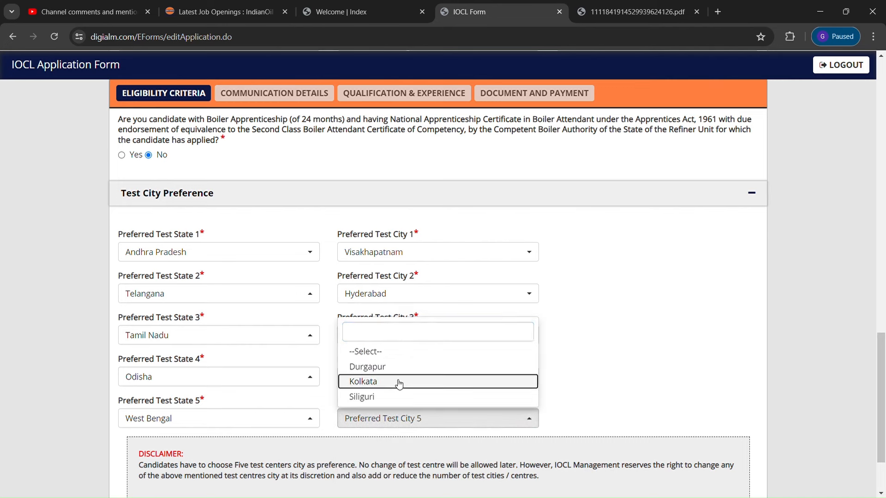
{"action": "left_click", "coordinate": [399, 383]}
{"action": "left_click_drag", "start_coordinate": [882, 349], "coordinate": [883, 392]}
{"action": "left_click", "coordinate": [445, 444]}
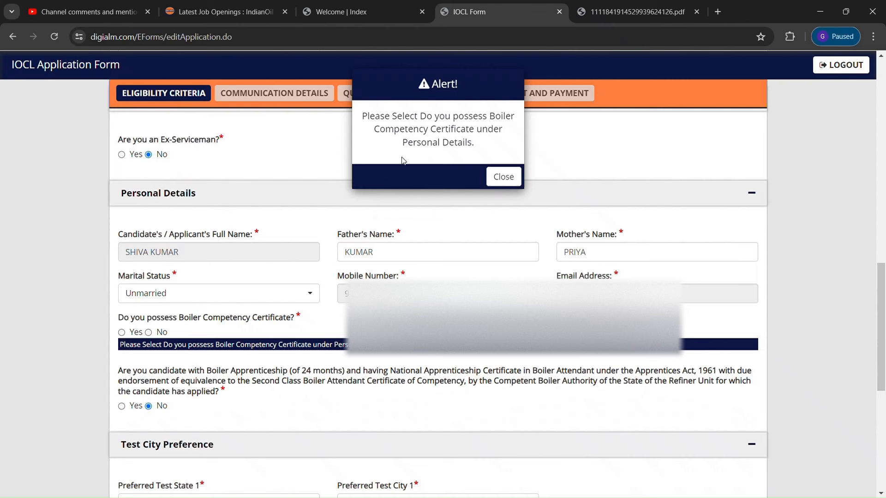
Dismiss the alert, answer Yes to Boiler Competency Certificate, and save the eligibility section
{"action": "left_click", "coordinate": [504, 177]}
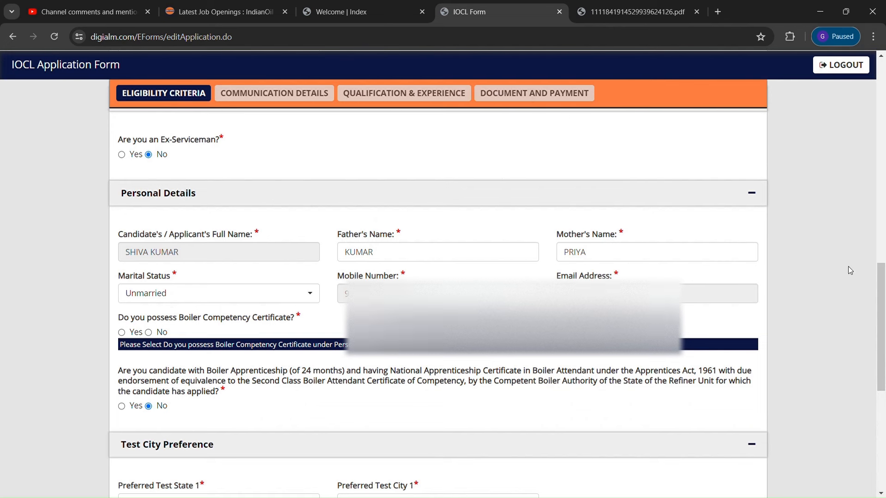
{"action": "mouse_move", "coordinate": [882, 302]}
{"action": "left_mouse_down"}
{"action": "mouse_move", "coordinate": [885, 197]}
{"action": "mouse_move", "coordinate": [885, 304]}
{"action": "left_mouse_up"}
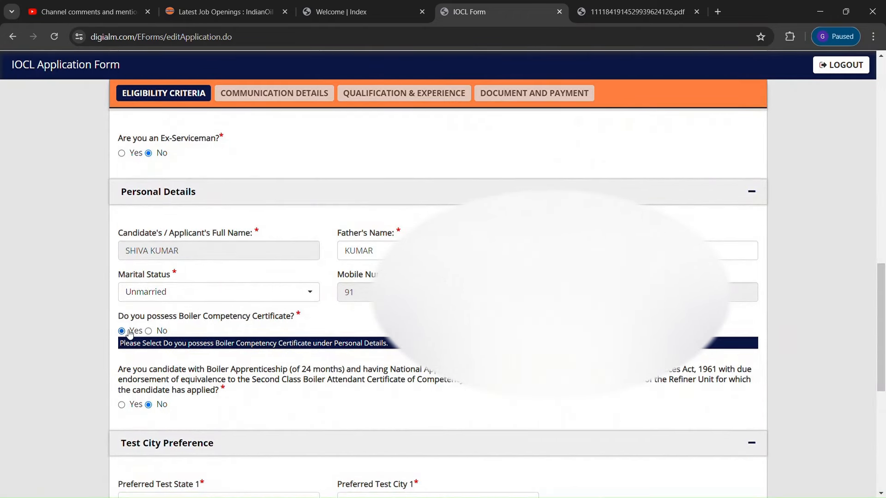
{"action": "left_click_drag", "start_coordinate": [885, 323], "coordinate": [885, 422]}
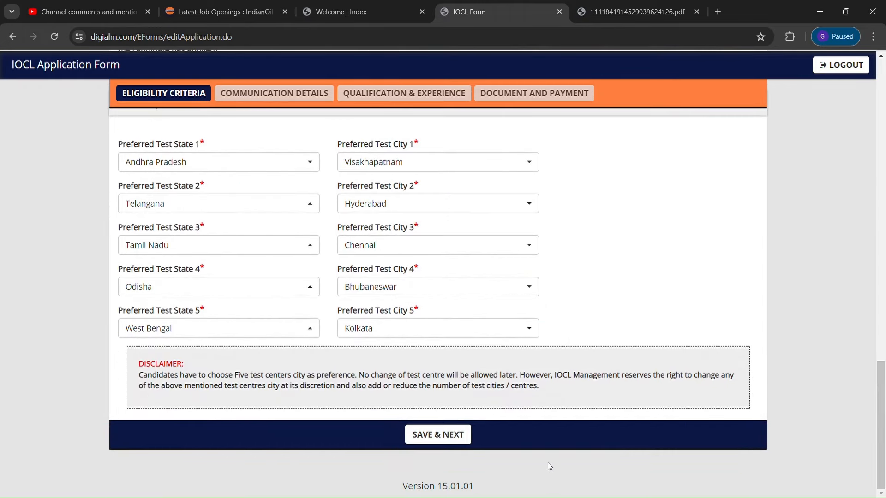
{"action": "left_click", "coordinate": [439, 441]}
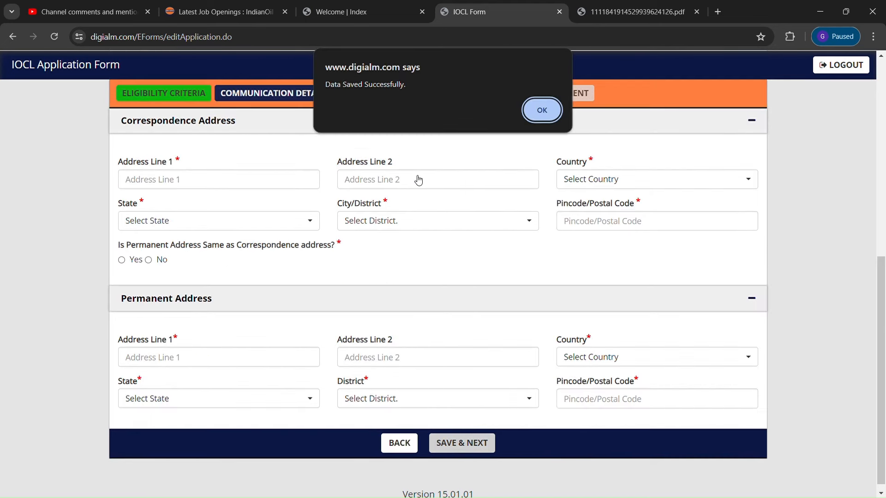
Enter the correspondence address lines with country India, state Andhra Pradesh, district Visakhapatnam
{"action": "left_click", "coordinate": [543, 110]}
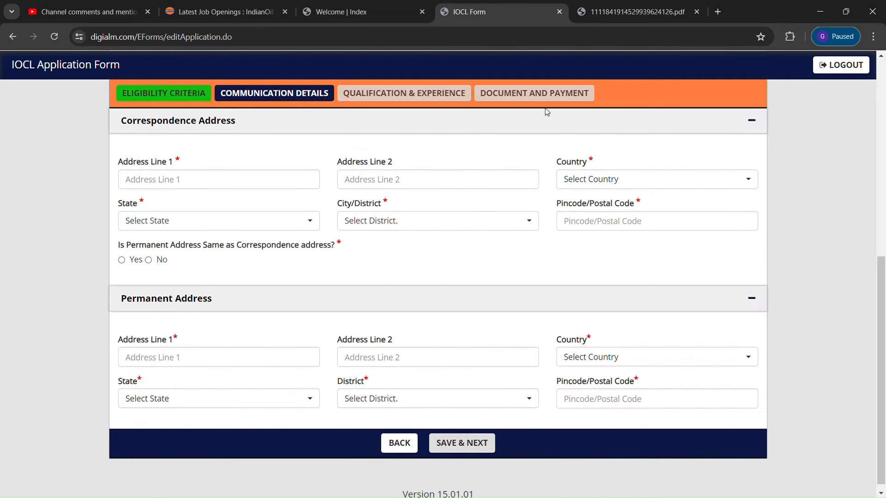
{"action": "scroll", "coordinate": [884, 227], "scroll_direction": "up", "scroll_amount": 2}
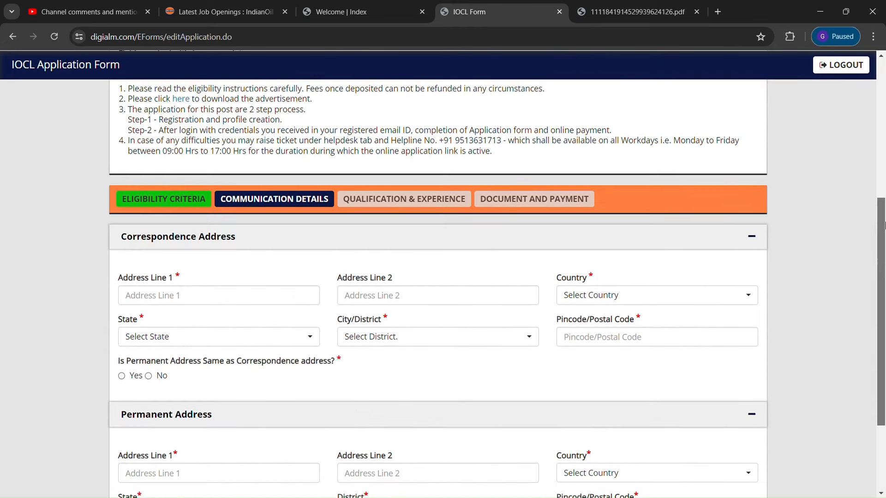
{"action": "left_click", "coordinate": [173, 299]}
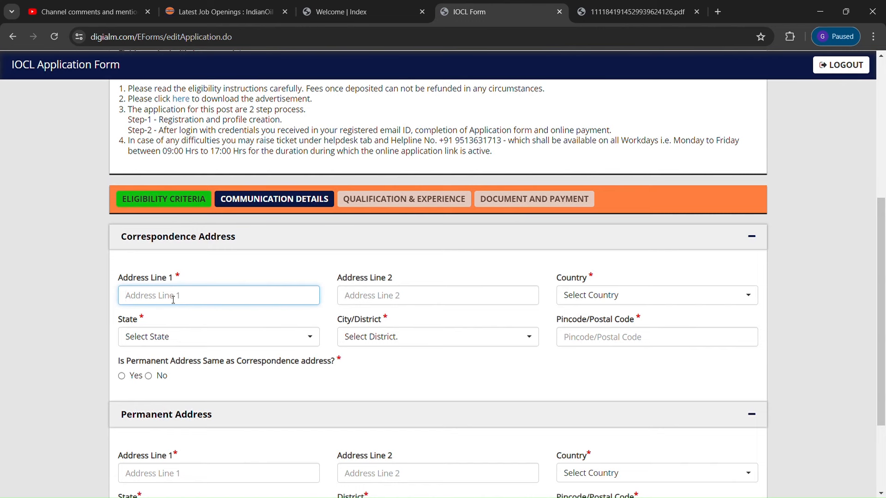
{"action": "type", "text": "visa"}
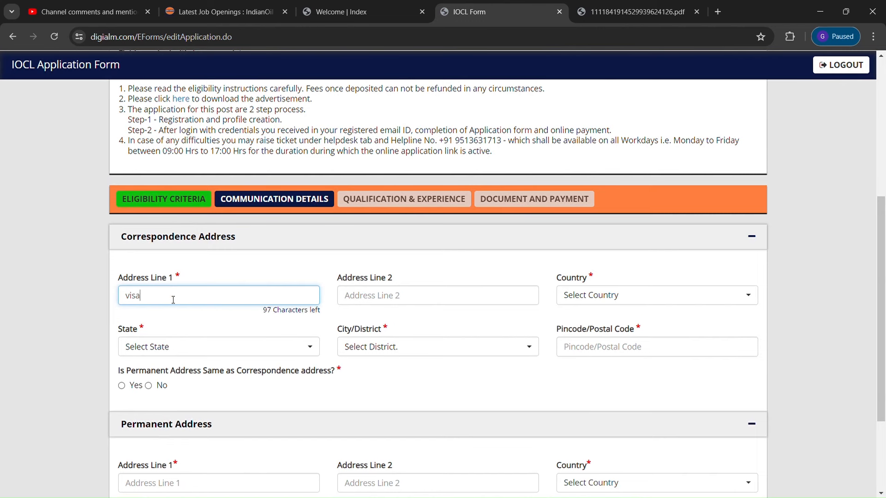
{"action": "type", "text": "khapatnam"}
{"action": "left_click", "coordinate": [376, 293]}
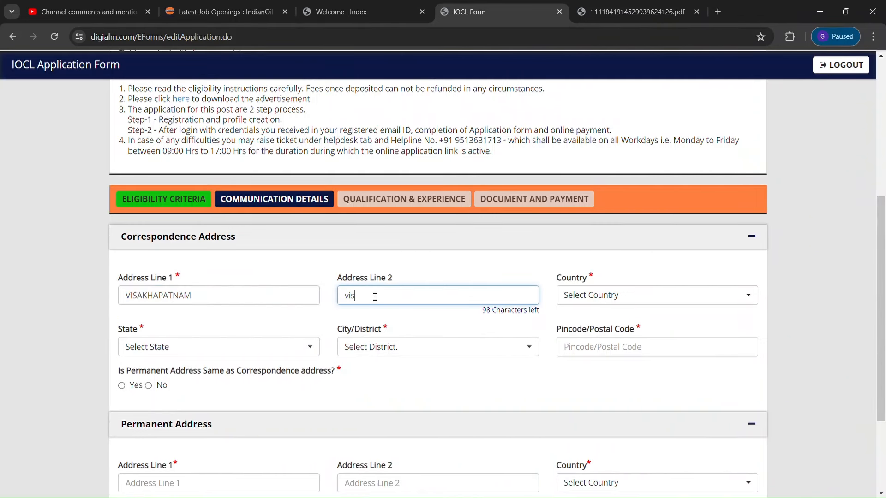
{"action": "type", "text": "hapatnam"}
{"action": "left_click", "coordinate": [636, 295]}
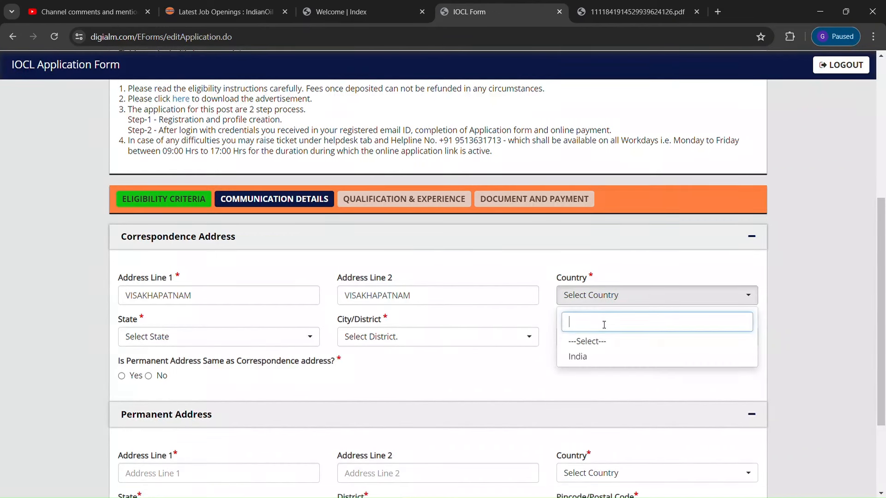
{"action": "left_click", "coordinate": [588, 357]}
{"action": "left_click", "coordinate": [242, 344]}
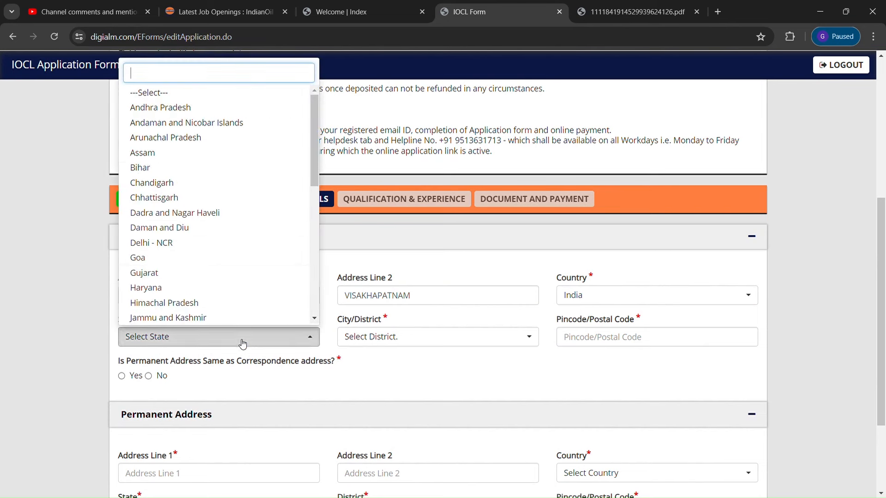
{"action": "left_click", "coordinate": [192, 109]}
{"action": "left_click", "coordinate": [463, 337]}
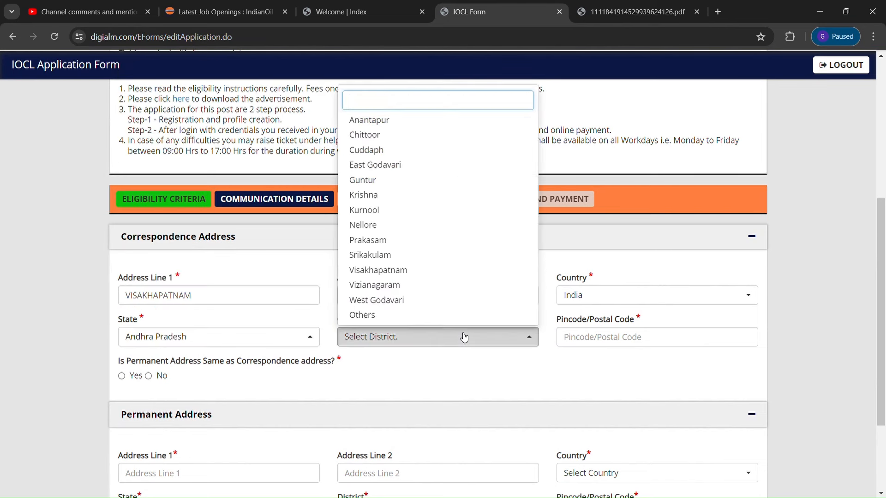
{"action": "left_click", "coordinate": [386, 271]}
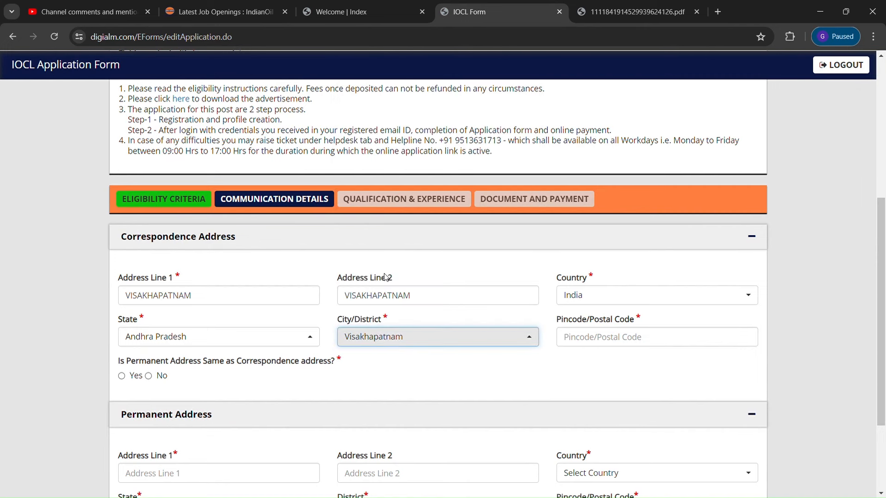
Enter pincode 530011, mark permanent address same as correspondence, and save communication details
{"action": "left_click", "coordinate": [601, 337]}
{"action": "type", "text": "53"}
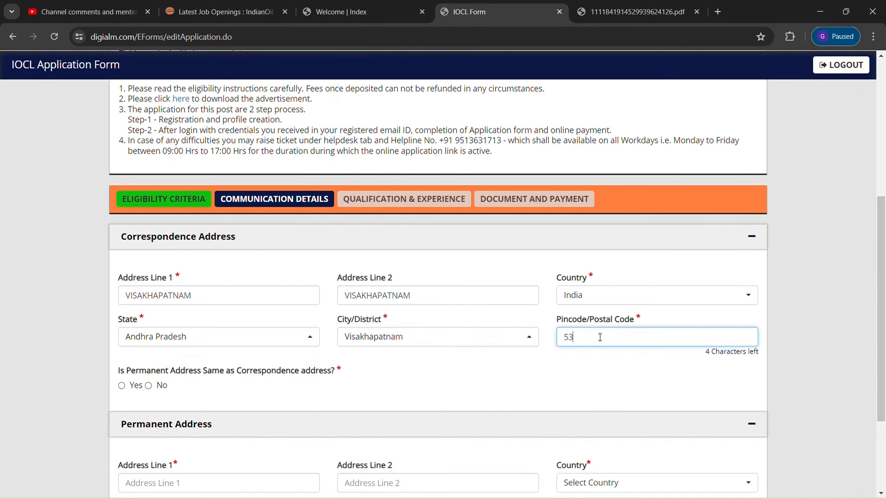
{"action": "type", "text": "0011"}
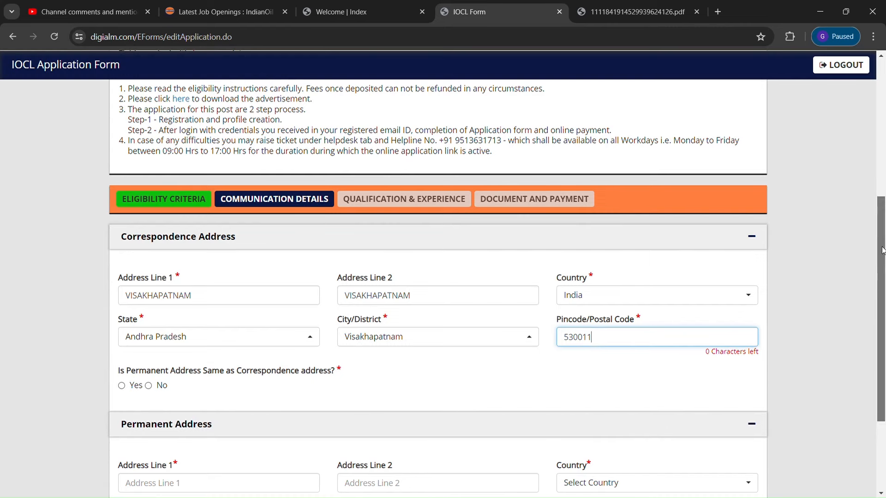
{"action": "left_click_drag", "start_coordinate": [883, 243], "coordinate": [883, 303]}
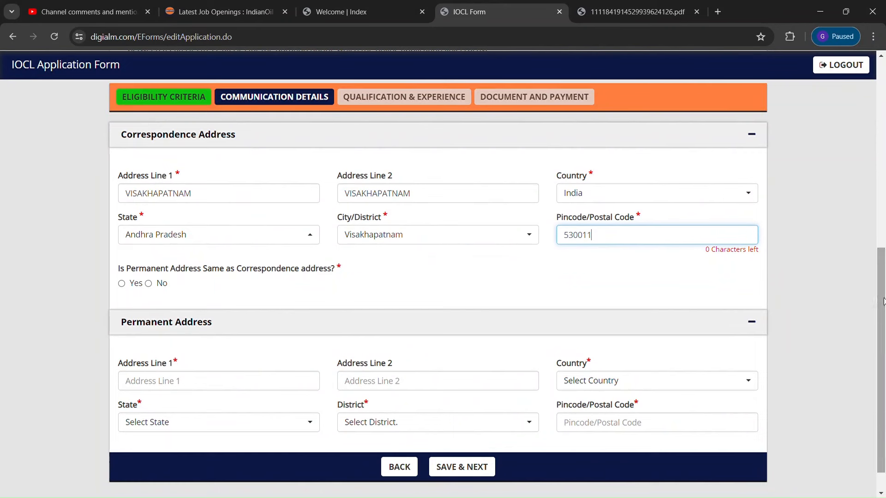
{"action": "left_click", "coordinate": [122, 287]}
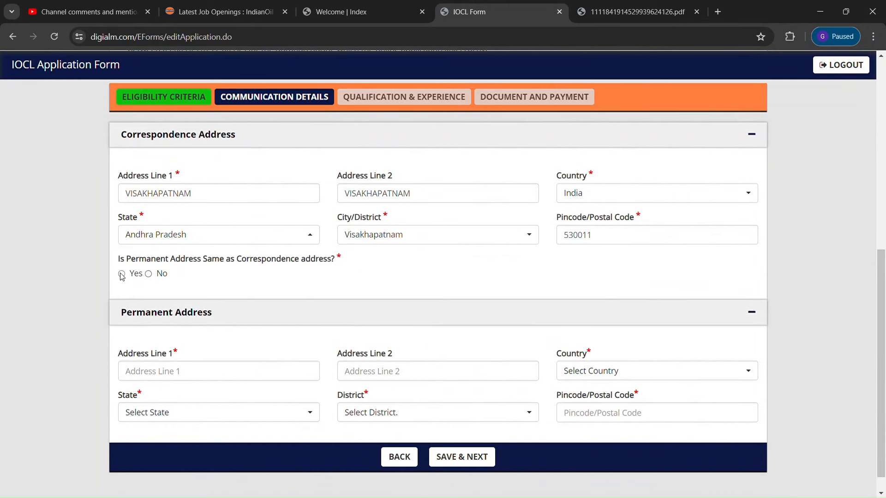
{"action": "left_click", "coordinate": [122, 274]}
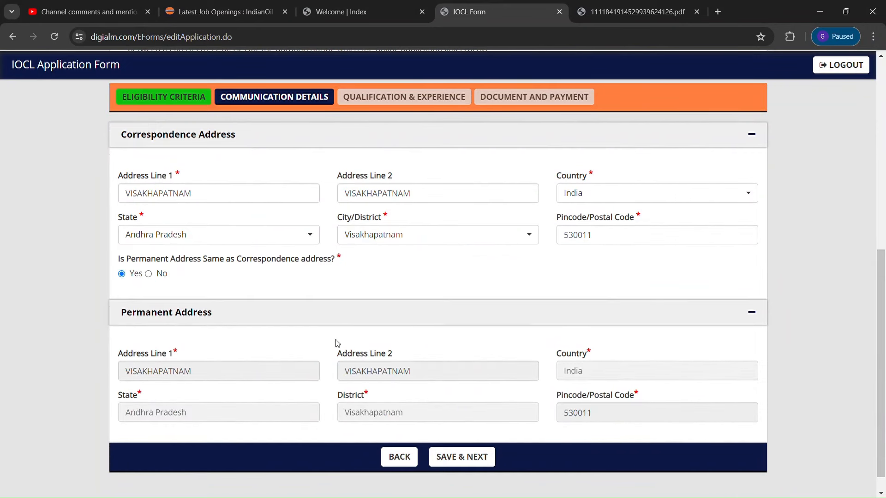
{"action": "left_click", "coordinate": [459, 457]}
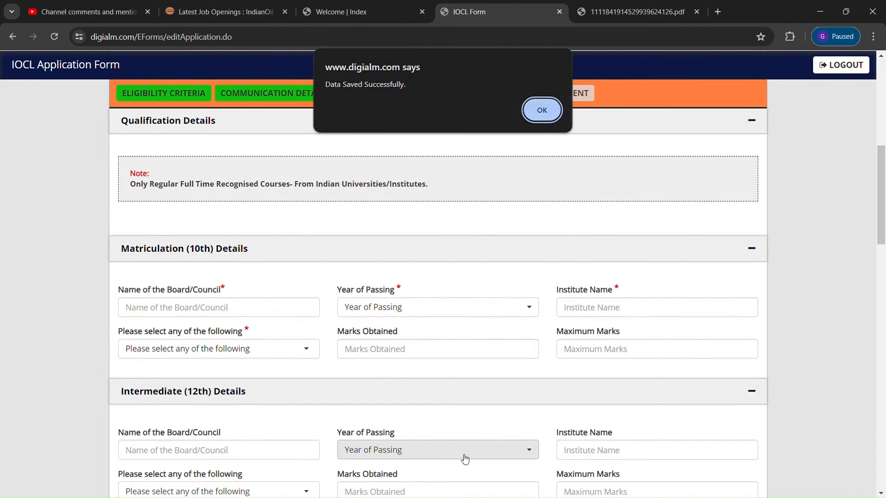
Enter the 10th board name, passing year 2010, and institute 'zph school'
{"action": "left_click", "coordinate": [540, 110]}
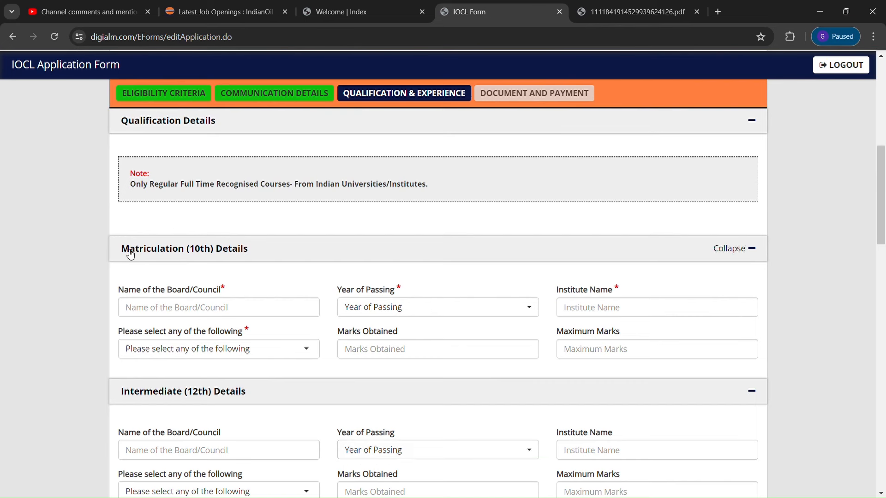
{"action": "left_click", "coordinate": [209, 313]}
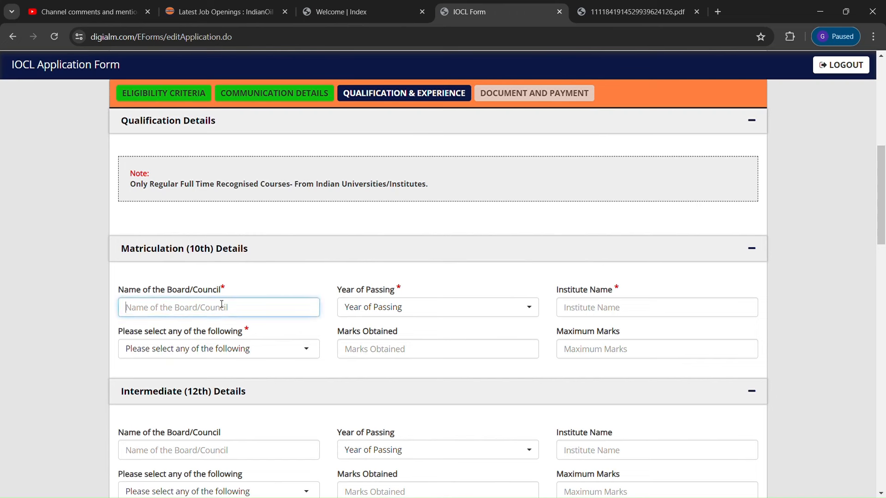
{"action": "type", "text": "s"}
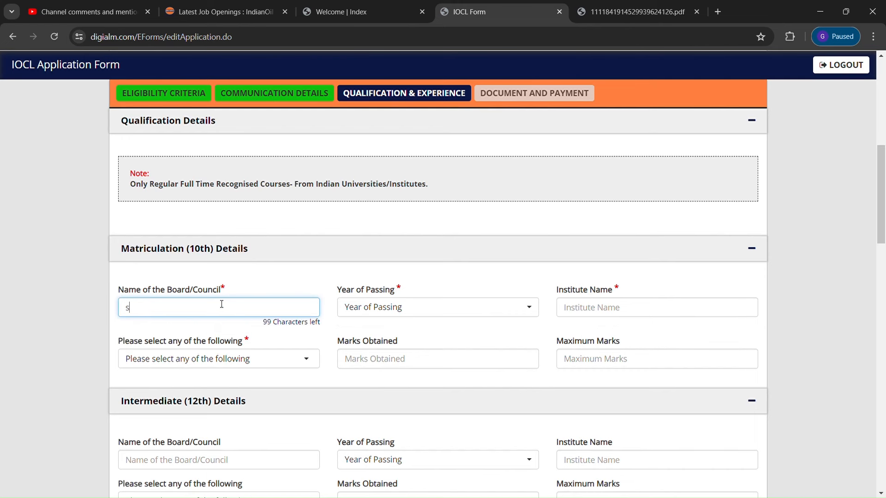
{"action": "type", "text": "cool of secondsry educat"}
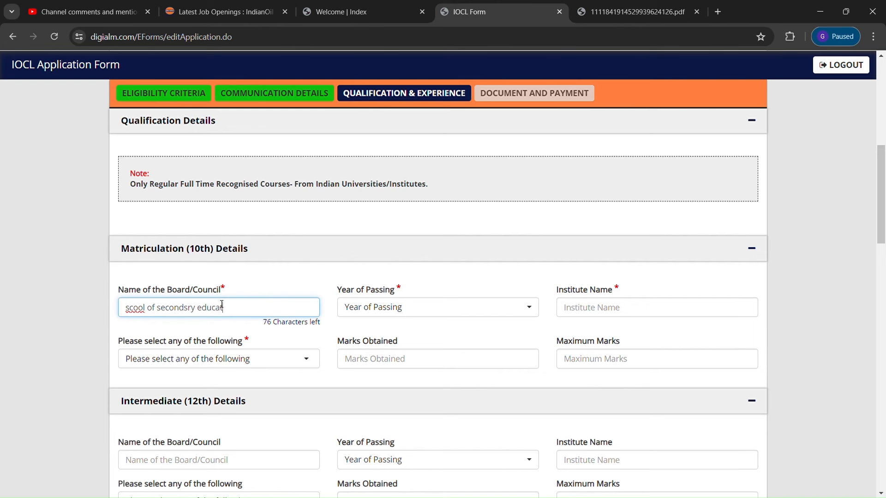
{"action": "type", "text": "ion"}
{"action": "left_click", "coordinate": [459, 307]}
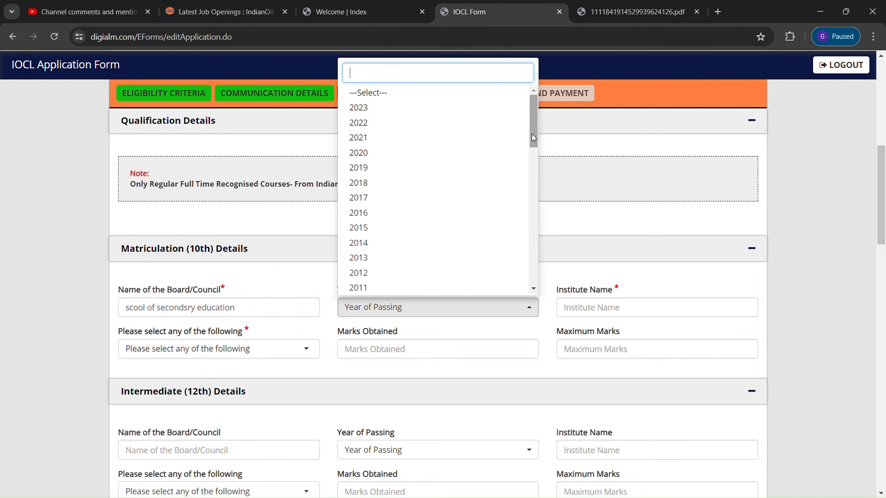
{"action": "left_click_drag", "start_coordinate": [532, 135], "coordinate": [532, 141]}
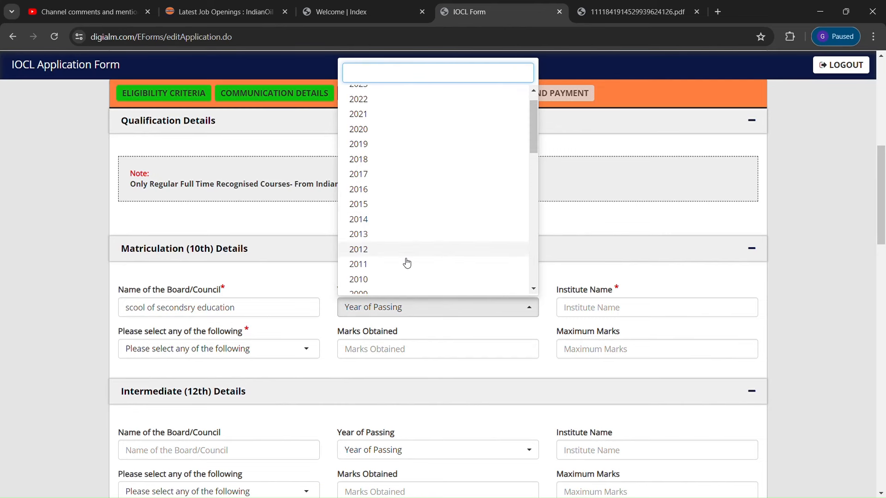
{"action": "left_click", "coordinate": [389, 280]}
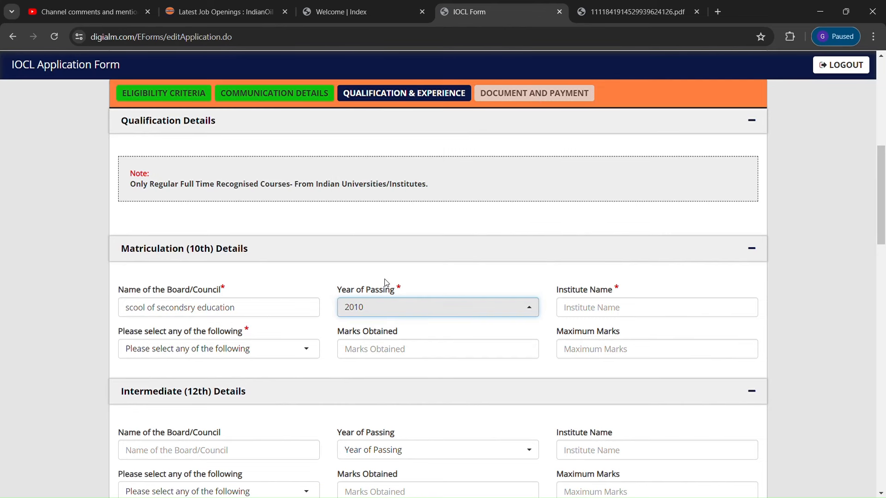
{"action": "left_click", "coordinate": [605, 315]}
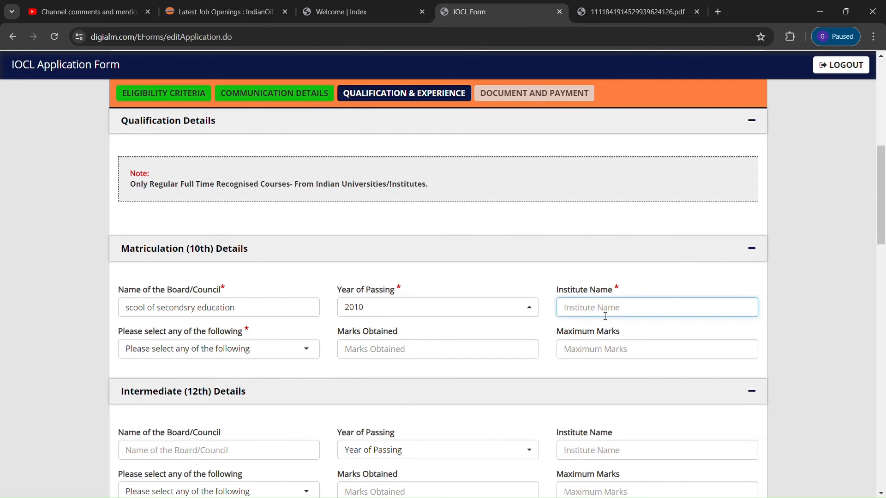
{"action": "type", "text": "zph school"}
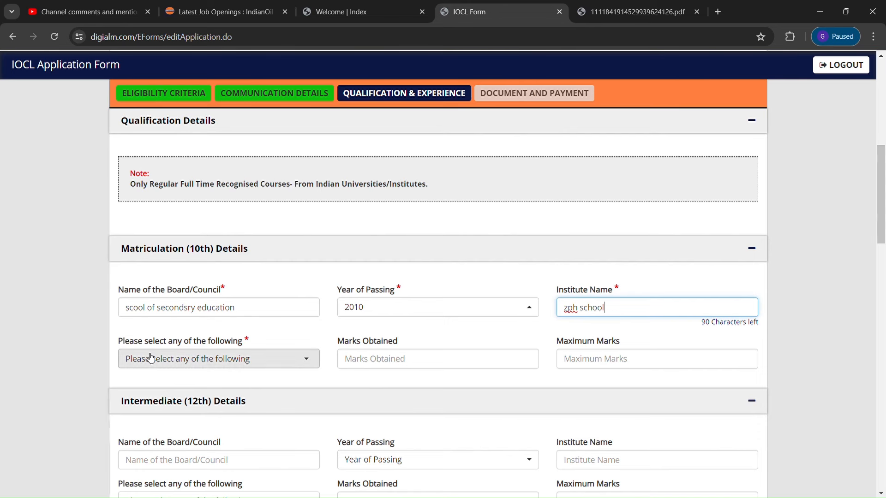
Record 10th marks as Percentage with 800 obtained out of 1000, giving 80.00%
{"action": "left_click", "coordinate": [282, 371]}
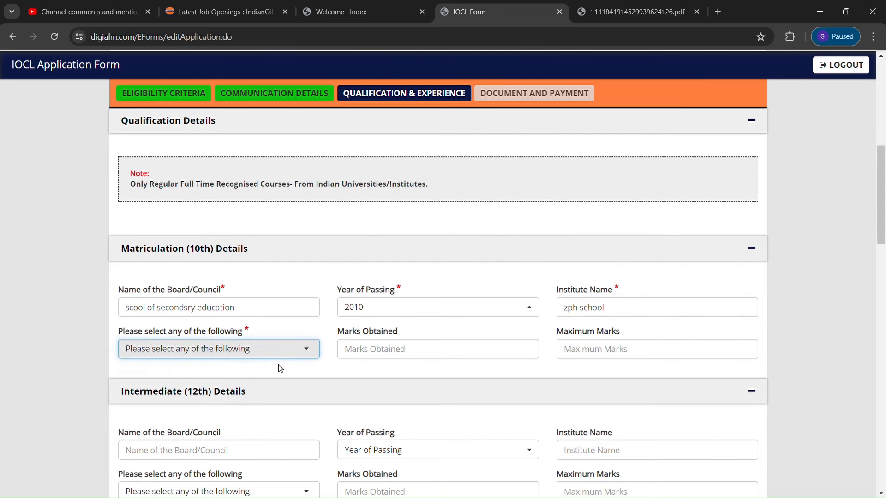
{"action": "left_click", "coordinate": [304, 353]}
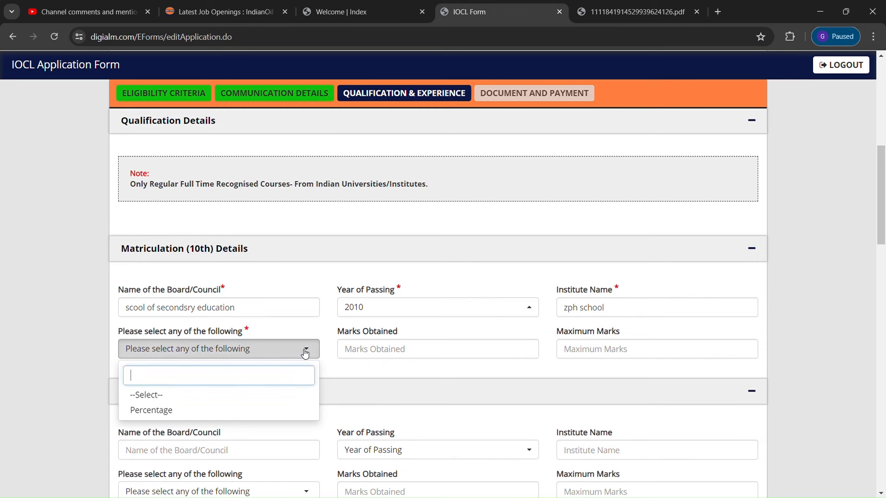
{"action": "left_click", "coordinate": [177, 412]}
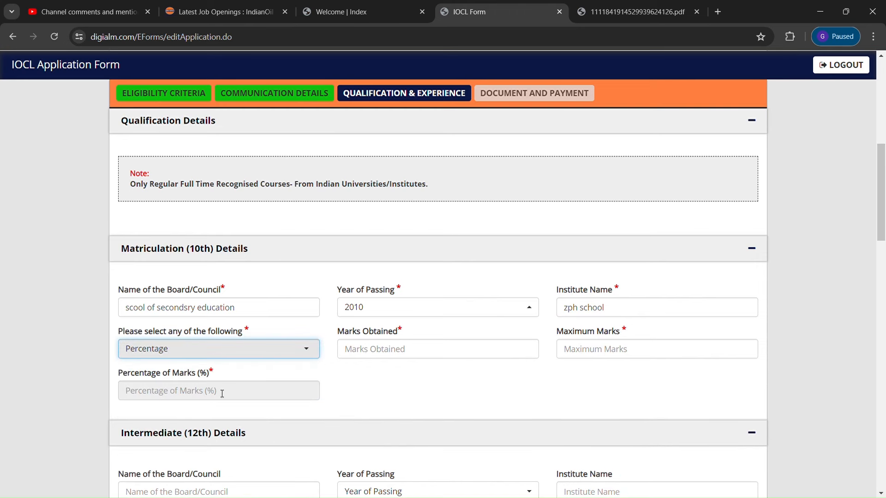
{"action": "left_click", "coordinate": [388, 356]}
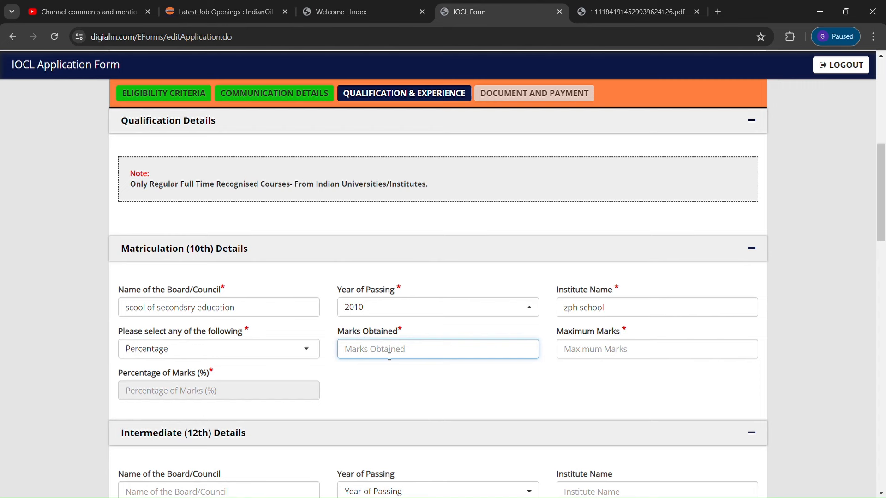
{"action": "type", "text": "800"}
{"action": "left_click", "coordinate": [615, 354]}
{"action": "type", "text": "1000"}
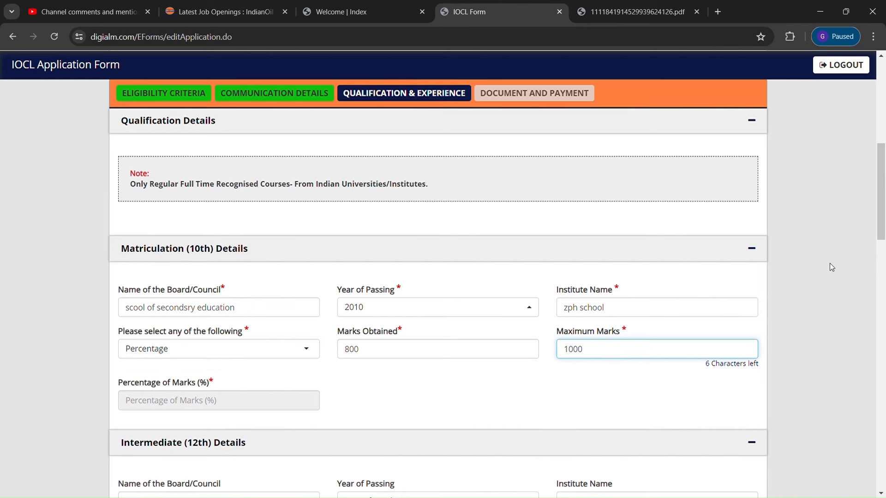
{"action": "scroll", "coordinate": [883, 251], "scroll_direction": "down", "scroll_amount": 2}
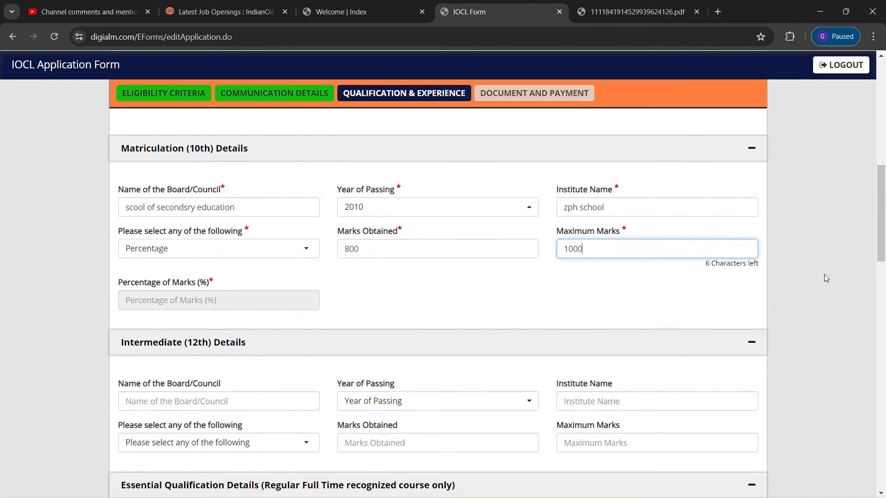
{"action": "type", "text": "0"}
{"action": "left_click", "coordinate": [703, 329]}
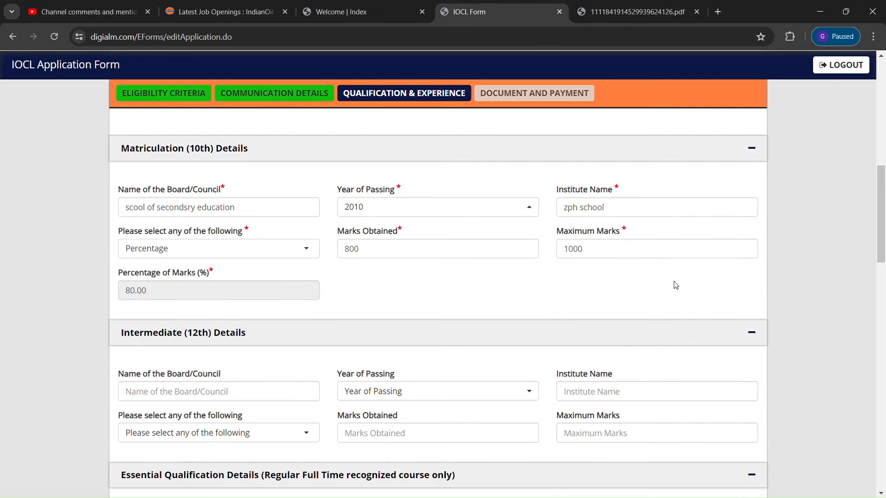
{"action": "scroll", "coordinate": [883, 251], "scroll_direction": "down", "scroll_amount": 4}
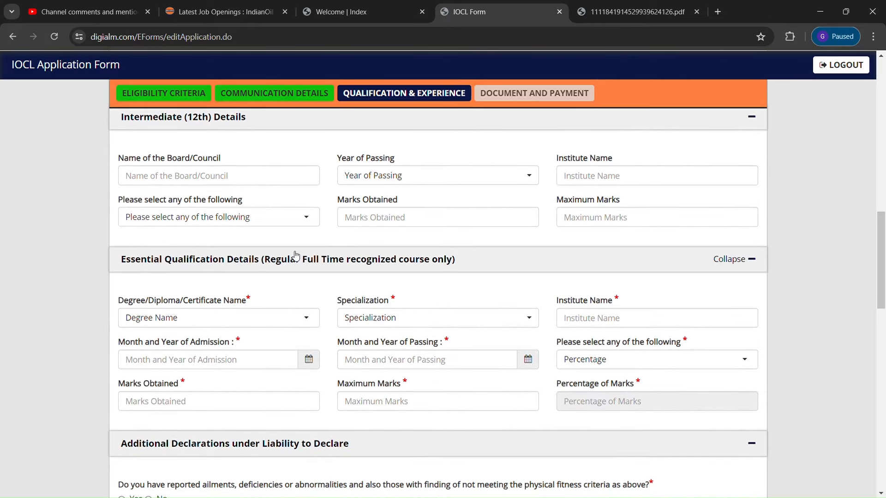
Set the qualification to 3 Years Diploma in Mechanical Engineering at institute 'polytechbnic'
{"action": "left_click", "coordinate": [298, 319]}
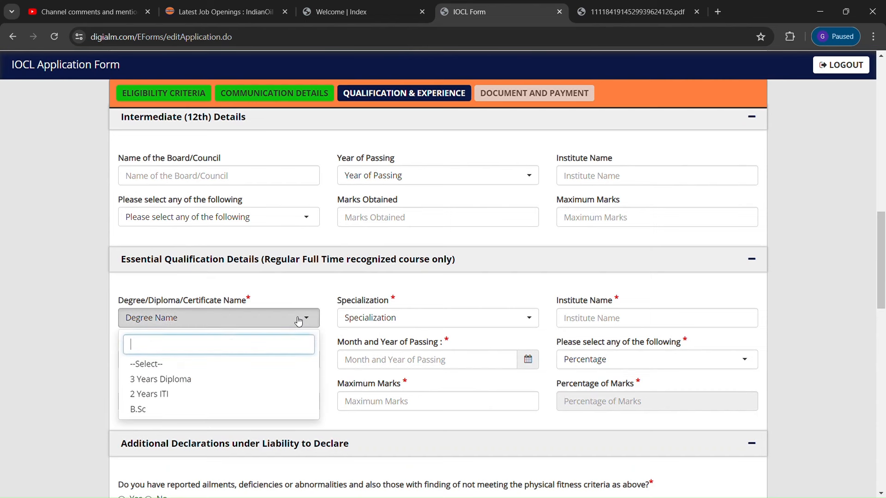
{"action": "left_click", "coordinate": [183, 382]}
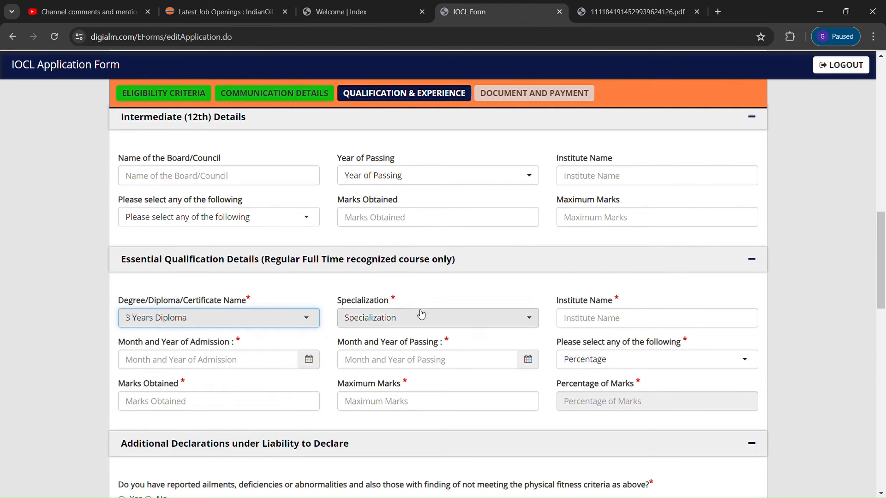
{"action": "left_click", "coordinate": [438, 319]}
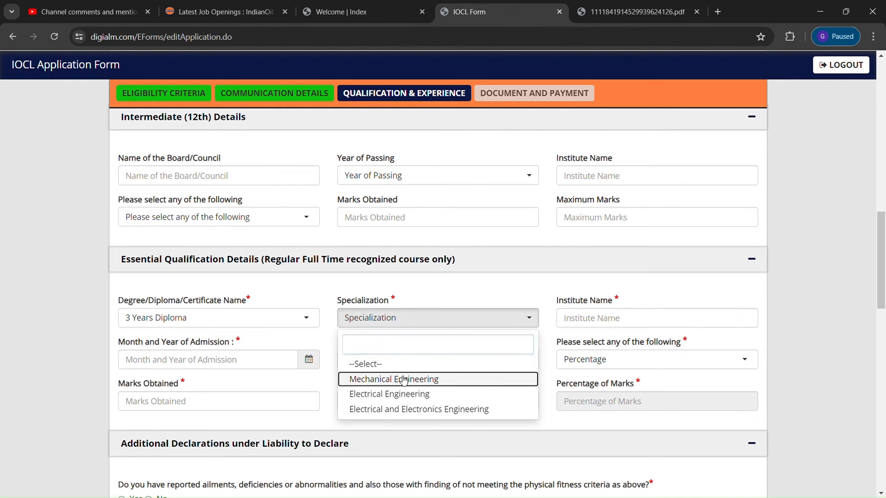
{"action": "left_click", "coordinate": [469, 379]}
{"action": "left_click", "coordinate": [614, 325]}
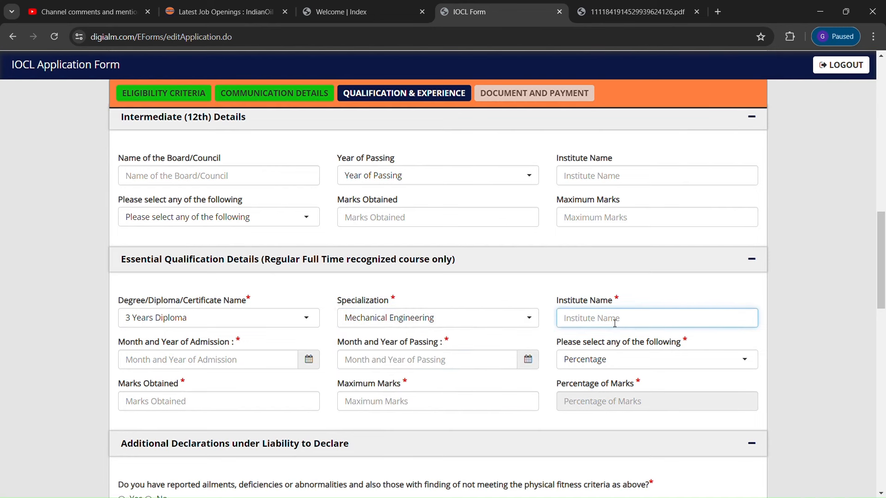
{"action": "type", "text": "polyte"}
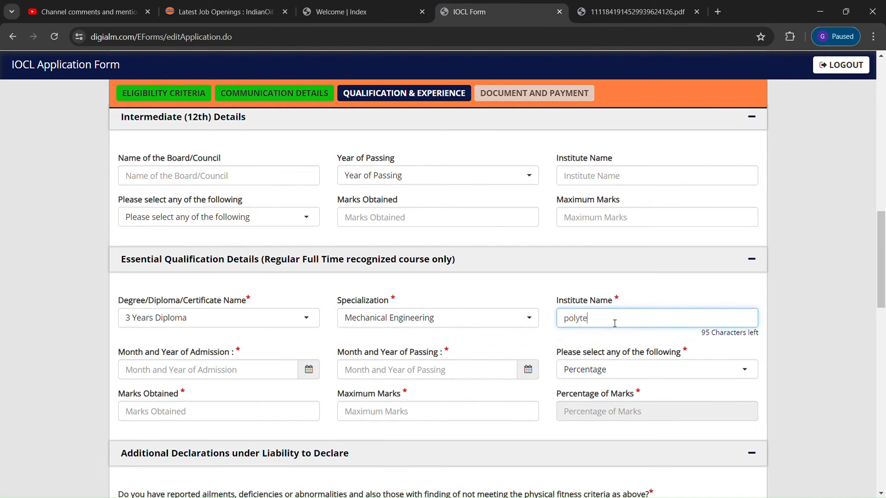
{"action": "type", "text": "chb"}
{"action": "type", "text": "nic"}
{"action": "left_click", "coordinate": [313, 378]}
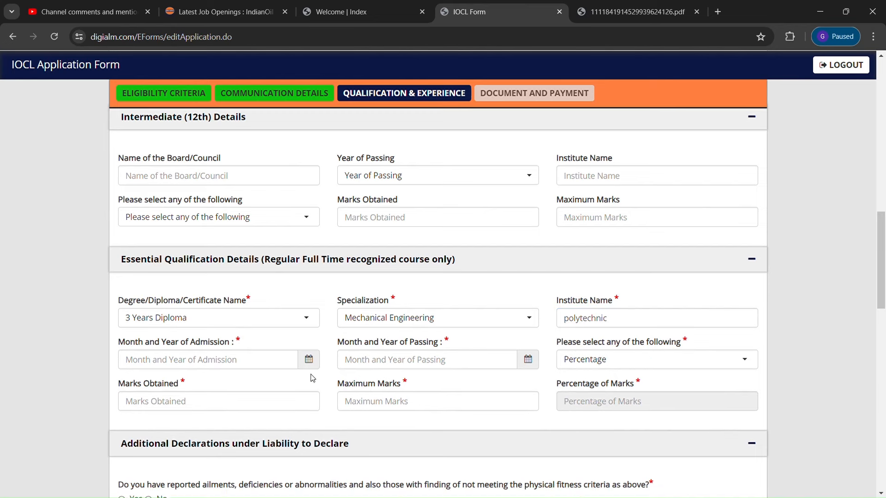
Set the diploma admission date to 06/2010 and passing date to 06/2013
{"action": "left_click", "coordinate": [309, 361]}
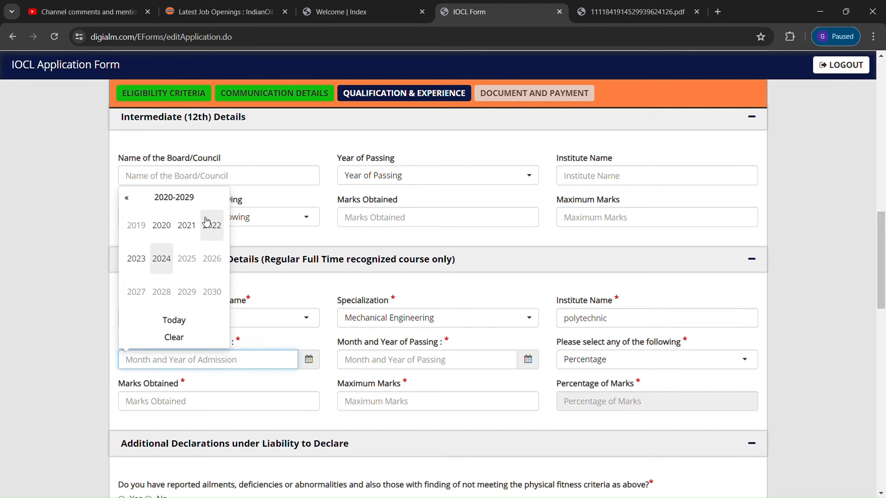
{"action": "left_click", "coordinate": [127, 203]}
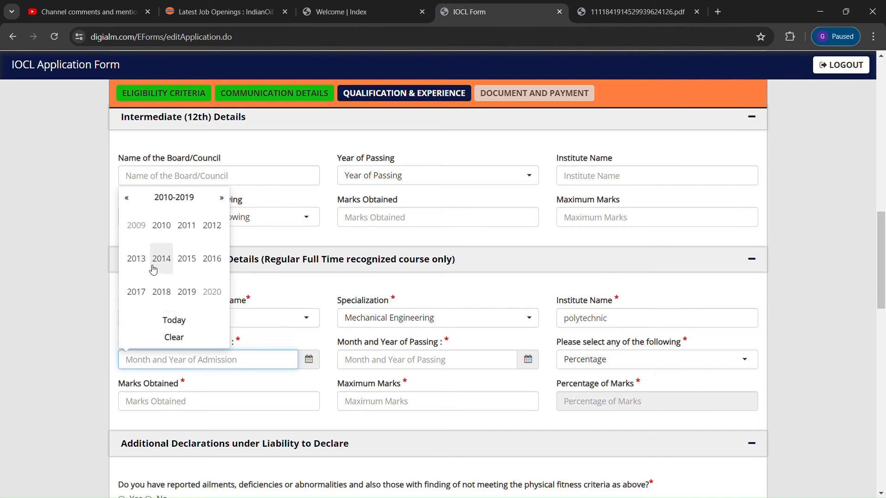
{"action": "left_click", "coordinate": [171, 235]}
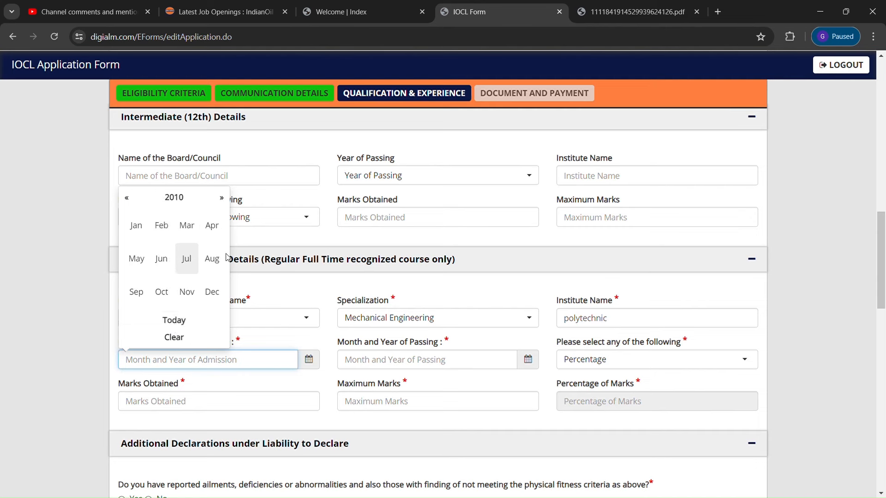
{"action": "left_click", "coordinate": [163, 264]}
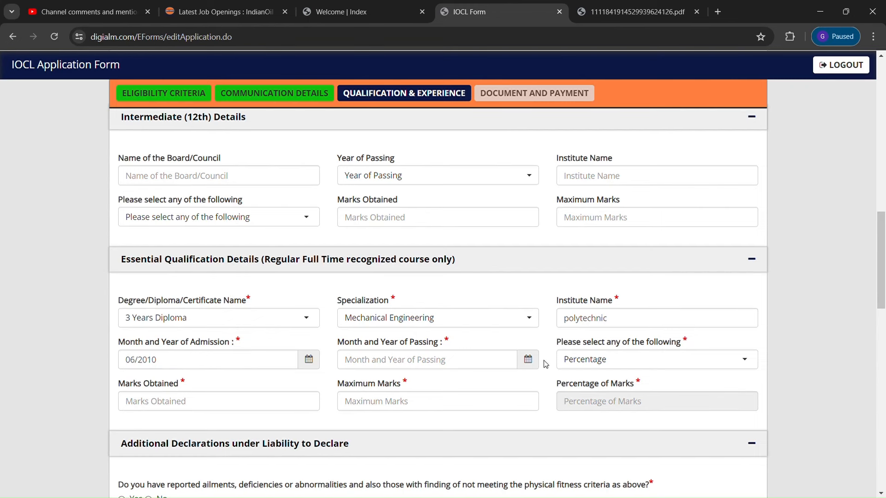
{"action": "left_click", "coordinate": [528, 362]}
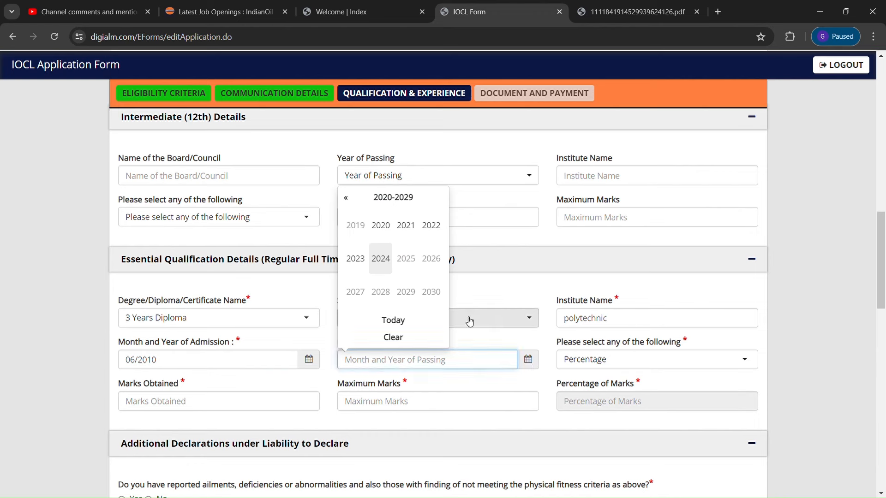
{"action": "left_click", "coordinate": [345, 199]}
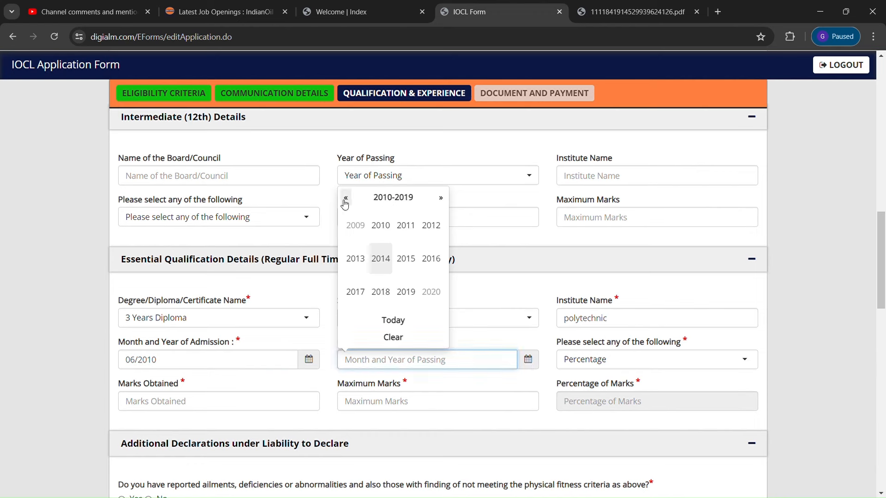
{"action": "left_click", "coordinate": [355, 268]}
{"action": "left_click", "coordinate": [379, 267]}
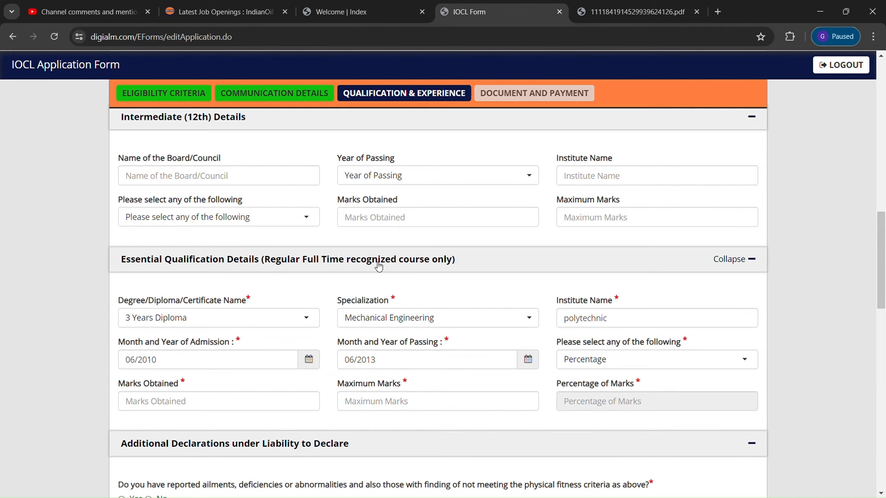
Keep marks type as Percentage and enter 950 obtained out of 1000
{"action": "left_click", "coordinate": [745, 358]}
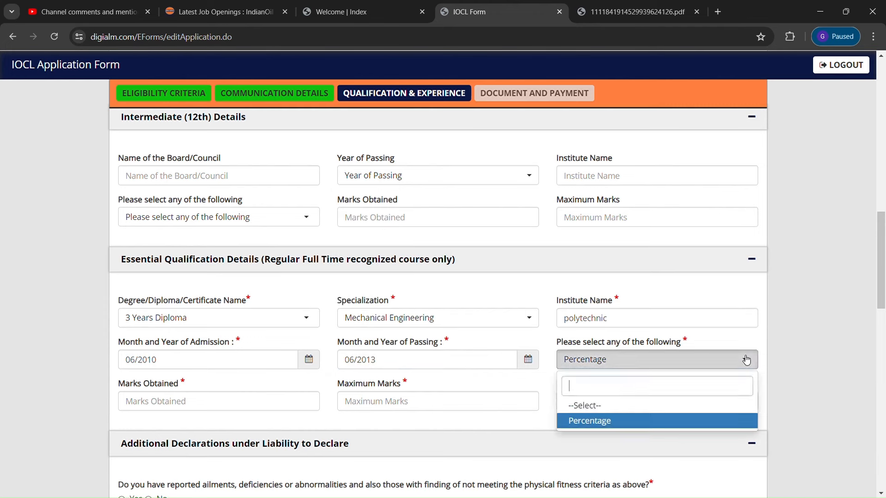
{"action": "left_click", "coordinate": [625, 420]}
{"action": "left_click", "coordinate": [158, 404]}
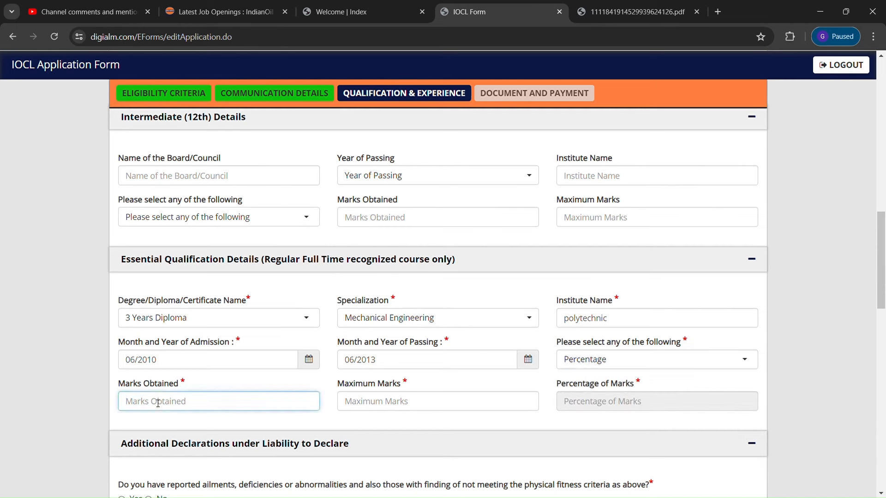
{"action": "type", "text": "950"}
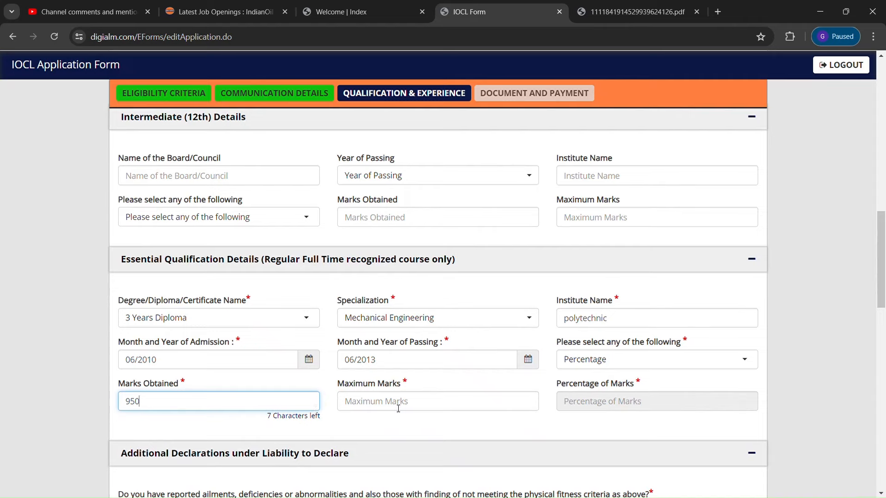
{"action": "left_click", "coordinate": [398, 409]}
{"action": "type", "text": "1000"}
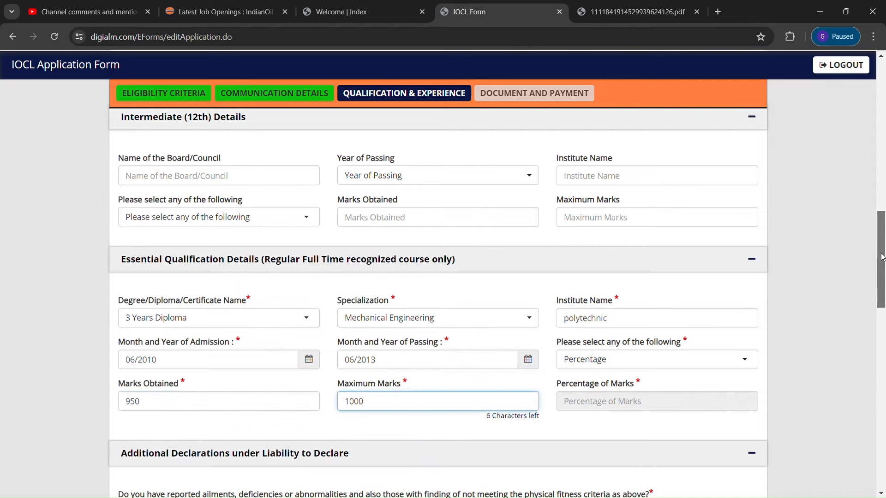
{"action": "scroll", "coordinate": [882, 257], "scroll_direction": "down", "scroll_amount": 5}
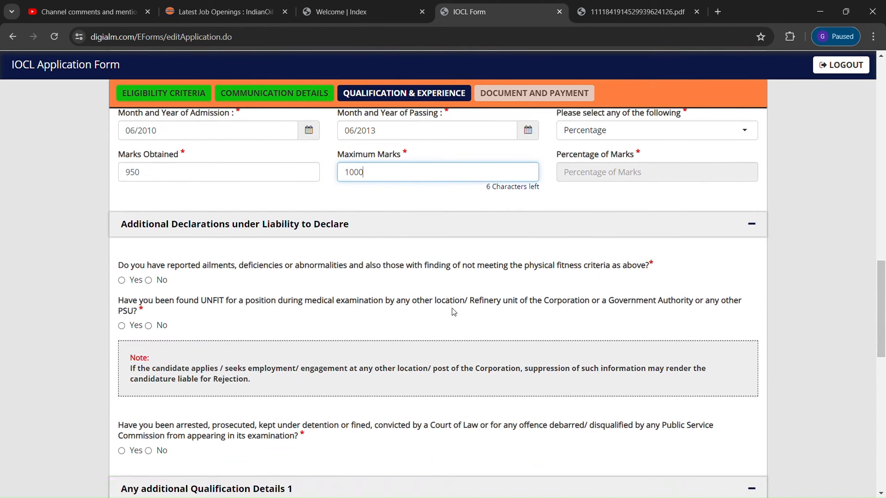
Get the 95.00 percentage, answer No to the declaration questions, and collapse Additional Qualification Details 1
{"action": "left_click", "coordinate": [417, 206]}
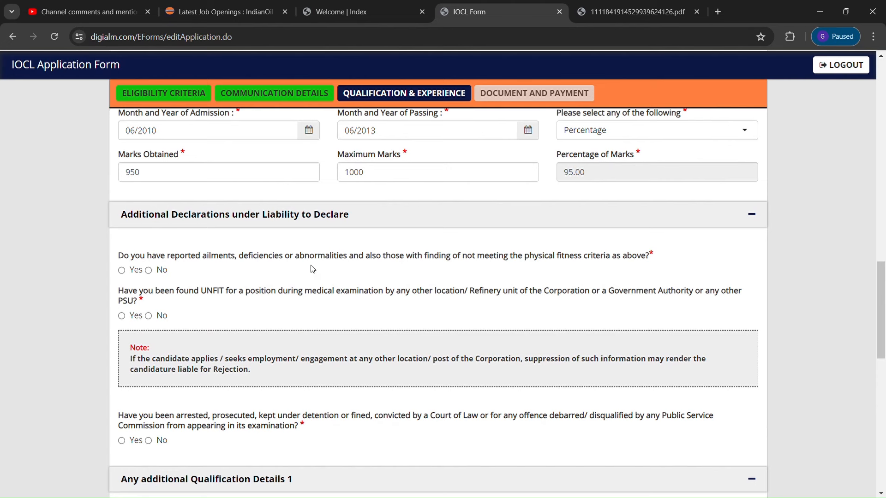
{"action": "left_click", "coordinate": [148, 271]}
{"action": "left_click", "coordinate": [148, 316]}
{"action": "left_click_drag", "start_coordinate": [880, 301], "coordinate": [880, 326]}
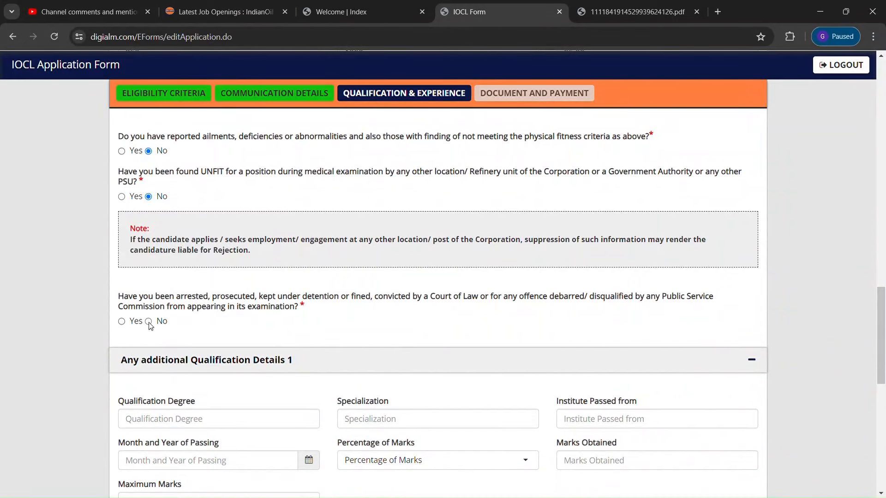
{"action": "left_click_drag", "start_coordinate": [881, 307], "coordinate": [884, 353]}
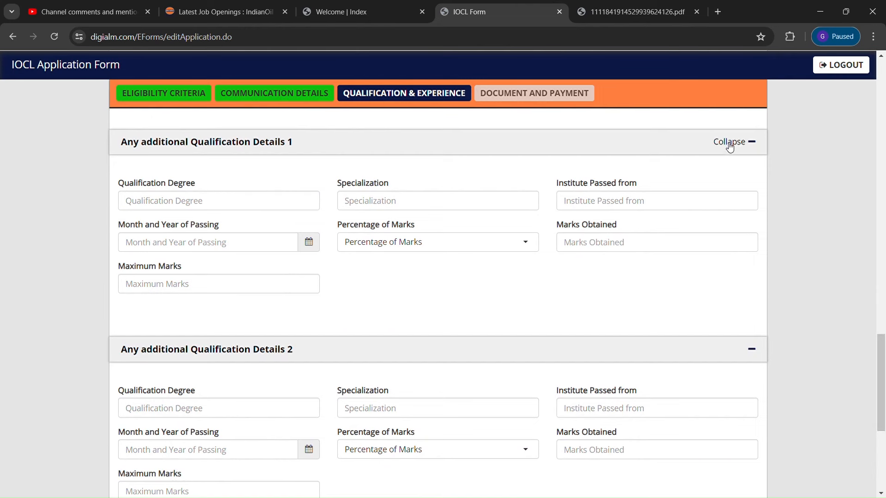
{"action": "left_click", "coordinate": [753, 144]}
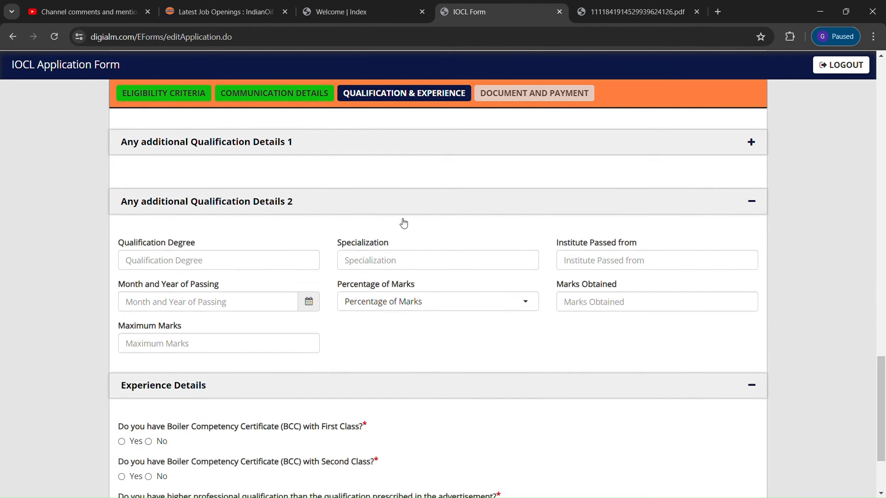
Answer Yes for BCC First Class and No for higher qualification, then save the experience section
{"action": "left_click", "coordinate": [753, 203]}
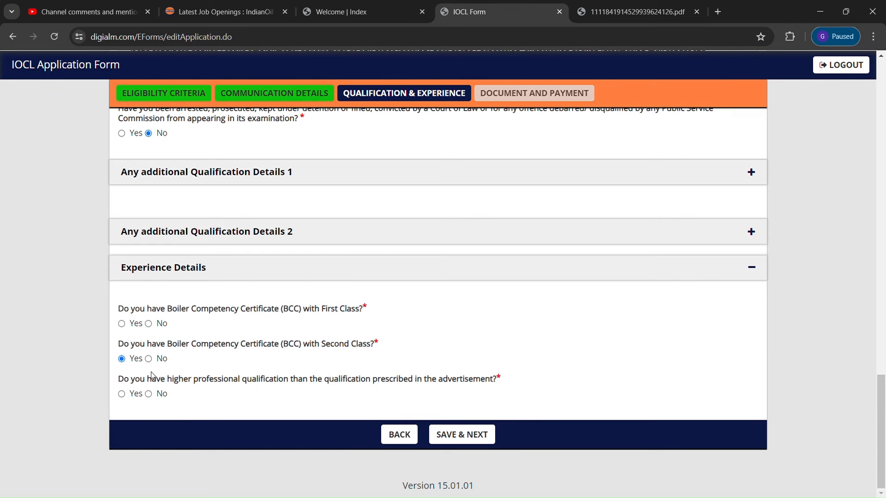
{"action": "left_click", "coordinate": [457, 433]}
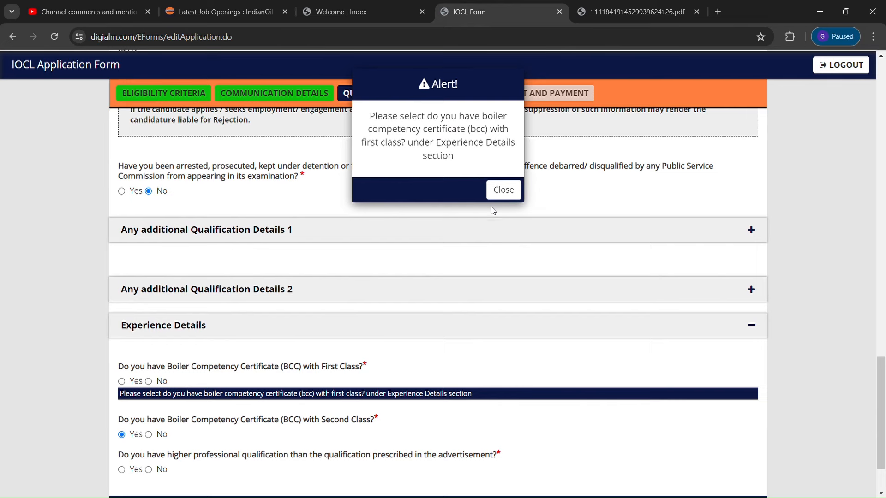
{"action": "left_click", "coordinate": [503, 189]}
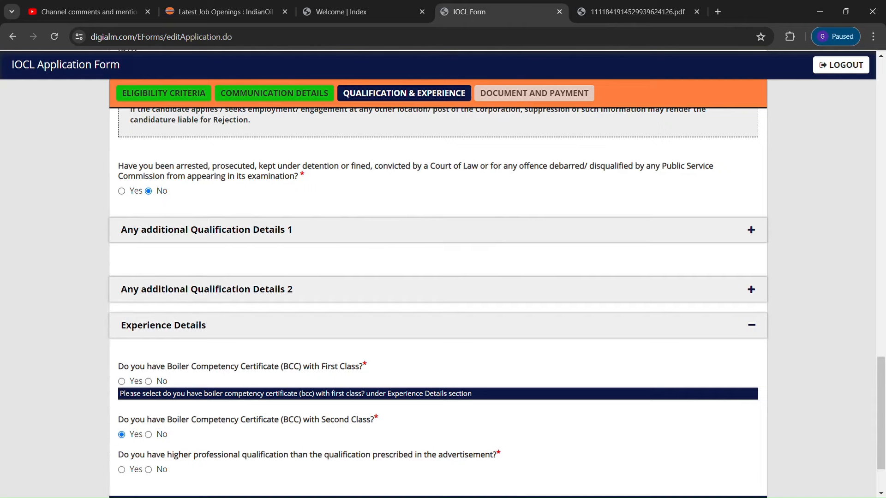
{"action": "left_click", "coordinate": [122, 382]}
{"action": "scroll", "coordinate": [840, 364], "scroll_direction": "down", "scroll_amount": 2}
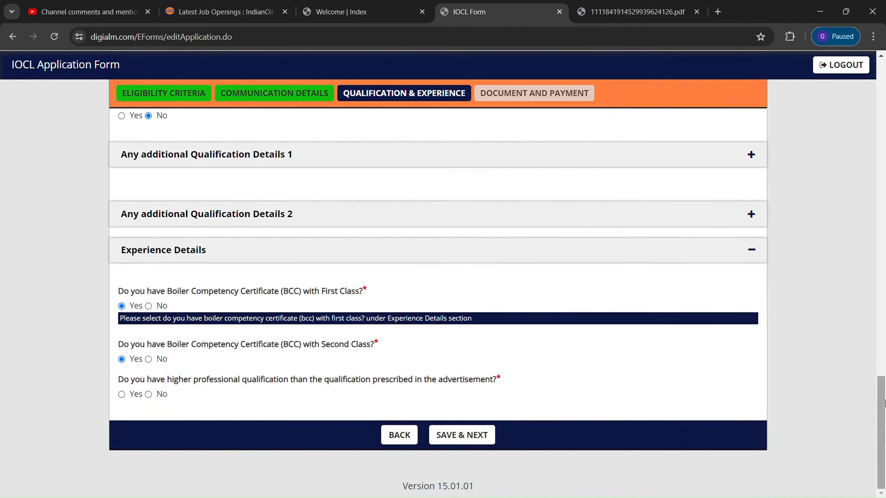
{"action": "left_click", "coordinate": [481, 436]}
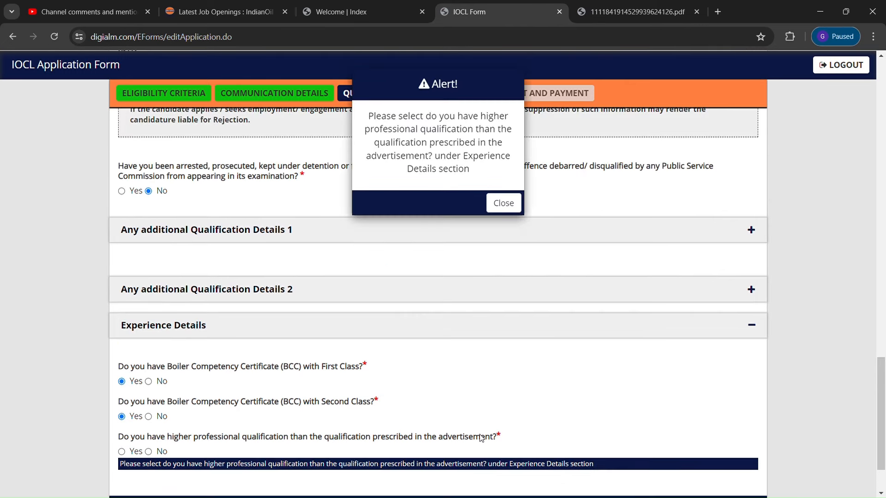
{"action": "left_click", "coordinate": [509, 204]}
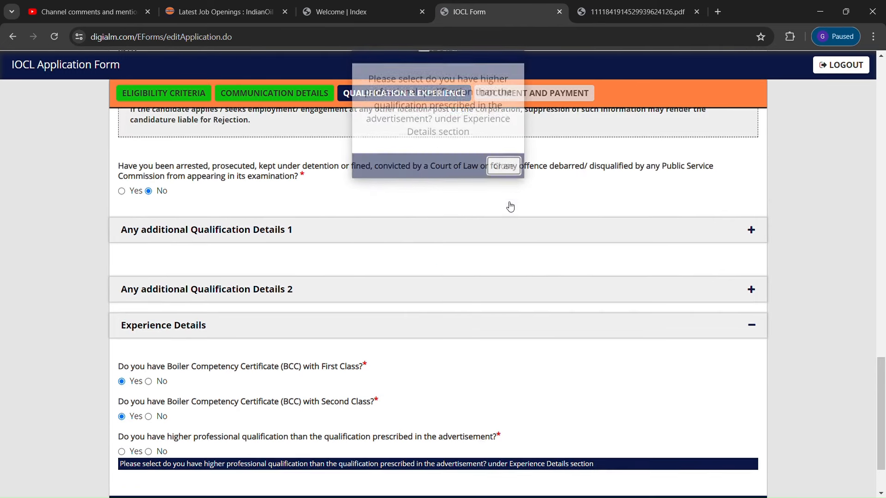
{"action": "left_click", "coordinate": [148, 452]}
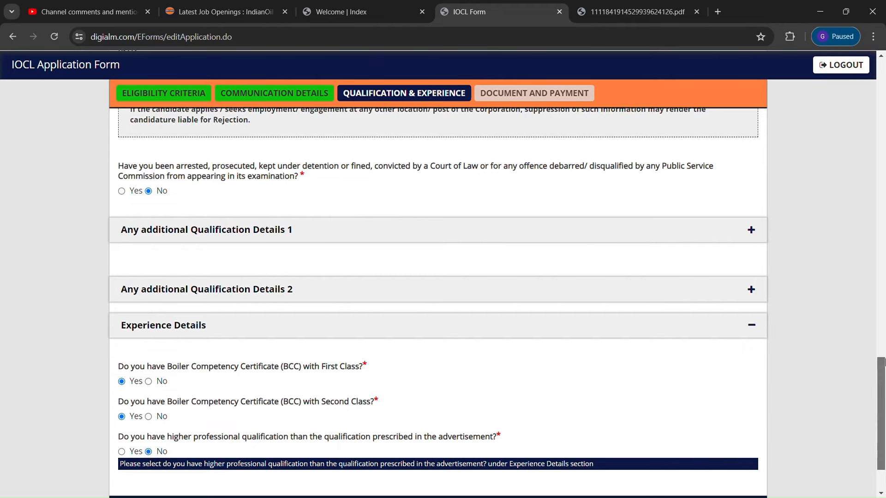
{"action": "scroll", "coordinate": [883, 411], "scroll_direction": "down", "scroll_amount": 2}
{"action": "left_click", "coordinate": [471, 435]}
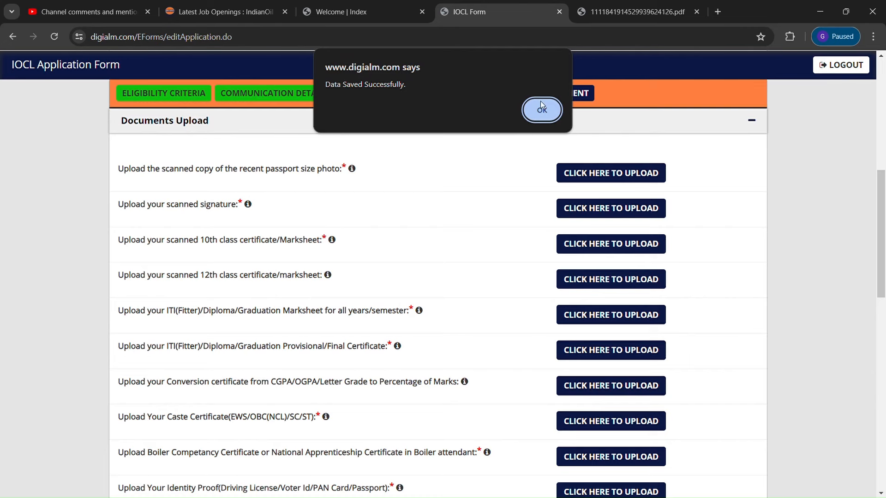
Acknowledge the Data Saved message and begin uploading the passport-size photo
{"action": "left_click", "coordinate": [539, 112]}
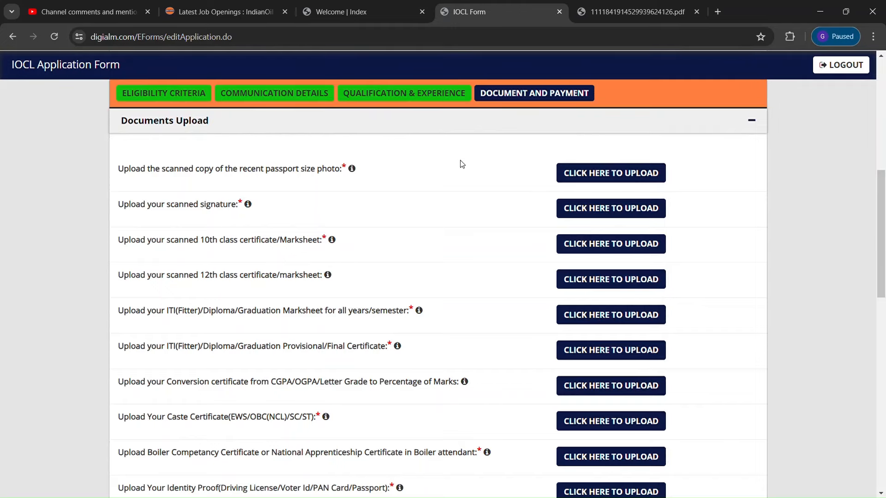
{"action": "left_click", "coordinate": [575, 174]}
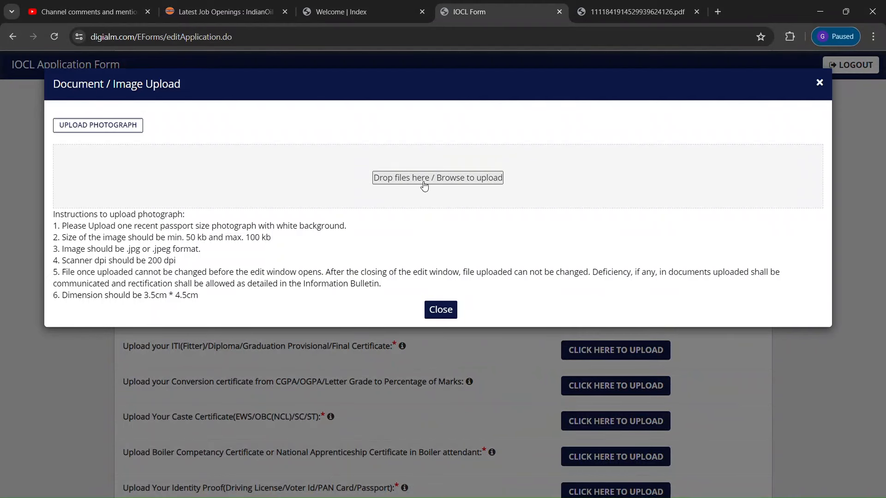
Upload NEW PHOTO.jpg as the passport-size photo after an oversized first file fails
{"action": "left_click", "coordinate": [424, 186]}
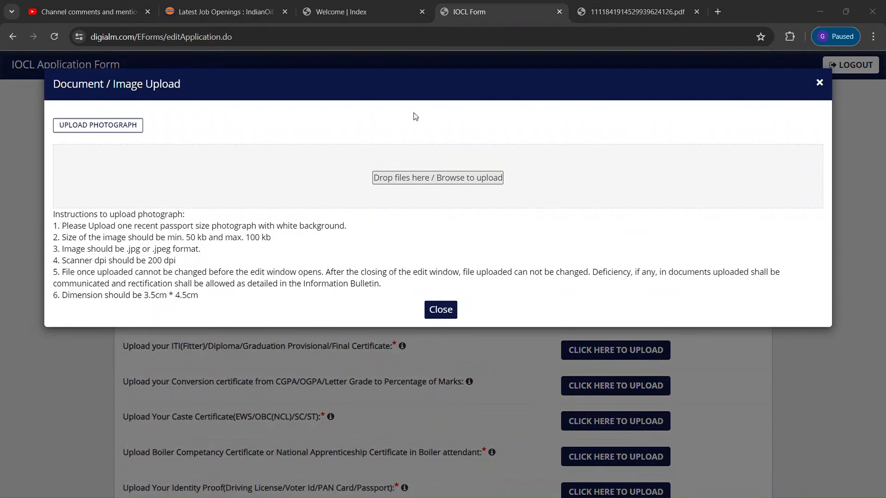
{"action": "left_click", "coordinate": [507, 265]}
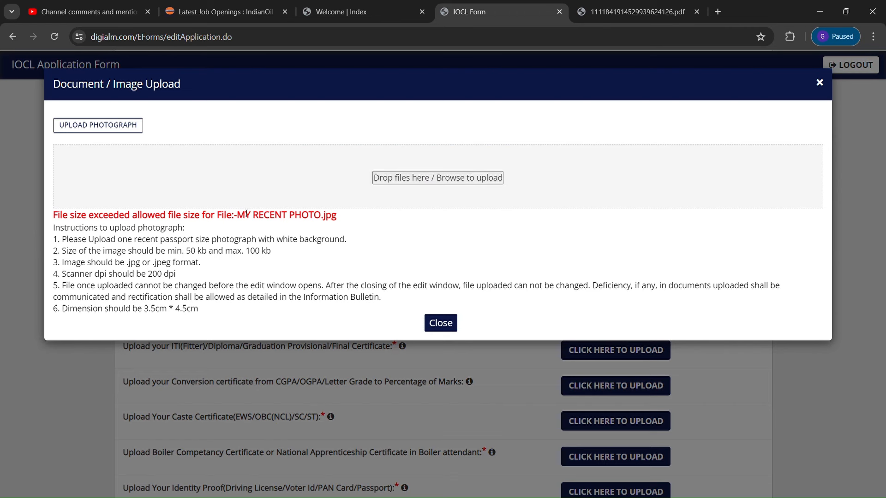
{"action": "left_click", "coordinate": [452, 180]}
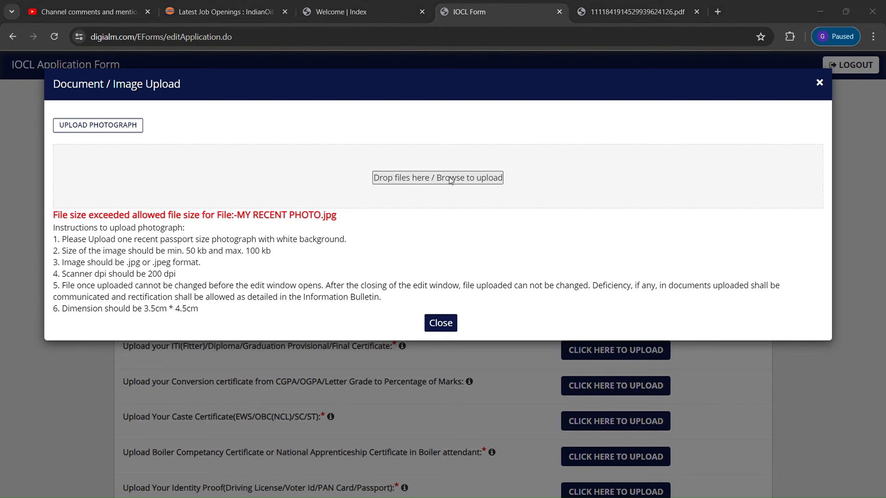
{"action": "left_click", "coordinate": [504, 254]}
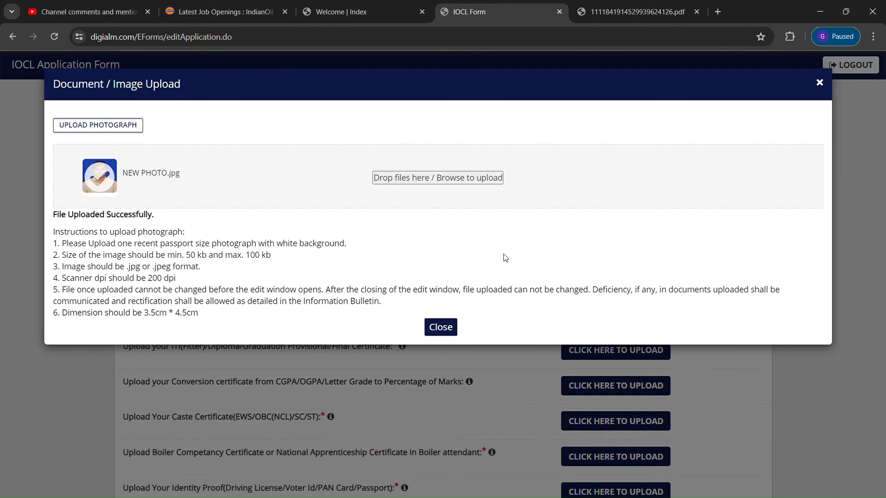
{"action": "left_click", "coordinate": [440, 328]}
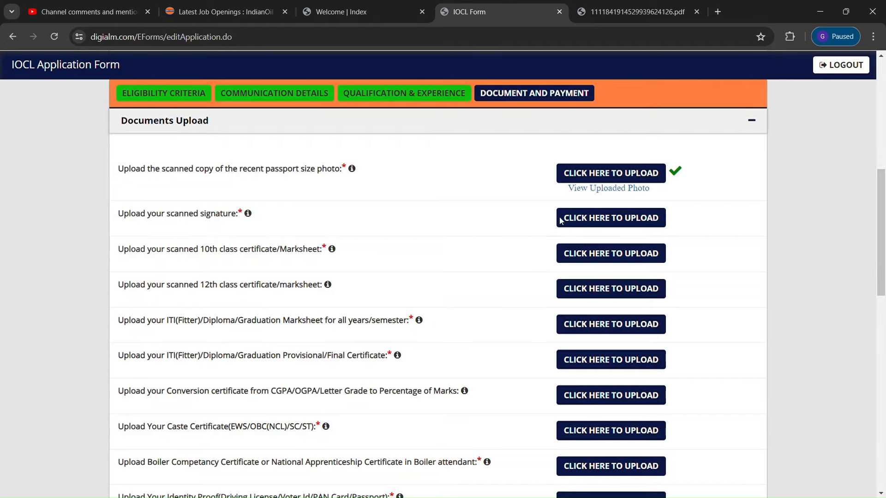
Upload the scanned signature image, then begin the 10th class certificate upload
{"action": "left_click", "coordinate": [597, 217]}
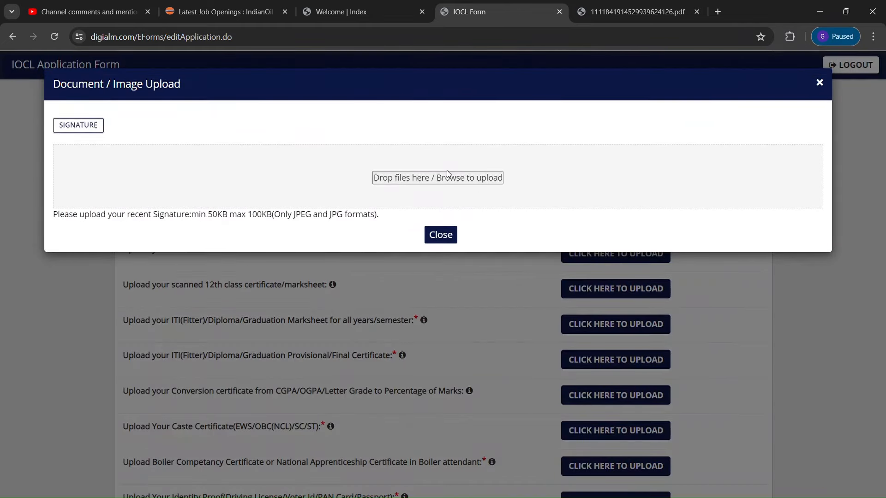
{"action": "left_click", "coordinate": [441, 180]}
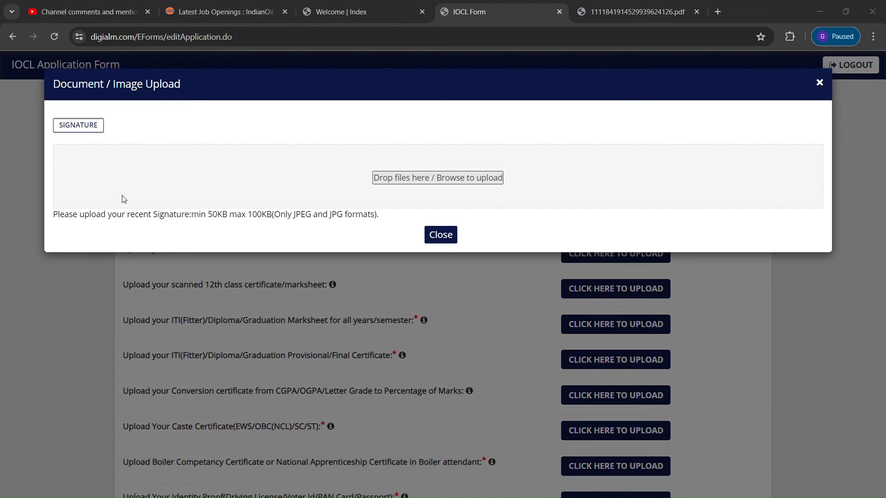
{"action": "left_click", "coordinate": [499, 258]}
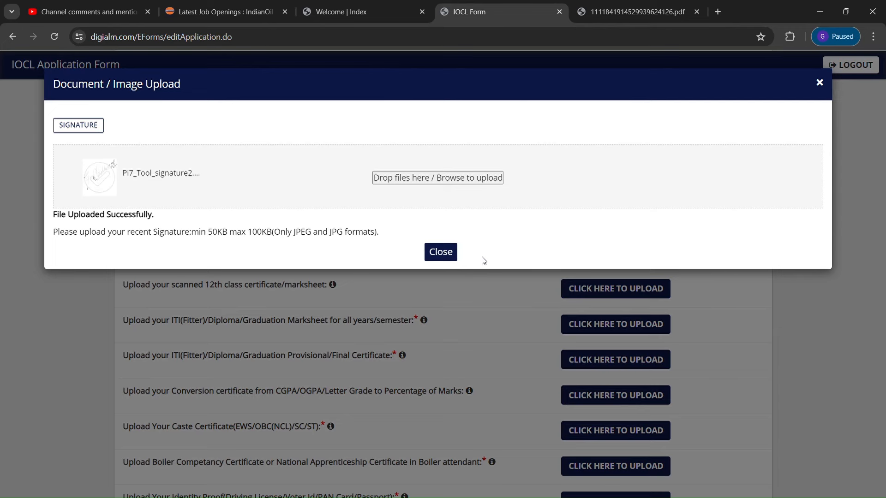
{"action": "left_click", "coordinate": [449, 255]}
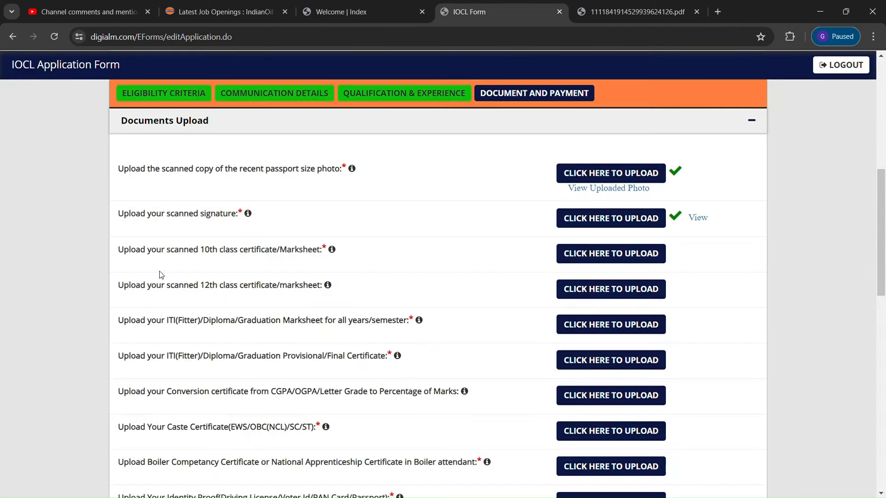
{"action": "left_click", "coordinate": [620, 254]}
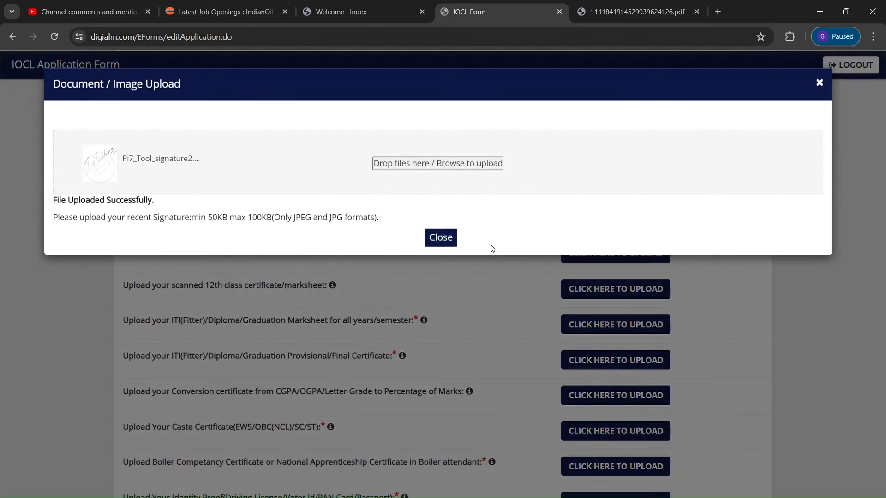
Upload obc.jpg as the 10th class certificate
{"action": "left_click", "coordinate": [426, 183]}
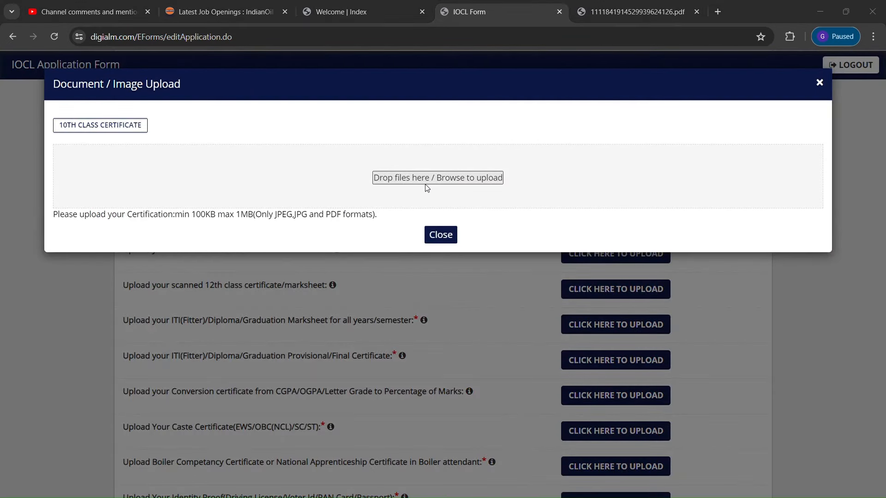
{"action": "left_click", "coordinate": [505, 261]}
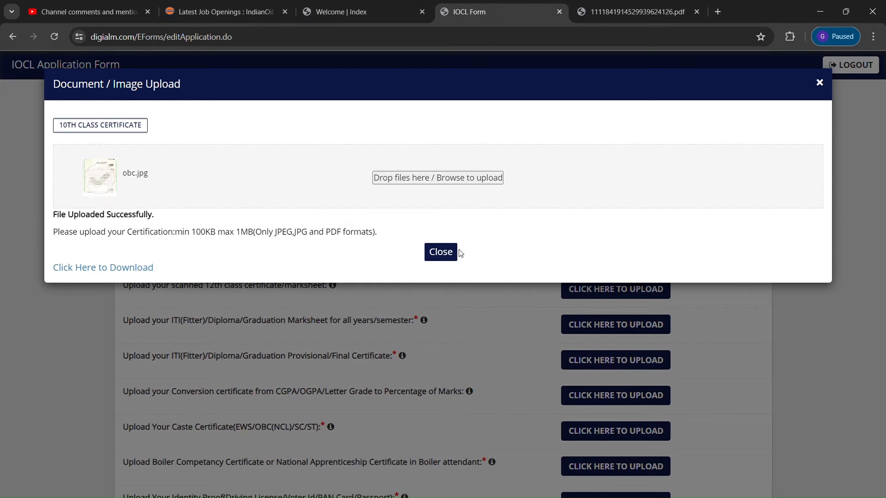
{"action": "left_click", "coordinate": [440, 251]}
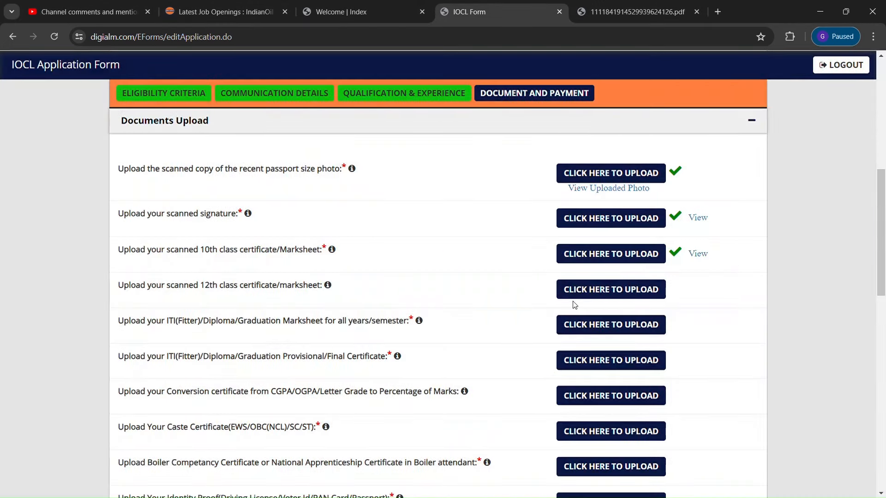
Upload obc.jpg as the ITI/Diploma/Graduation marksheet
{"action": "left_click", "coordinate": [632, 295]}
{"action": "left_click", "coordinate": [614, 325]}
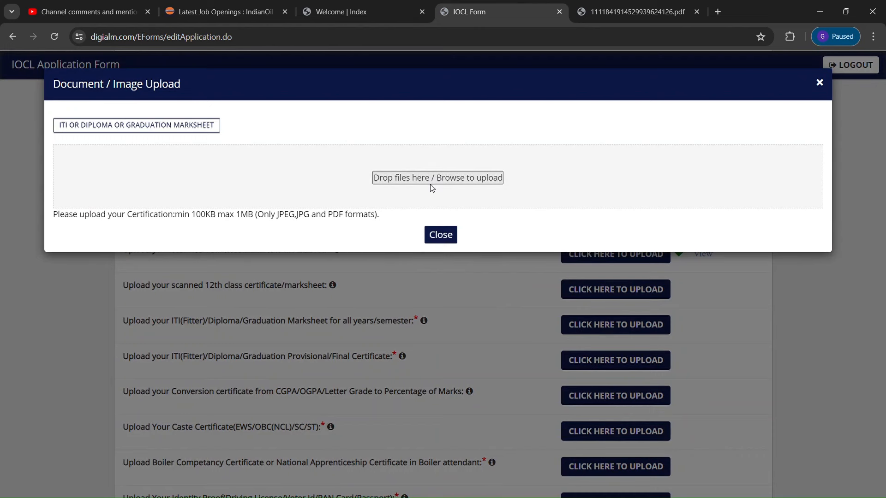
{"action": "left_click", "coordinate": [430, 185]}
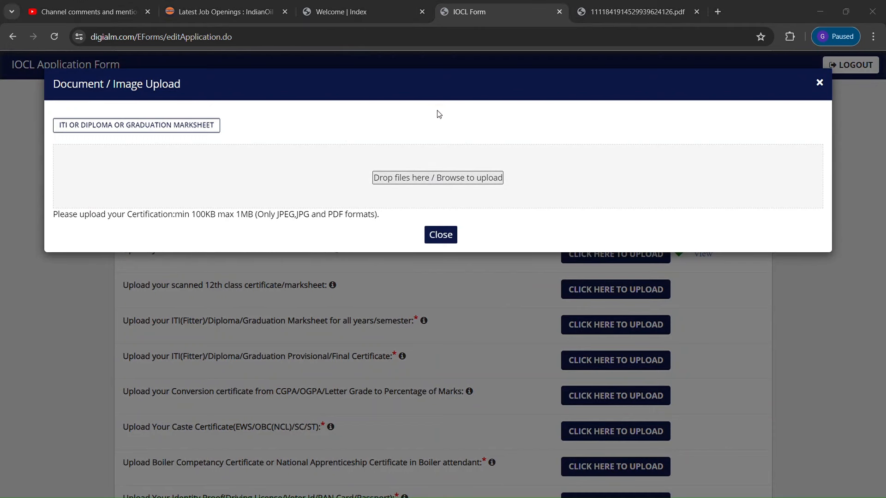
{"action": "left_click", "coordinate": [511, 258]}
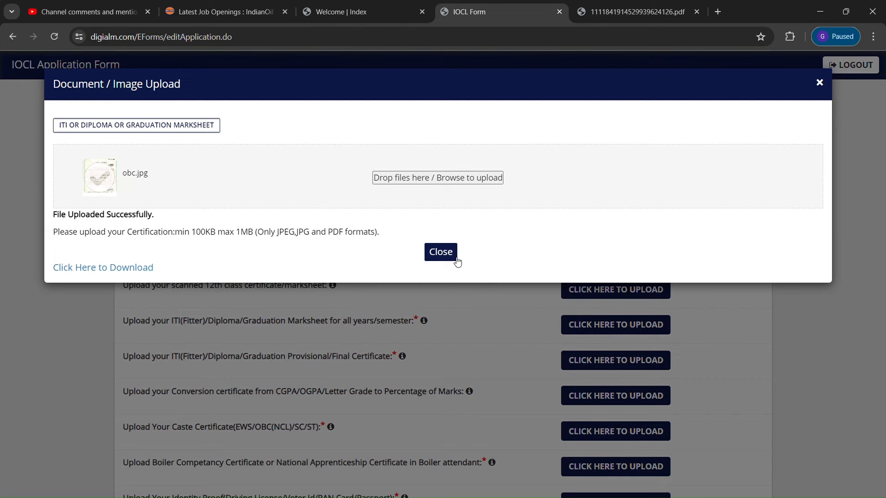
{"action": "left_click", "coordinate": [456, 258]}
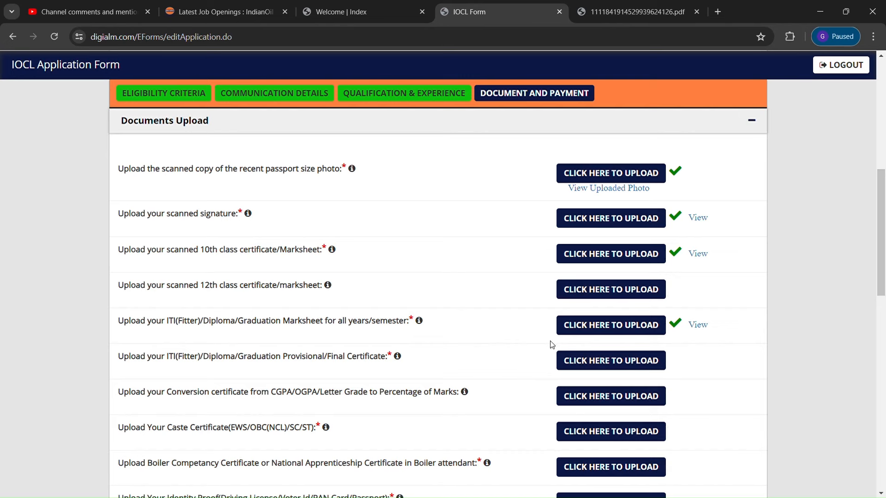
Upload obc.jpg as the provisional/final certificate and the Caste Certificate
{"action": "left_click", "coordinate": [593, 360]}
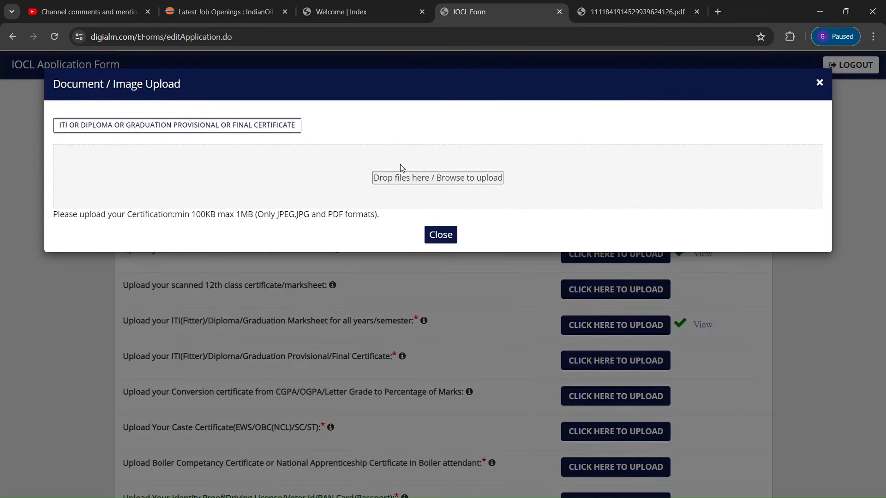
{"action": "left_click", "coordinate": [401, 178]}
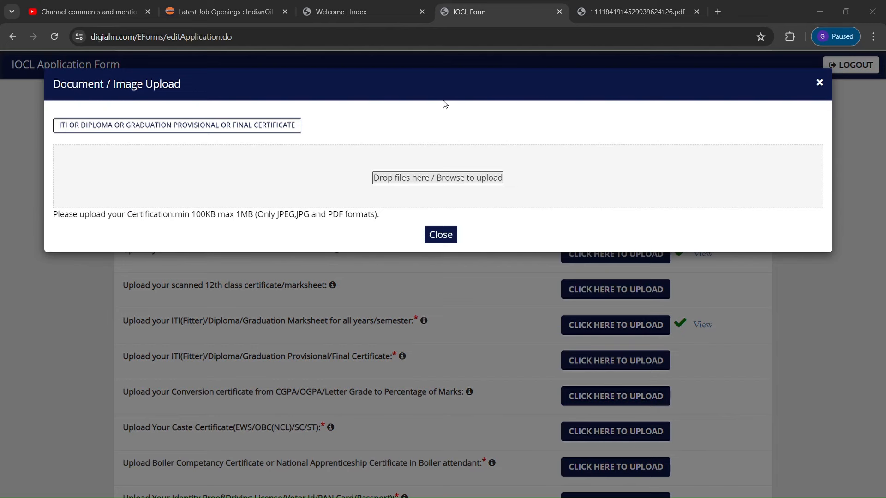
{"action": "left_click", "coordinate": [502, 257]}
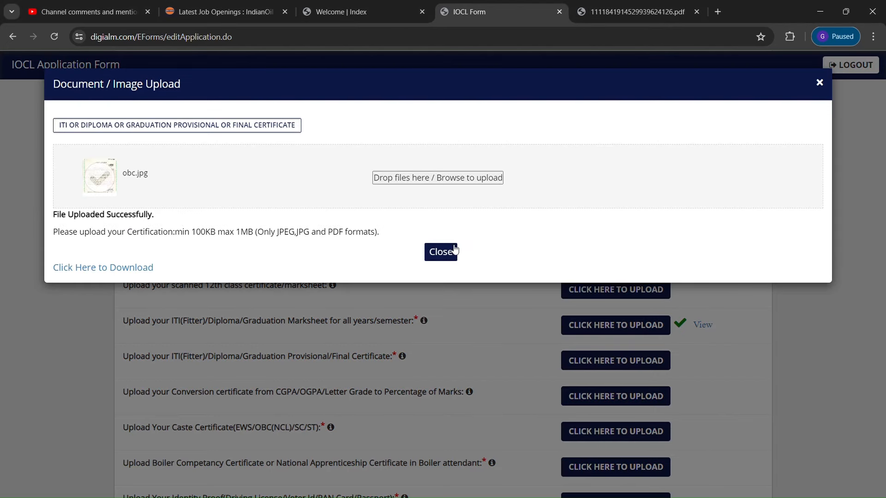
{"action": "left_click", "coordinate": [448, 253]}
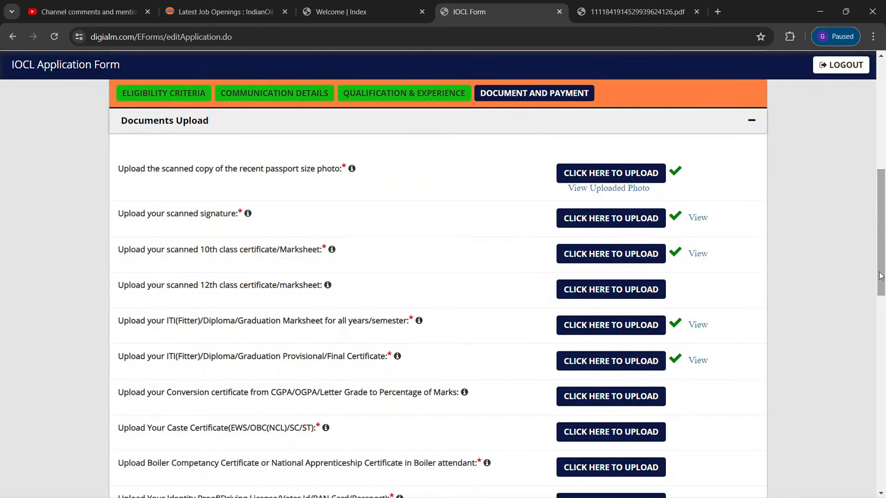
{"action": "scroll", "coordinate": [600, 323], "scroll_direction": "down", "scroll_amount": 3}
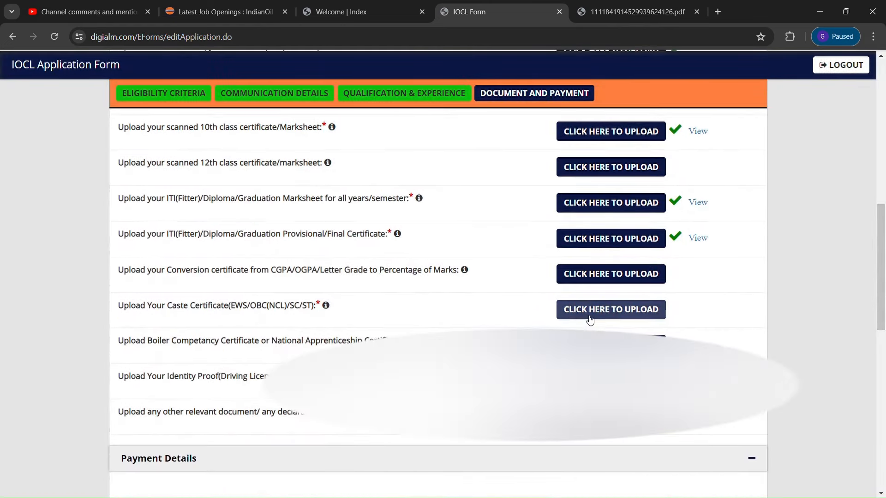
{"action": "left_click", "coordinate": [591, 317]}
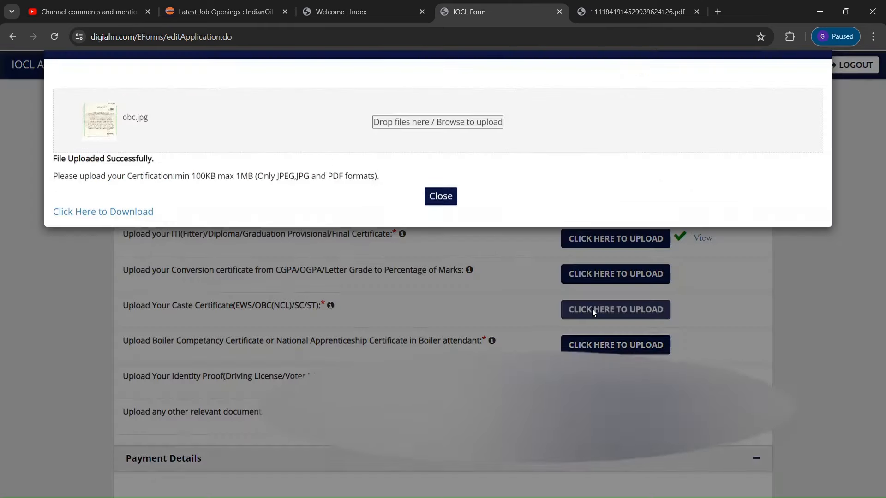
{"action": "left_click", "coordinate": [434, 187]}
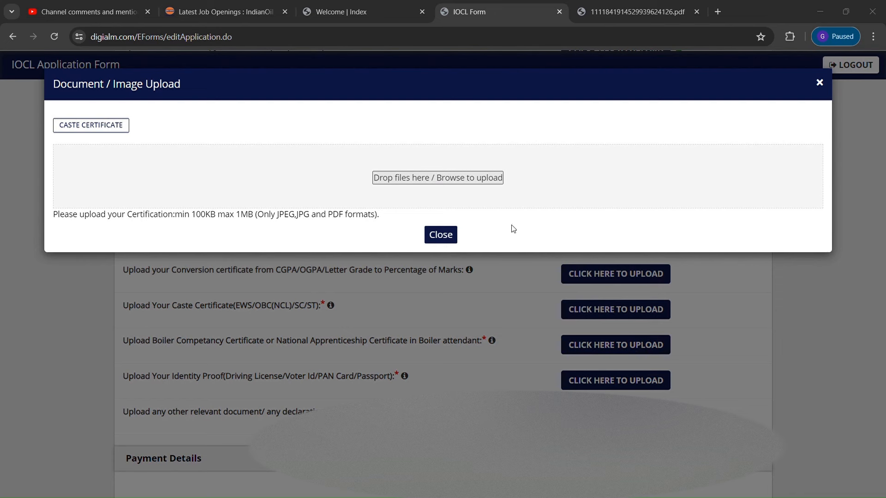
{"action": "left_click", "coordinate": [492, 259]}
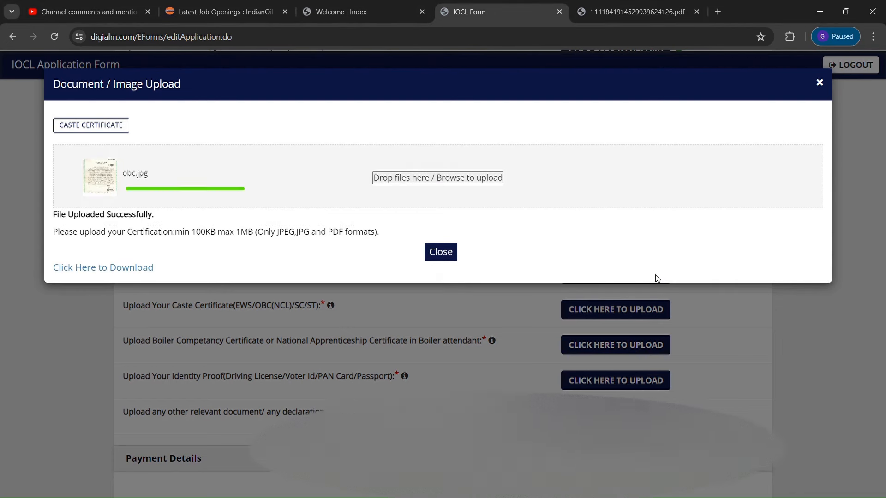
{"action": "left_click", "coordinate": [442, 258]}
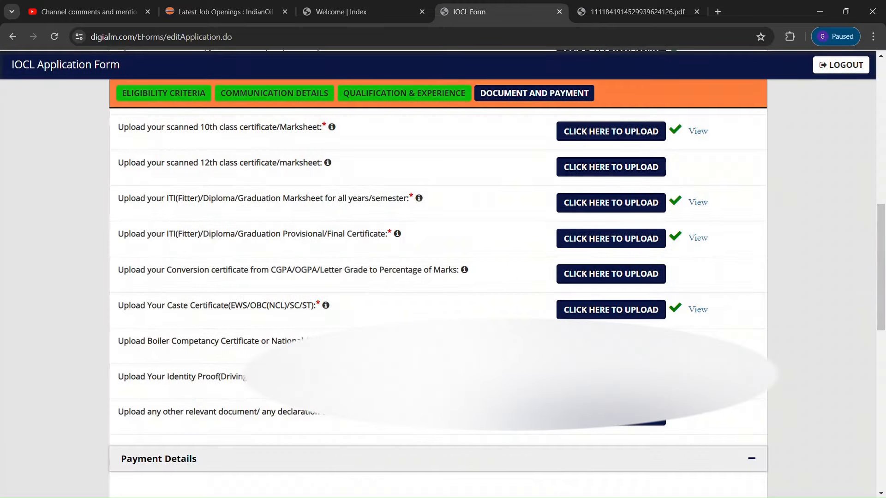
Upload obc.jpg as the Boiler Competency certificate and the Identity Proof document
{"action": "left_click", "coordinate": [611, 346]}
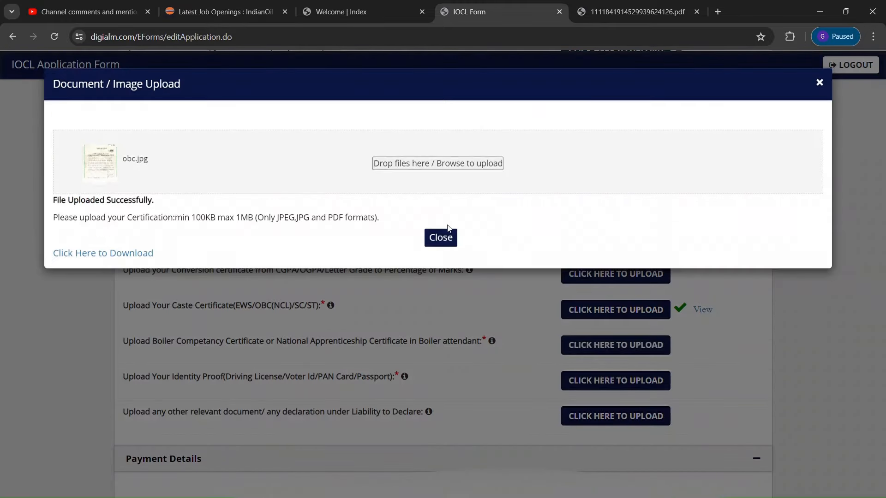
{"action": "left_click", "coordinate": [420, 180]}
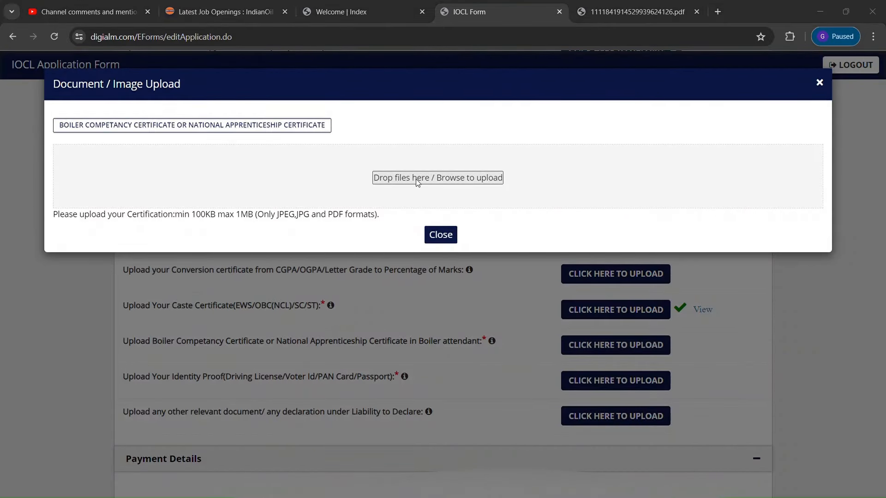
{"action": "left_click", "coordinate": [506, 256]}
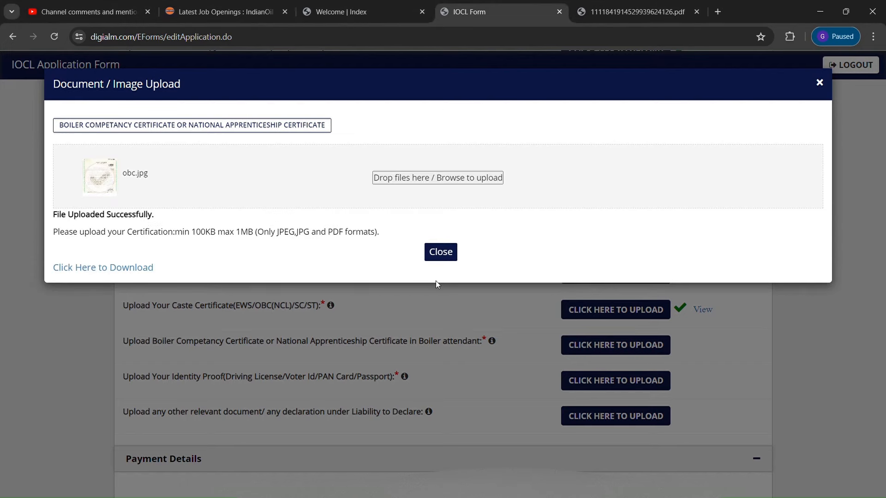
{"action": "left_click", "coordinate": [441, 253]}
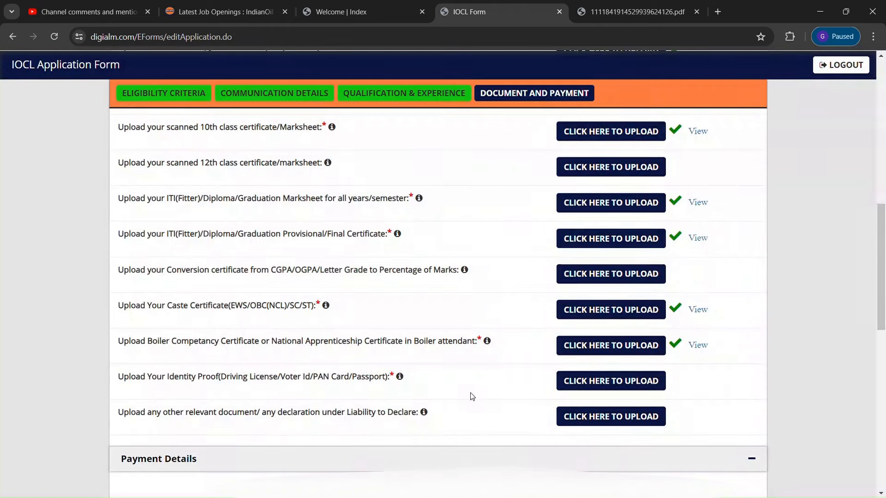
{"action": "left_click", "coordinate": [595, 380]}
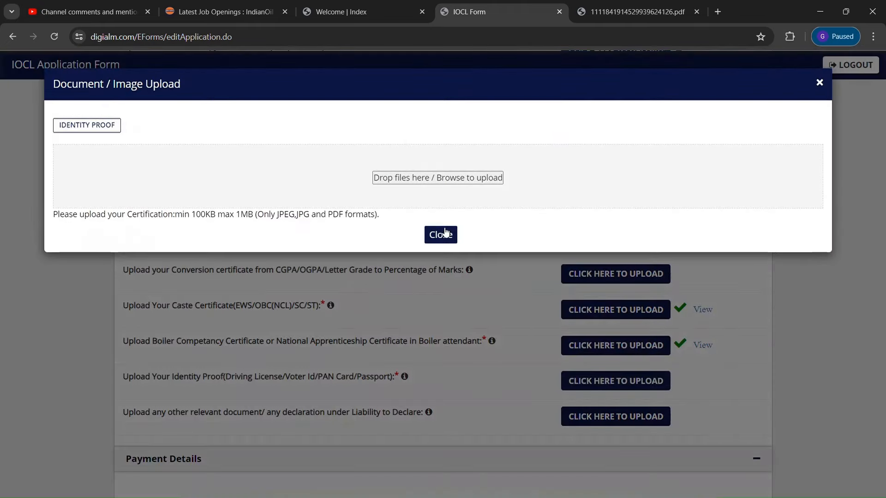
{"action": "left_click", "coordinate": [421, 182]}
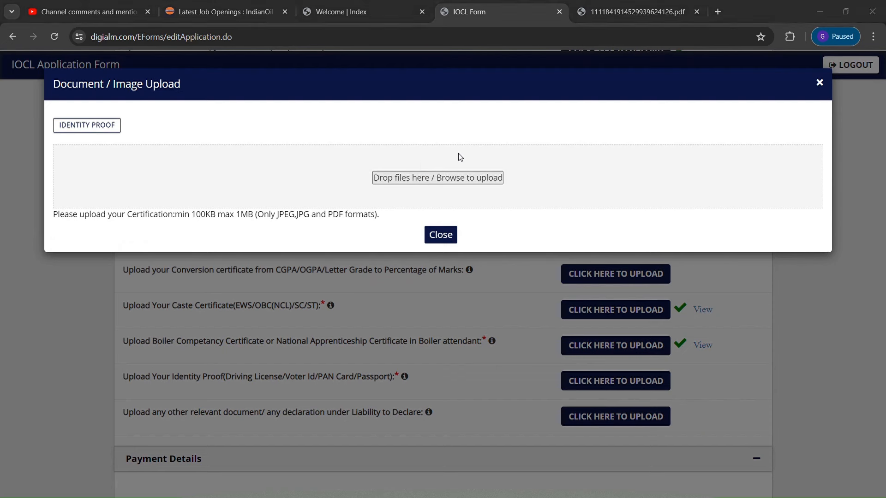
{"action": "left_click", "coordinate": [495, 253]}
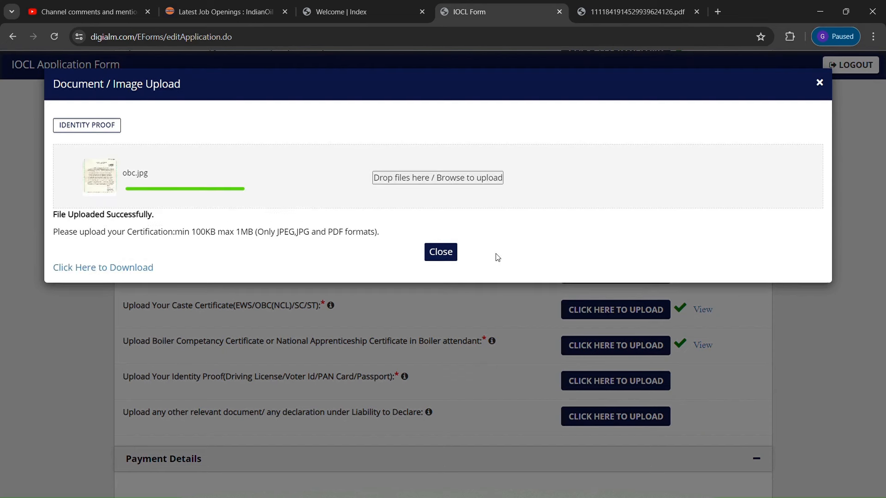
{"action": "left_click", "coordinate": [441, 249]}
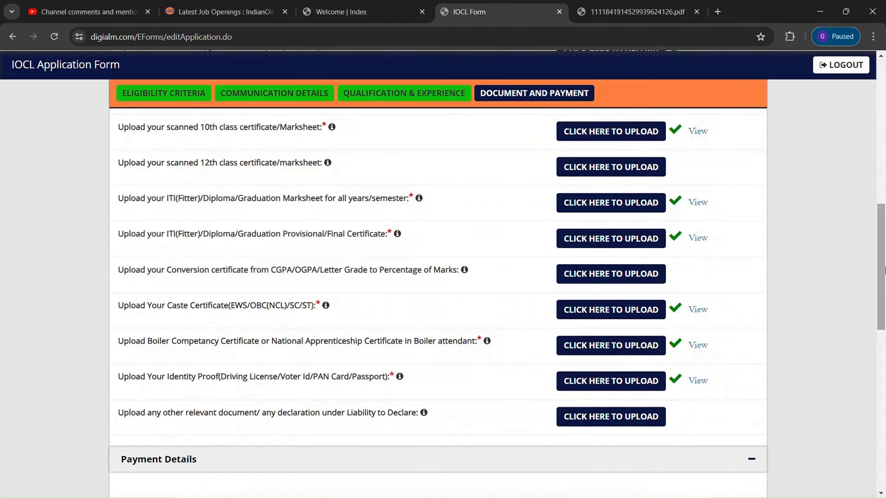
{"action": "scroll", "coordinate": [883, 270], "scroll_direction": "down", "scroll_amount": 4}
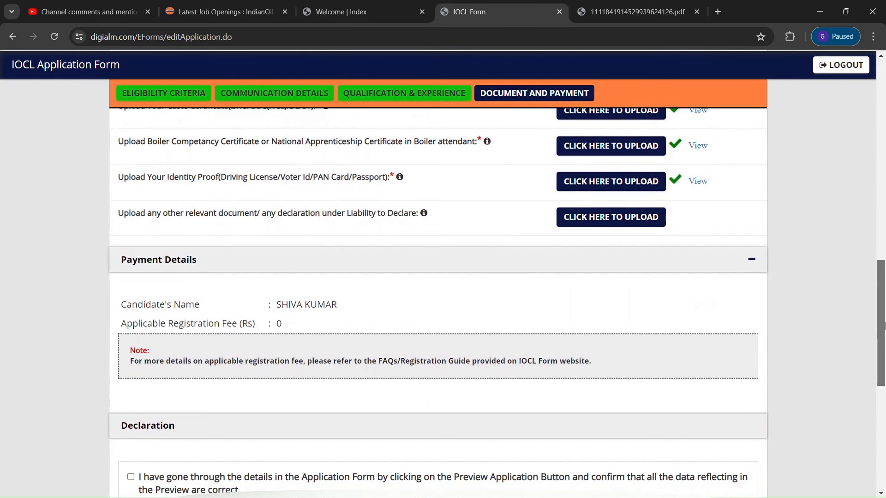
{"action": "scroll", "coordinate": [884, 275], "scroll_direction": "up", "scroll_amount": 3}
{"action": "scroll", "coordinate": [883, 275], "scroll_direction": "up", "scroll_amount": 5}
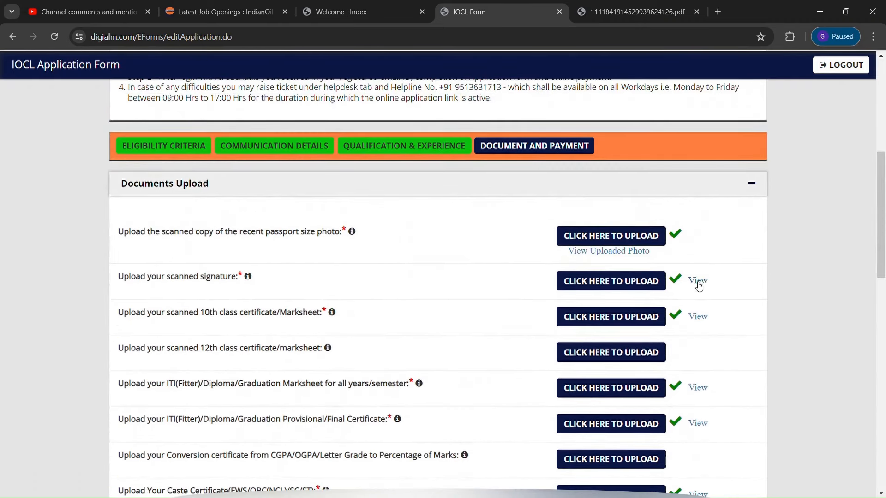
{"action": "left_click", "coordinate": [698, 282]}
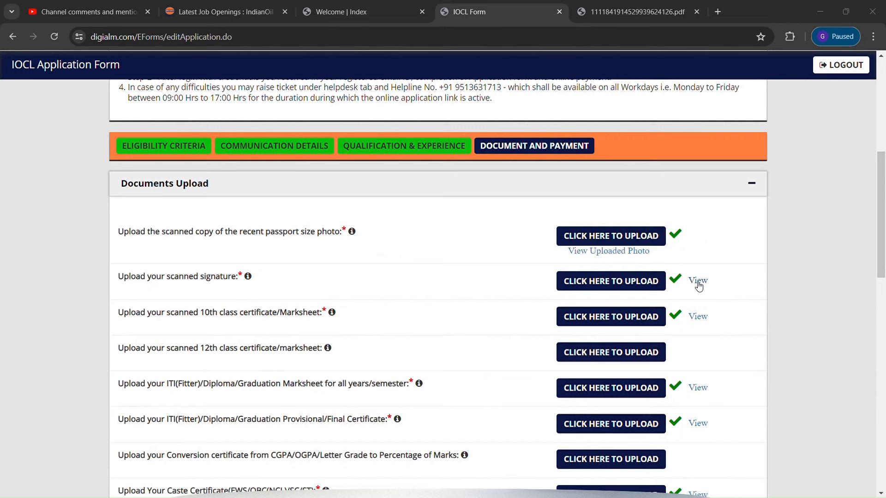
{"action": "left_click", "coordinate": [513, 68]}
{"action": "left_click", "coordinate": [583, 255]}
{"action": "left_click", "coordinate": [523, 65]}
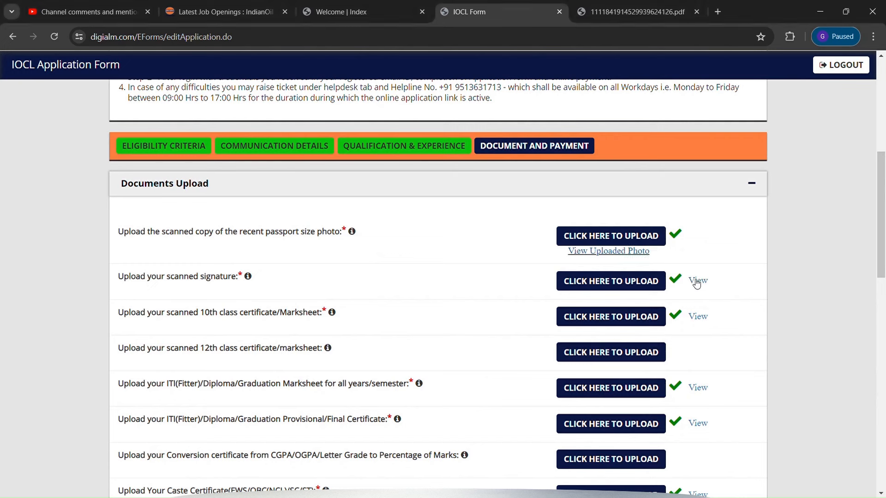
{"action": "left_click", "coordinate": [698, 317]}
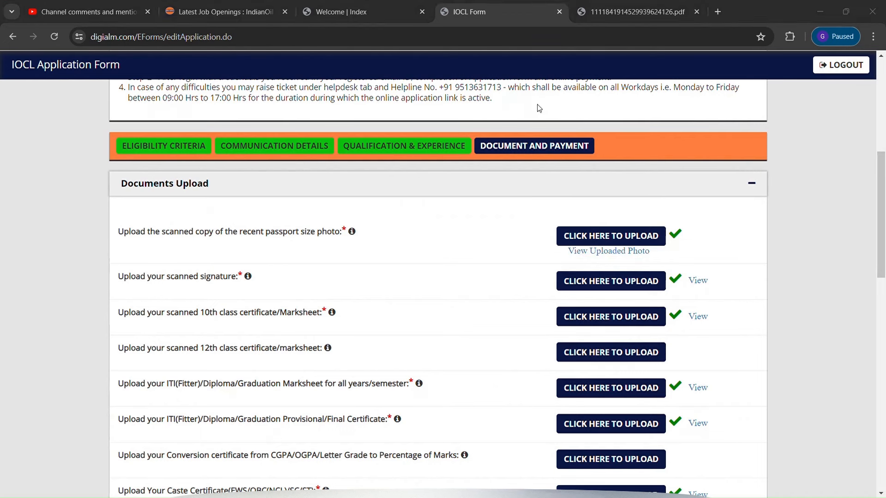
{"action": "left_click", "coordinate": [510, 68]}
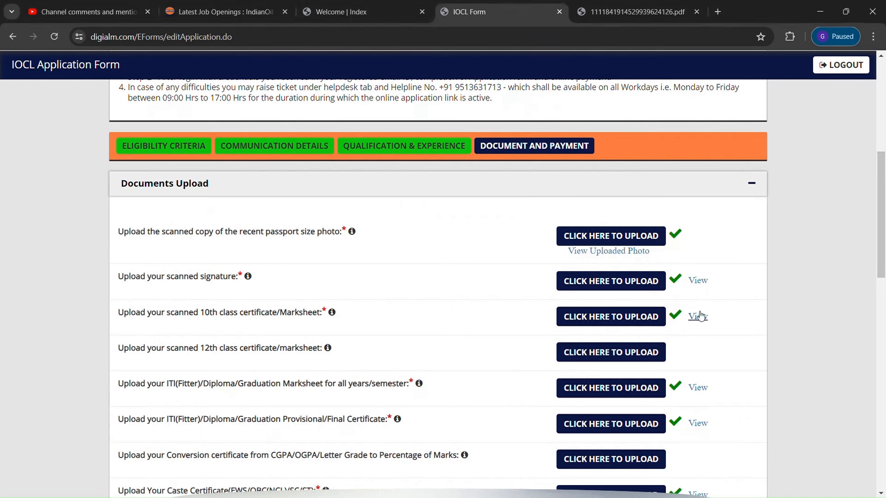
{"action": "left_click", "coordinate": [699, 389]}
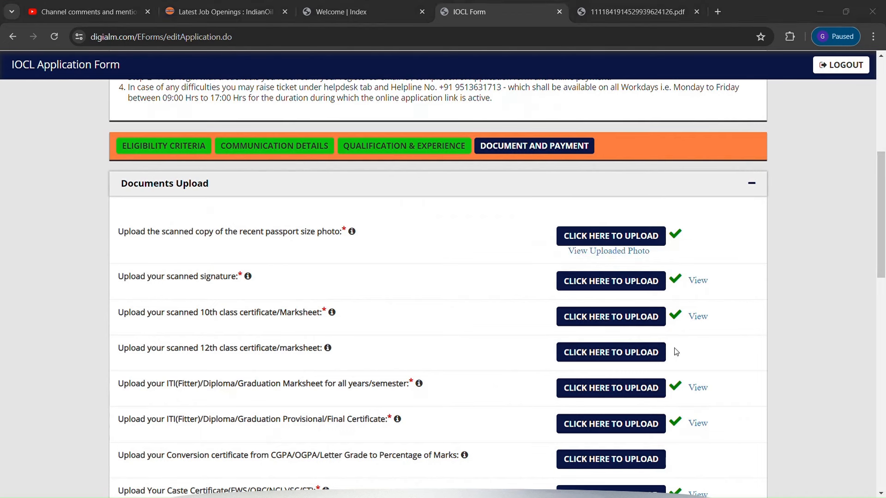
{"action": "left_click", "coordinate": [509, 73]}
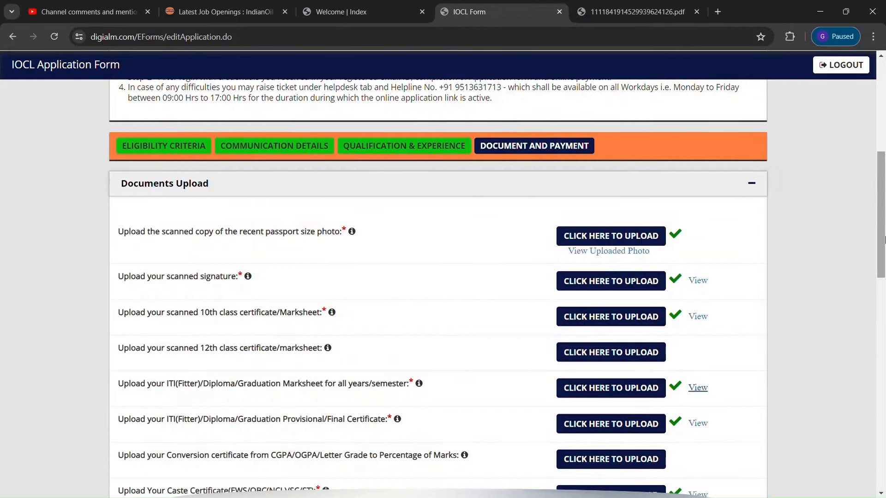
{"action": "left_click_drag", "start_coordinate": [873, 208], "coordinate": [872, 269]}
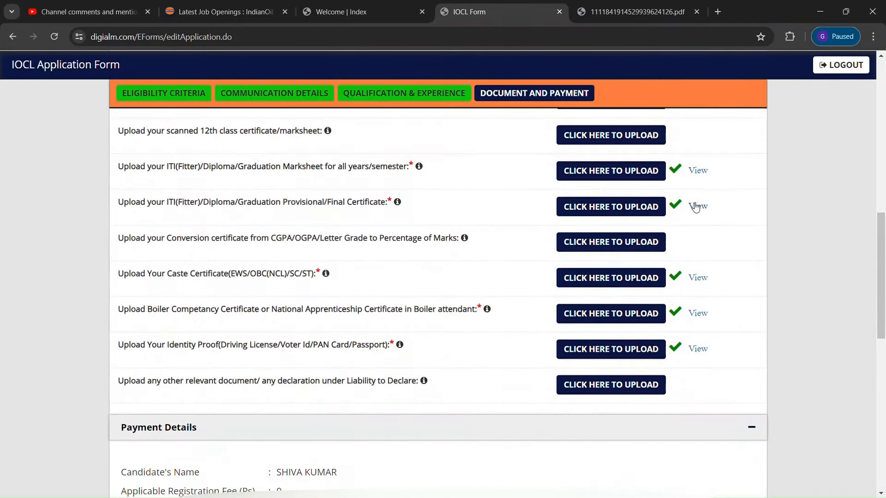
{"action": "left_click", "coordinate": [514, 66]}
{"action": "left_click", "coordinate": [703, 277]}
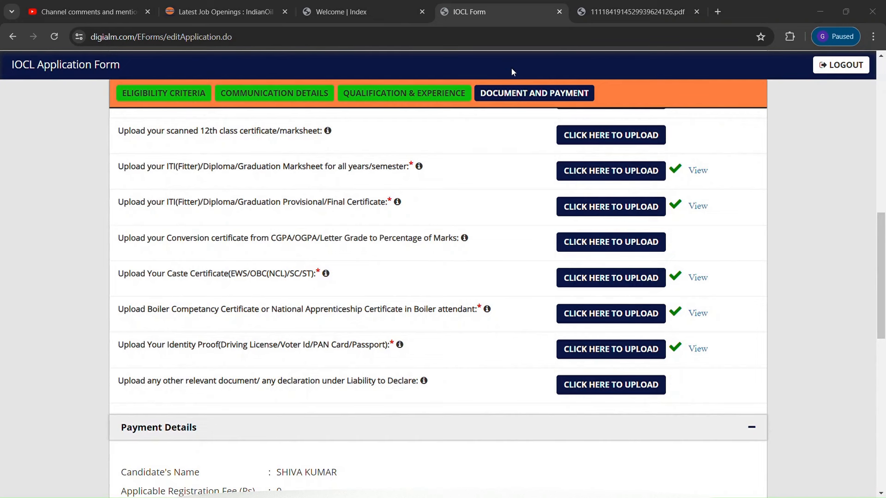
{"action": "left_click", "coordinate": [512, 68]}
{"action": "left_click", "coordinate": [700, 316]}
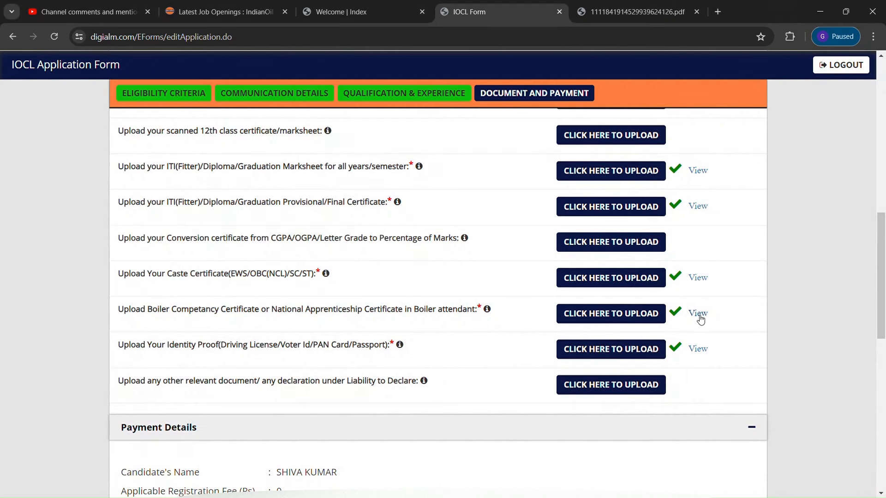
{"action": "left_click", "coordinate": [509, 67]}
{"action": "left_click", "coordinate": [697, 351]}
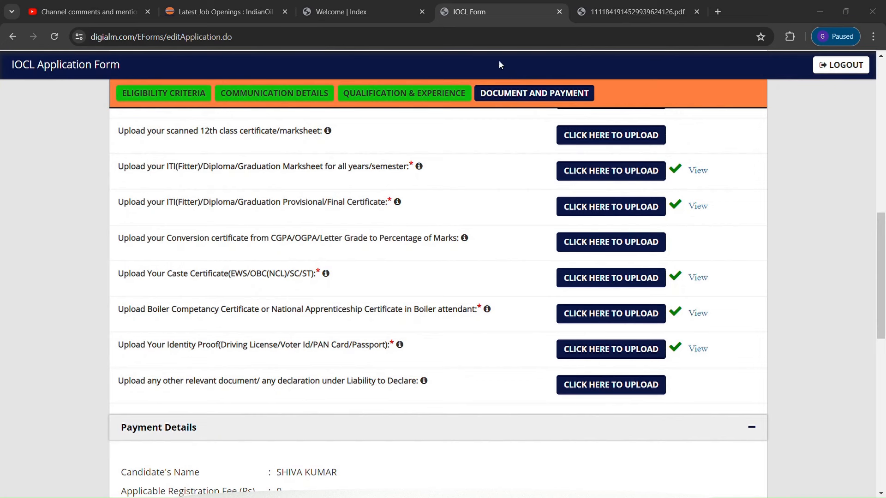
{"action": "left_click", "coordinate": [512, 67]}
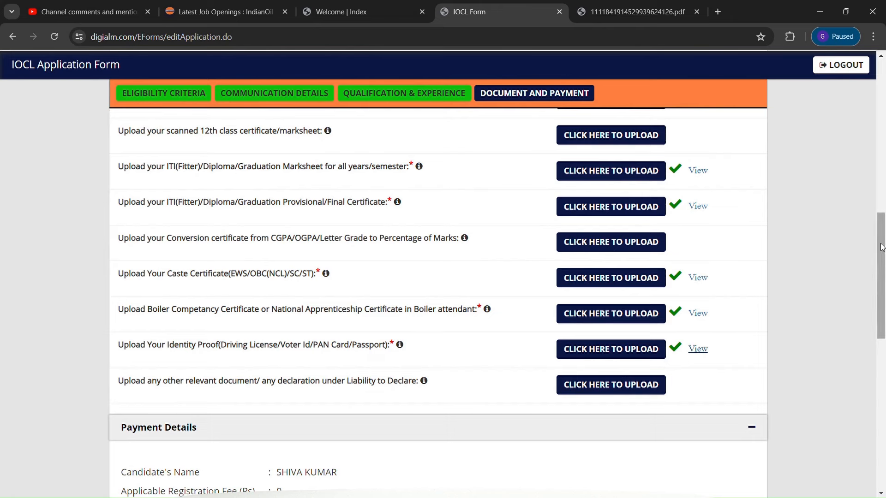
{"action": "left_click_drag", "start_coordinate": [882, 247], "coordinate": [881, 316]}
{"action": "scroll", "coordinate": [723, 297], "scroll_direction": "down", "scroll_amount": 1}
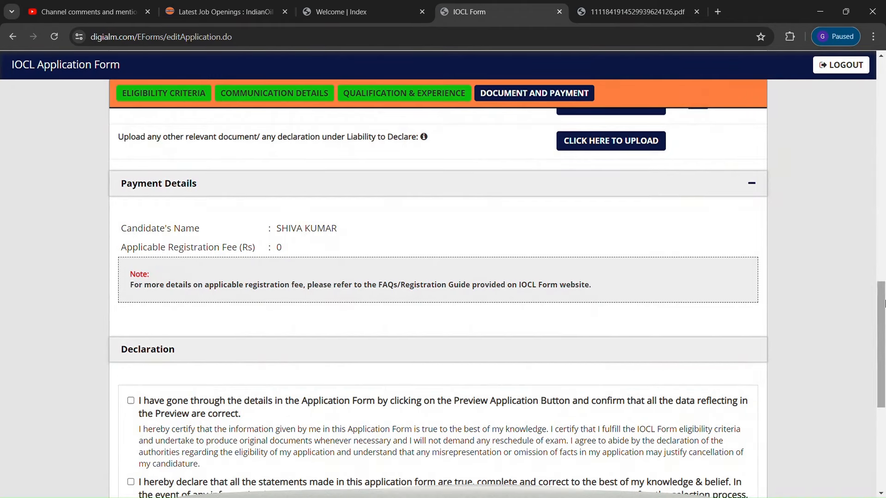
Tick each of the five declaration statements, ending with the final agreement
{"action": "left_click_drag", "start_coordinate": [883, 303], "coordinate": [885, 359]}
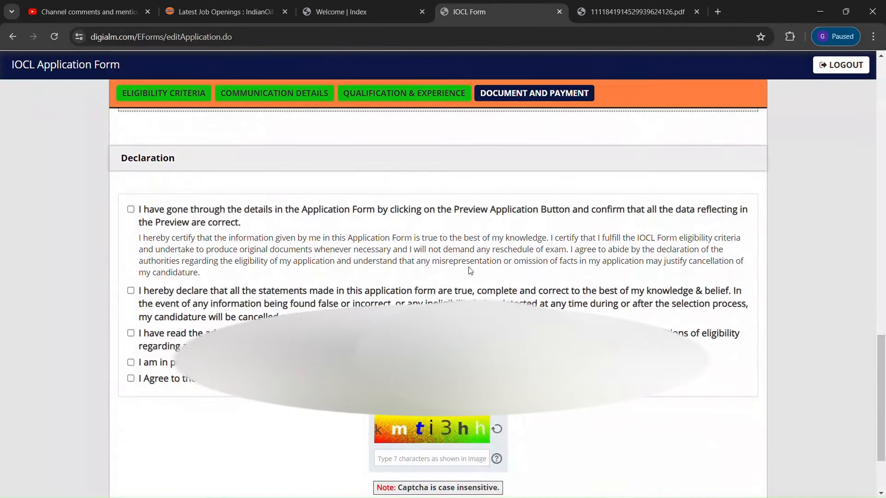
{"action": "left_click", "coordinate": [130, 209]}
{"action": "left_click", "coordinate": [131, 291]}
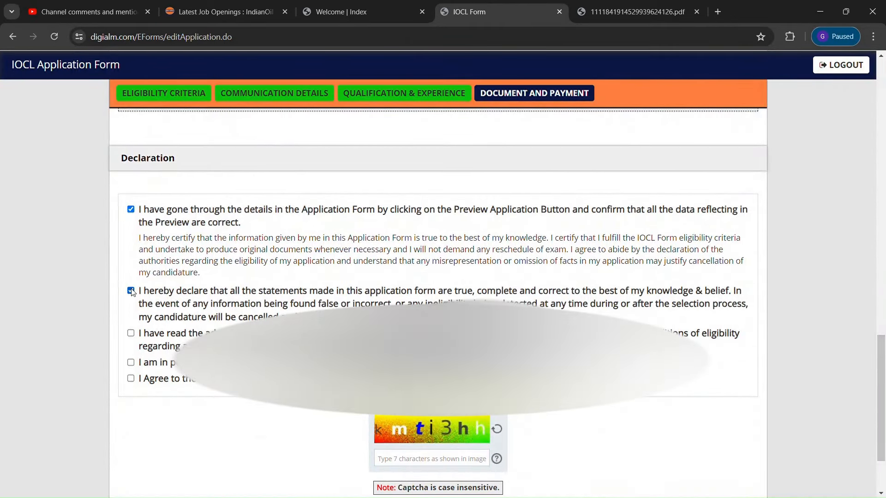
{"action": "left_click", "coordinate": [130, 333]}
{"action": "left_click", "coordinate": [131, 362]}
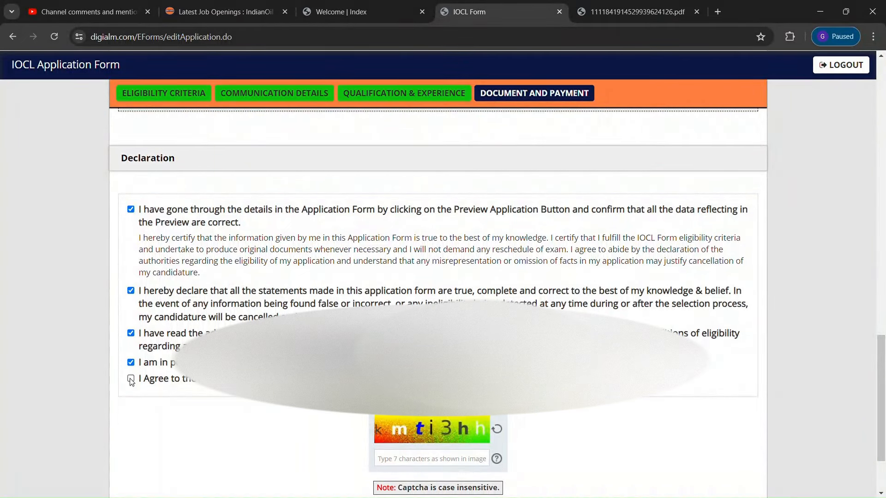
{"action": "left_click", "coordinate": [130, 379]}
{"action": "scroll", "coordinate": [406, 448], "scroll_direction": "down", "scroll_amount": 2}
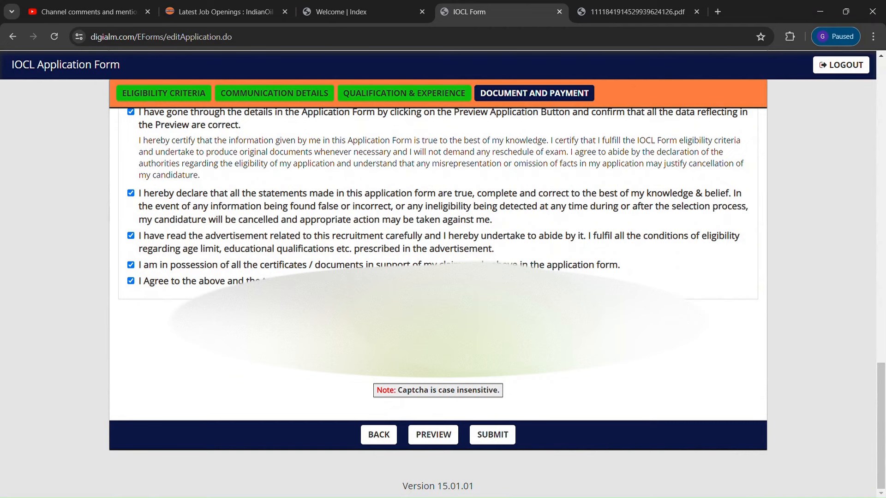
Preview the completed application, scroll through it, and close the preview
{"action": "left_click", "coordinate": [433, 439]}
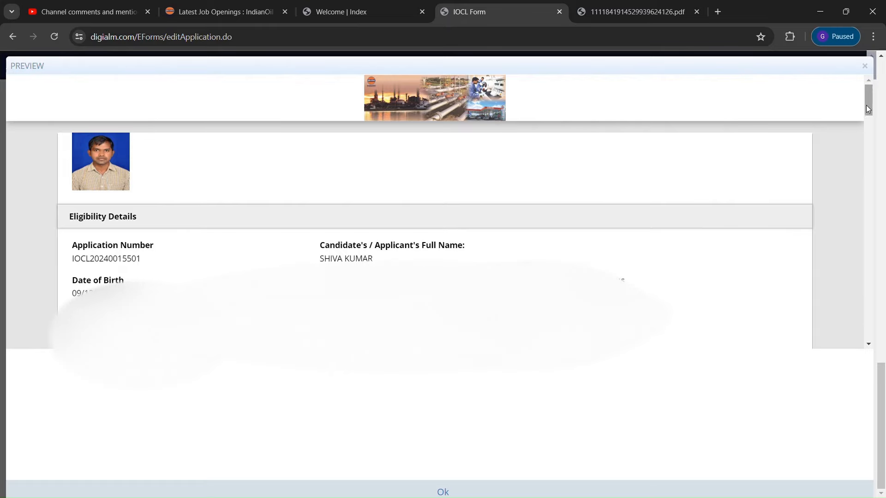
{"action": "left_click_drag", "start_coordinate": [867, 109], "coordinate": [873, 79]}
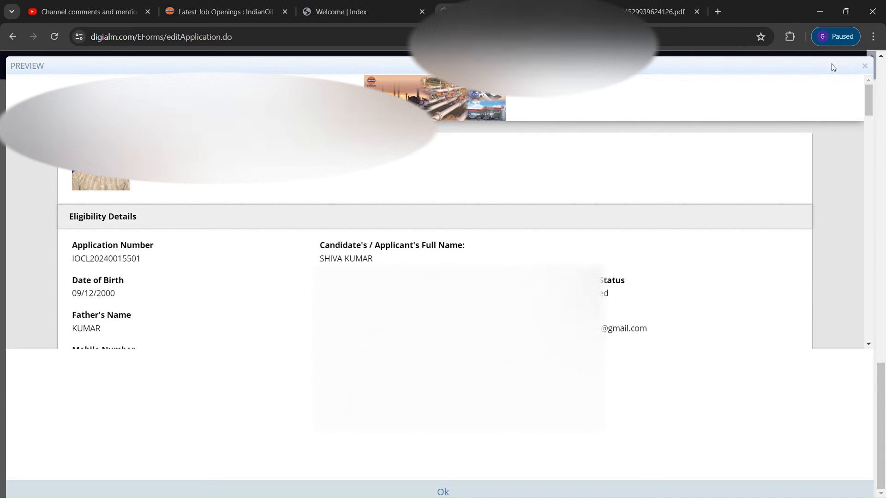
{"action": "left_click", "coordinate": [865, 66]}
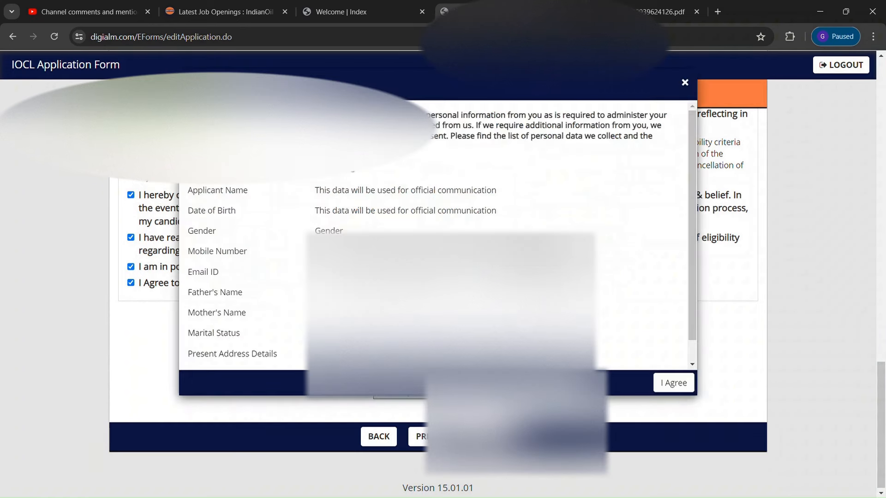
Accept the personal data consent, dismiss the confirmation, and scroll the submitted application profile
{"action": "left_click", "coordinate": [672, 383]}
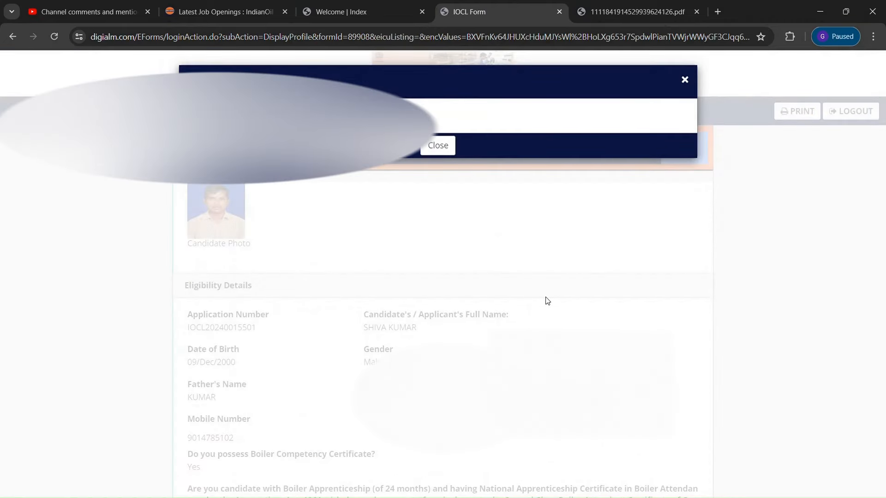
{"action": "left_click", "coordinate": [438, 145]}
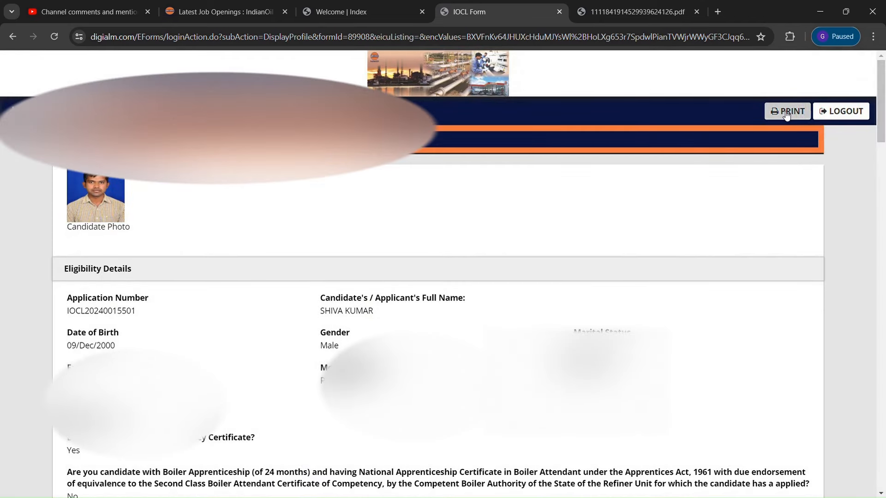
{"action": "left_click_drag", "start_coordinate": [883, 106], "coordinate": [883, 448]}
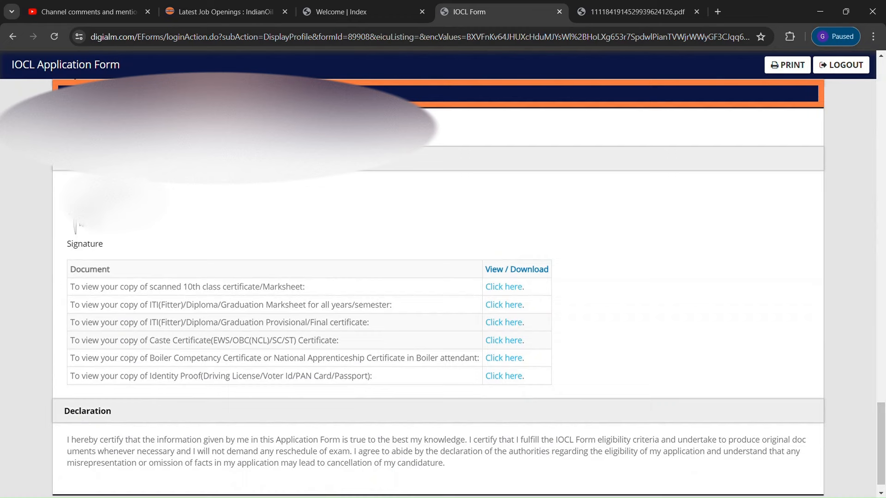